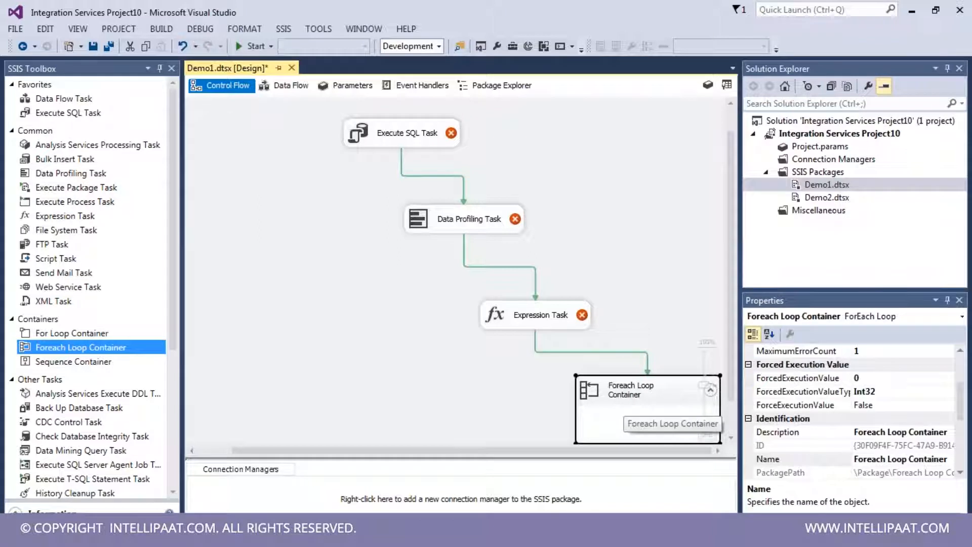
Step: Rearrange the Execute SQL, Data Profiling and Expression tasks into a compact cascade starting at the design surface's upper-left corner
left_click(445, 162)
left_click_drag(445, 162, 292, 132)
left_click_drag(482, 256, 323, 215)
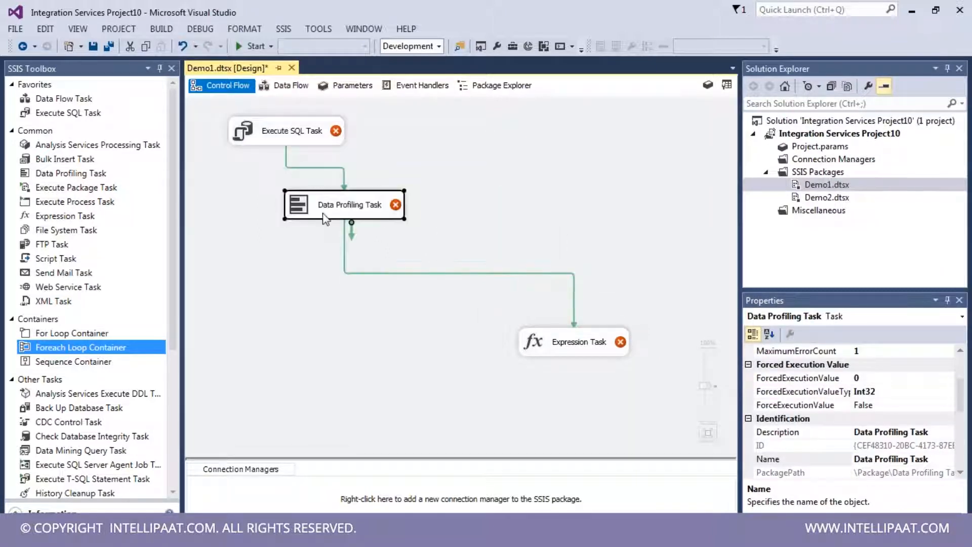
left_click_drag(567, 346, 390, 280)
left_click(484, 231)
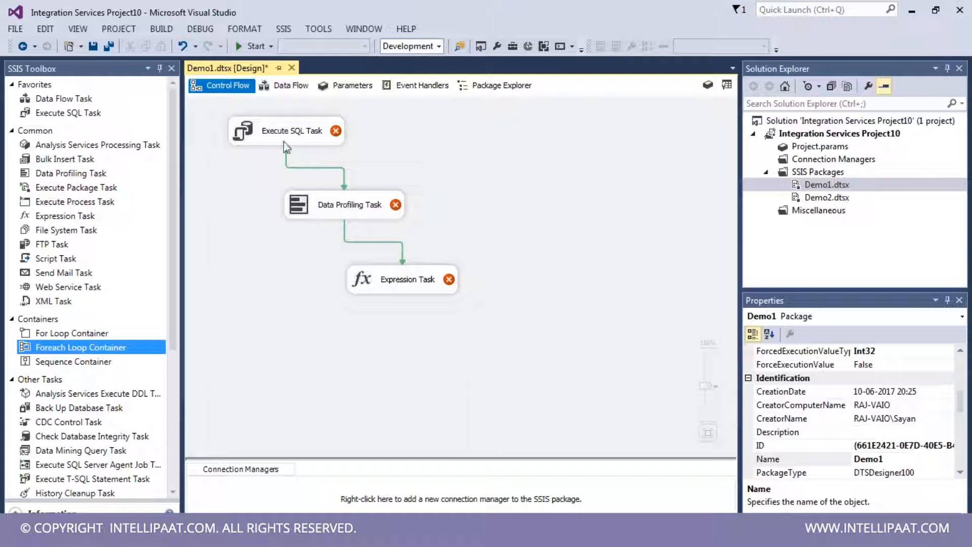
Step: Add a Data Flow Task to the control flow below the Expression Task
left_click(277, 130)
left_click(85, 101)
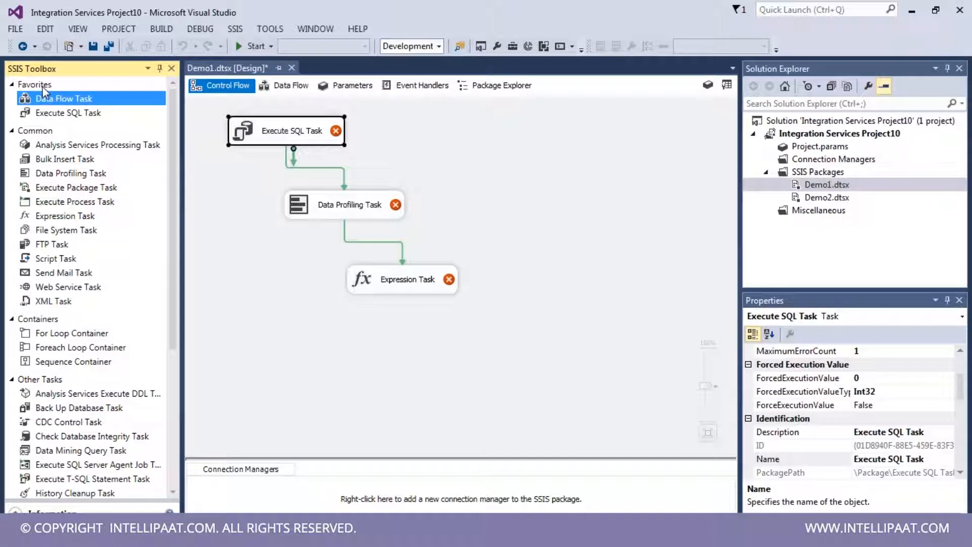
left_click(83, 111)
left_click(75, 96)
mouse_move(470, 348)
left_mouse_down()
mouse_move(457, 329)
mouse_move(475, 353)
left_mouse_up()
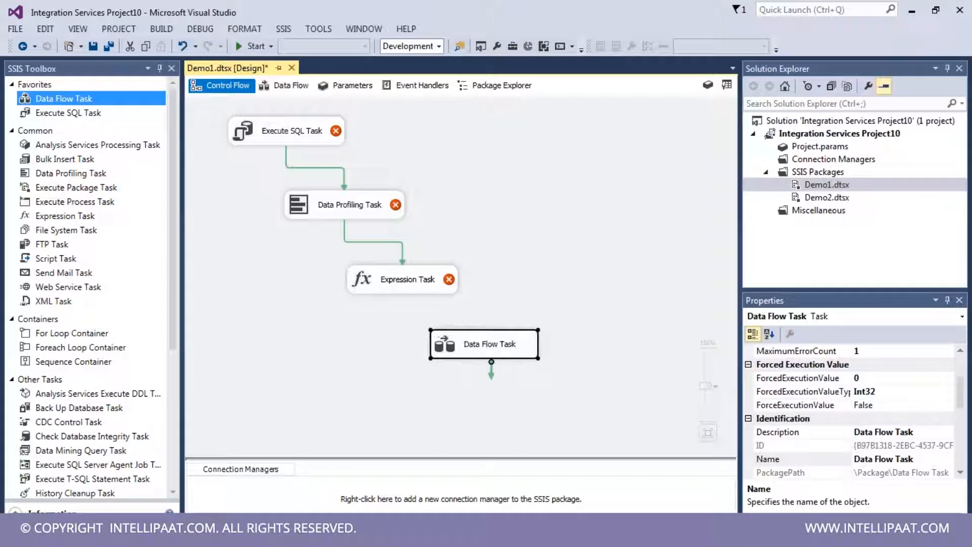
Step: Connect the Expression Task to the Data Flow Task with a precedence constraint and align the Data Flow Task beneath it
left_click(392, 281)
left_click_drag(408, 307, 458, 339)
left_click(400, 283)
left_click_drag(403, 294, 436, 351)
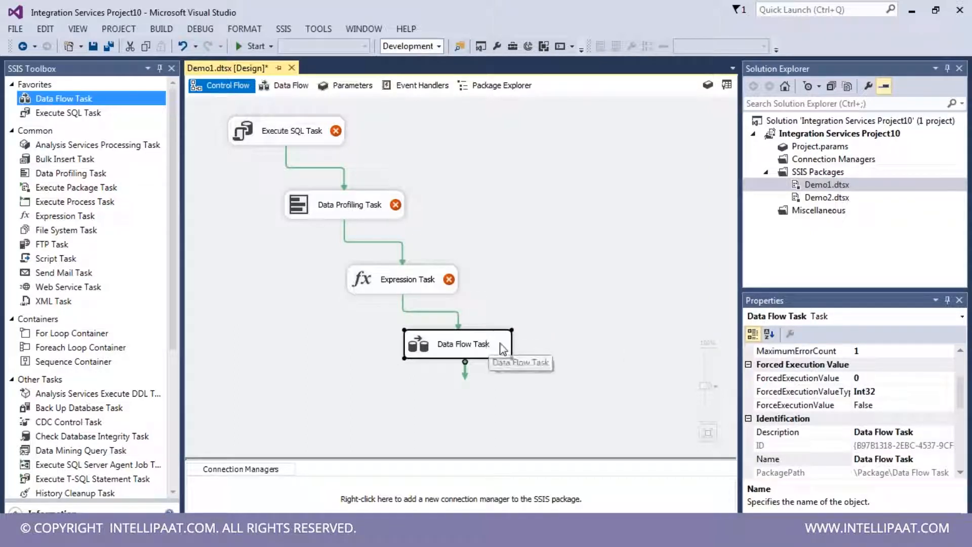
Step: Examine the Data Flow Task's own design surface and return to the package's control flow
double_click(454, 349)
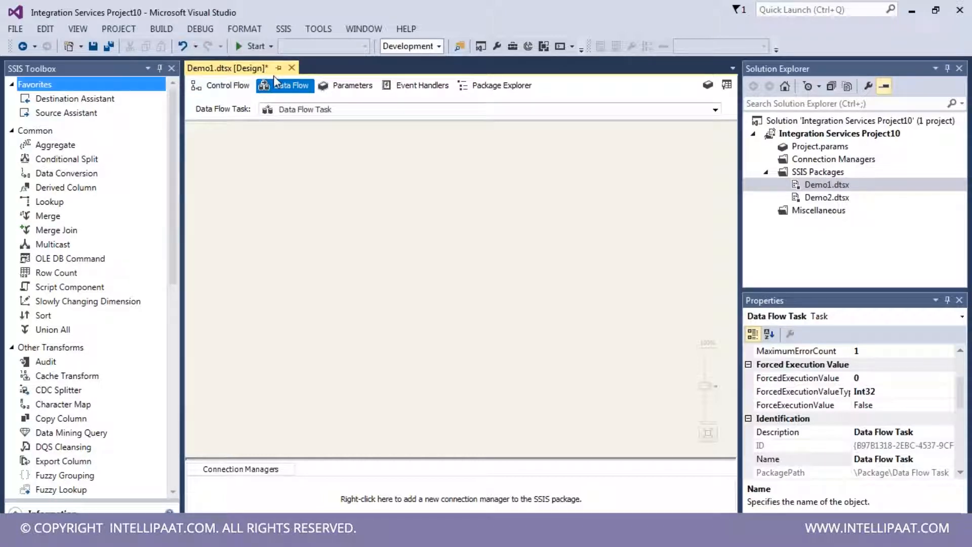
left_click(222, 85)
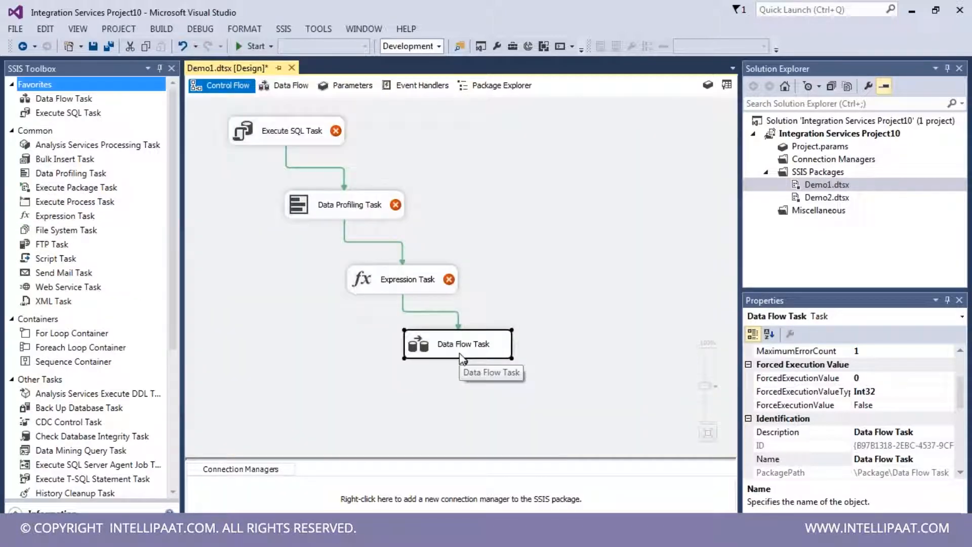
double_click(460, 356)
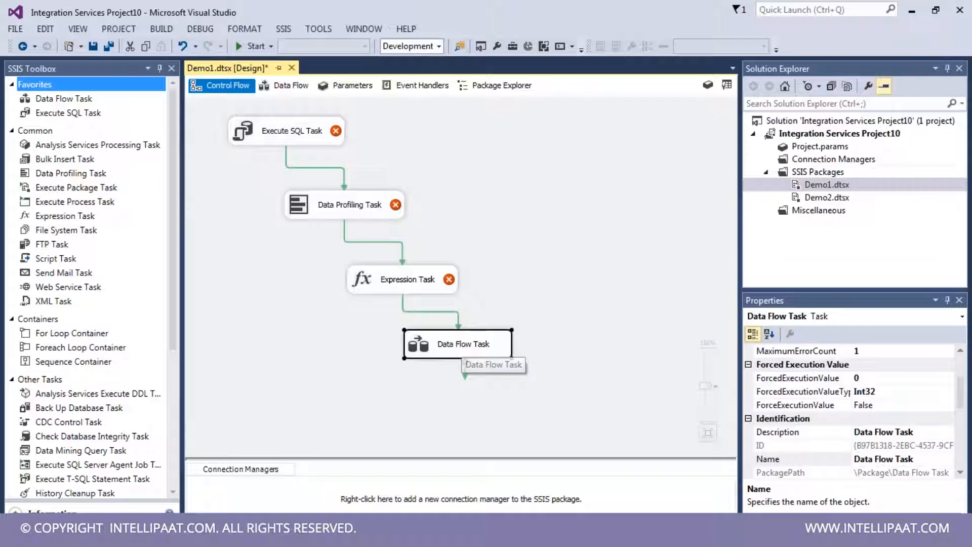
double_click(460, 342)
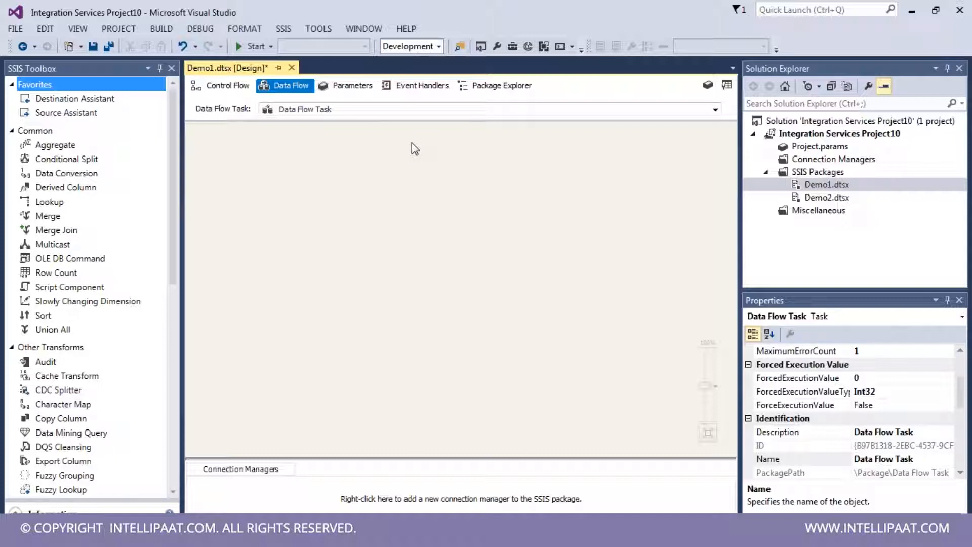
left_click(223, 85)
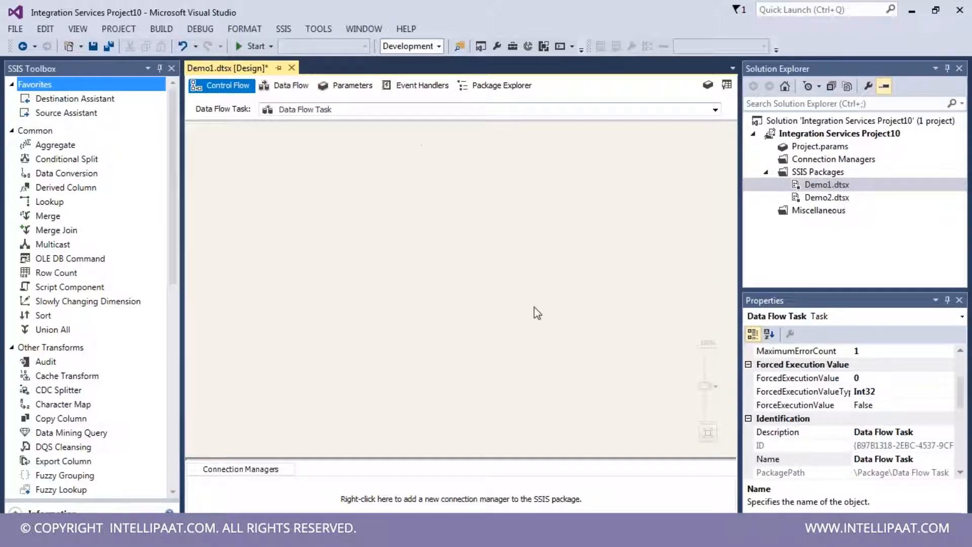
double_click(479, 359)
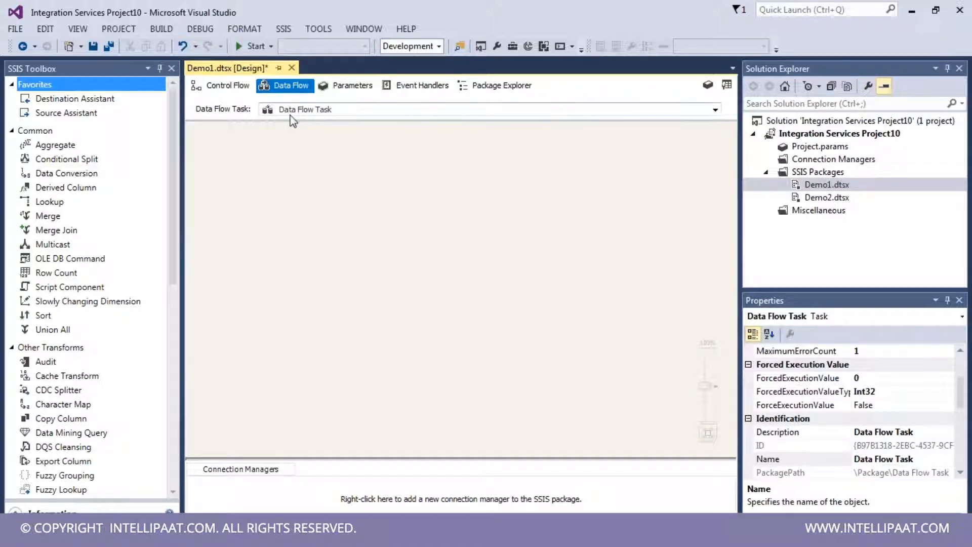
left_click(226, 85)
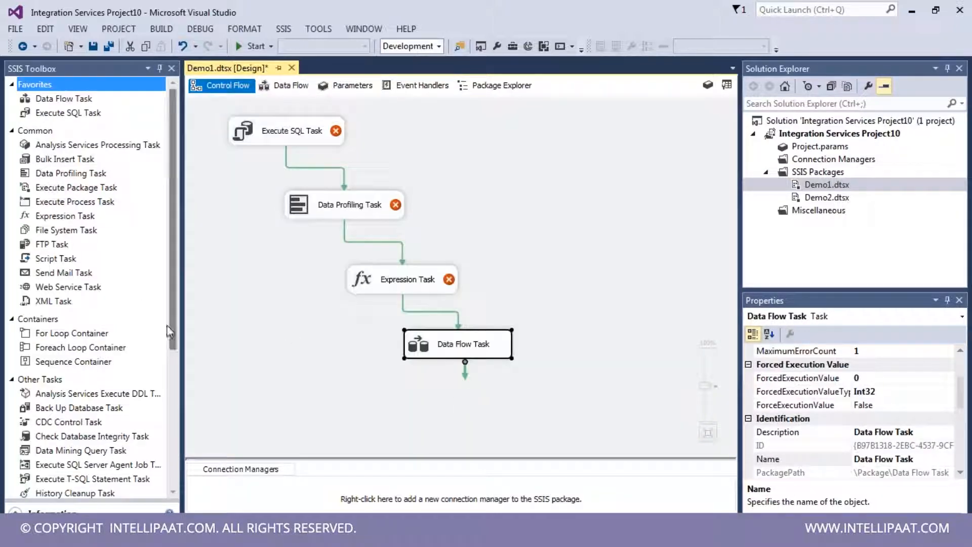
left_click_drag(81, 99, 436, 369)
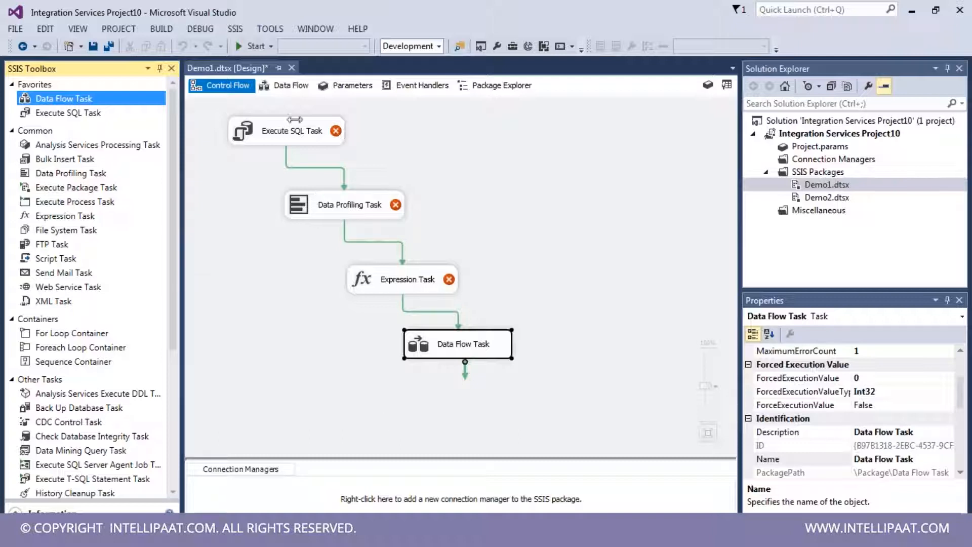
left_click(482, 365)
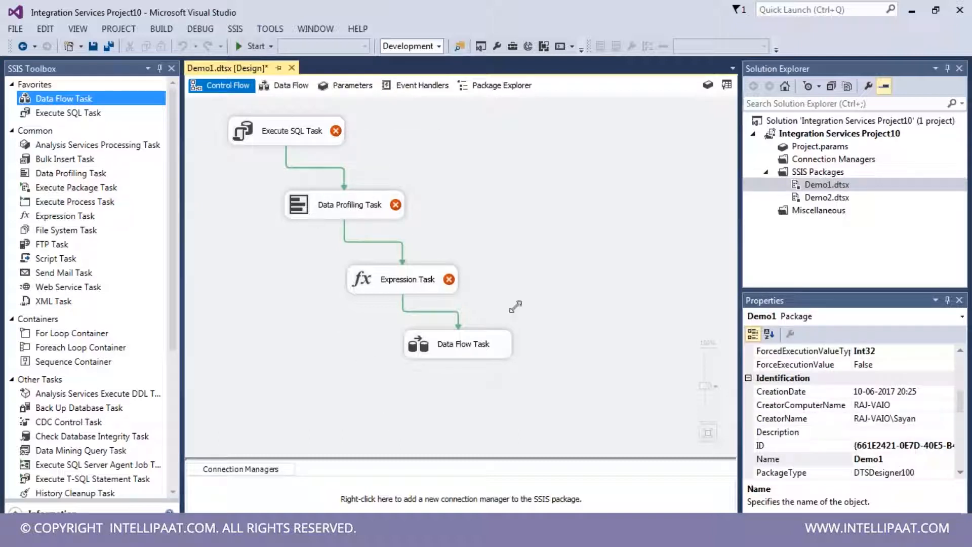
Step: Rename the Data Flow Task on the control flow as DTF_Demo1
left_click(462, 350)
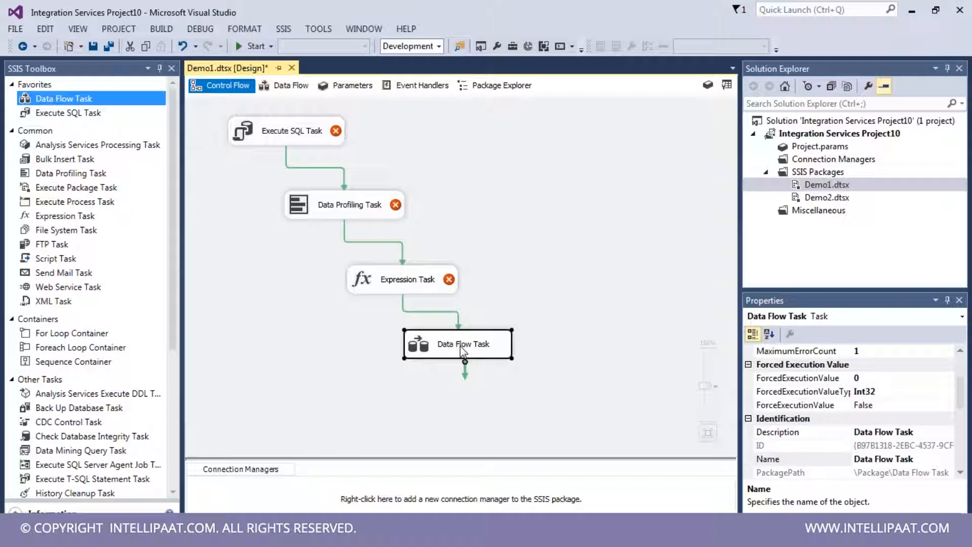
left_click(462, 349)
left_click(472, 348)
key("BackSpace")
key("BackSpace")
key("BackSpace")
key("BackSpace")
key("BackSpace")
key("BackSpace")
key("BackSpace")
key("BackSpace")
key("BackSpace")
key("BackSpace")
key("BackSpace")
key("BackSpace")
key("BackSpace")
key("BackSpace")
type("DTF_dEMO")
key("BackSpace")
key("BackSpace")
key("BackSpace")
key("BackSpace")
type("De")
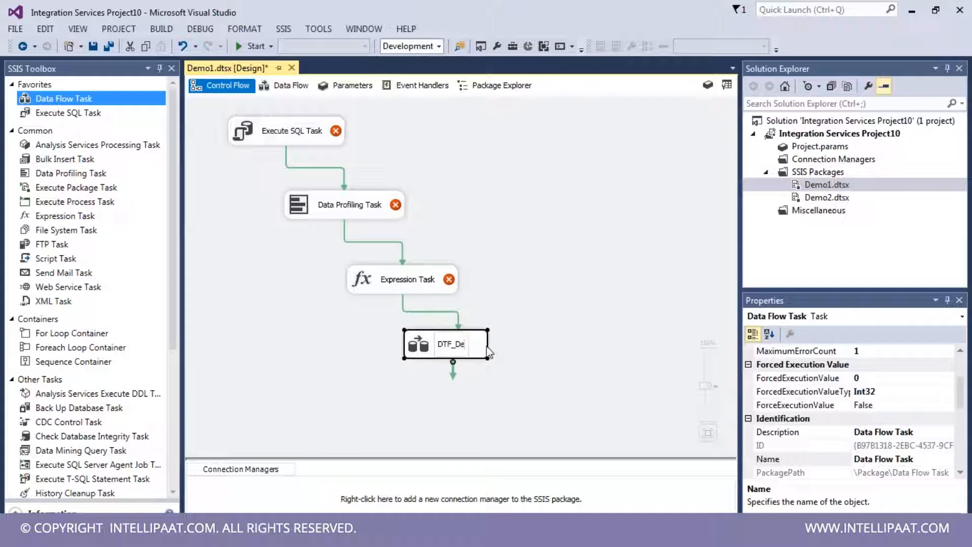
type("mo1")
left_click(493, 306)
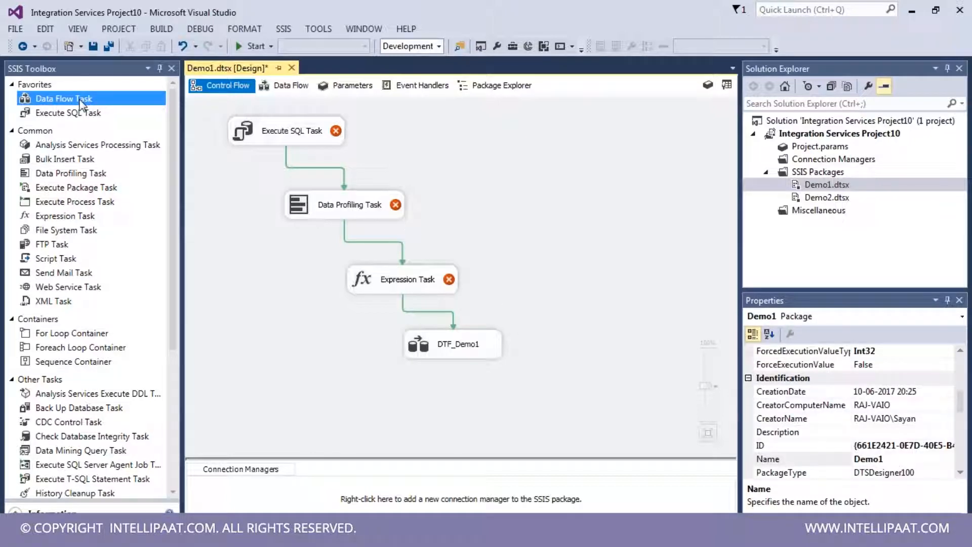
Step: Duplicate the DTF_Demo1 data flow task on the control flow
left_click(463, 350)
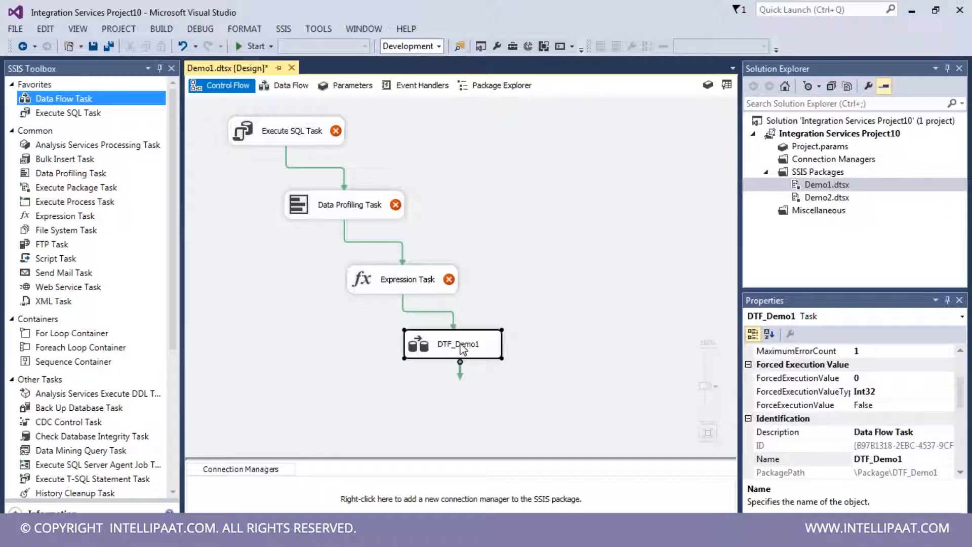
right_click(478, 349)
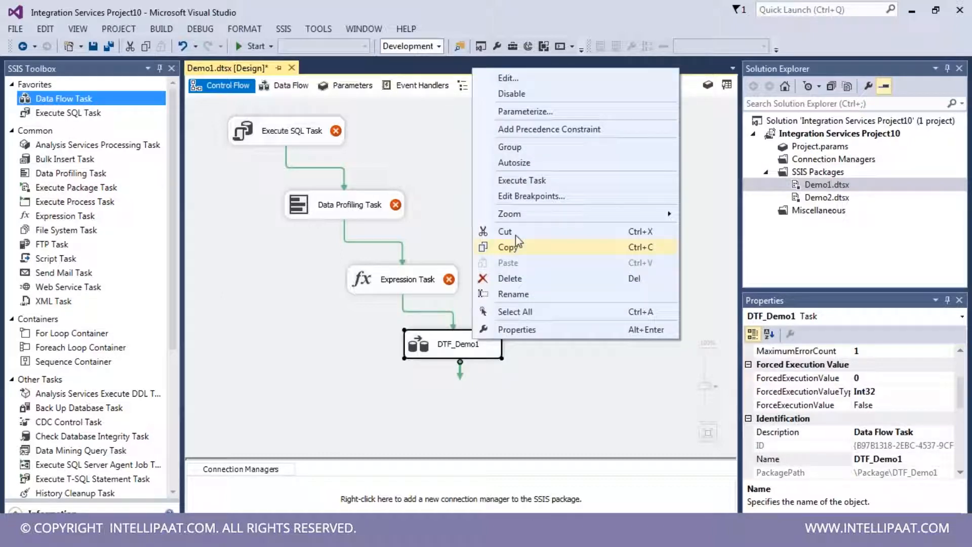
left_click(452, 172)
left_click(470, 354)
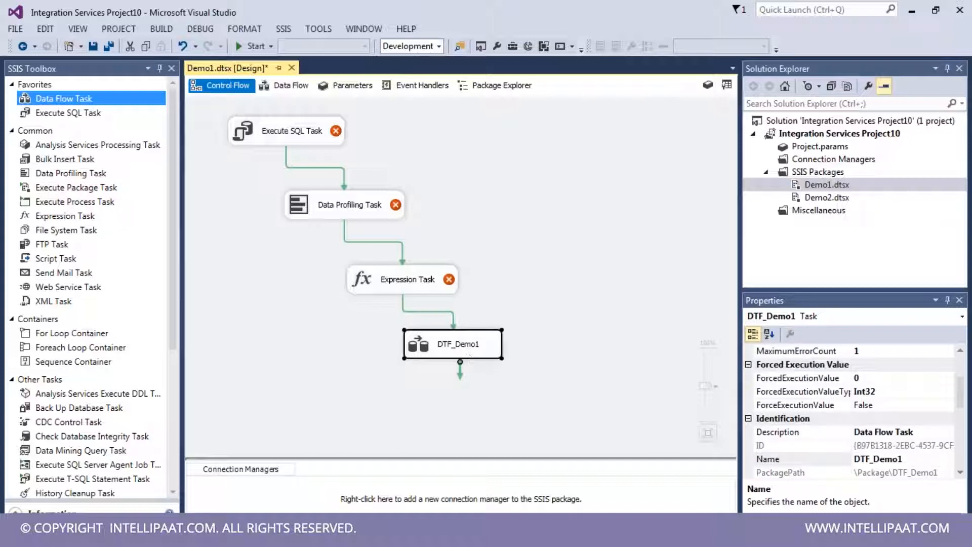
key("ctrl+v")
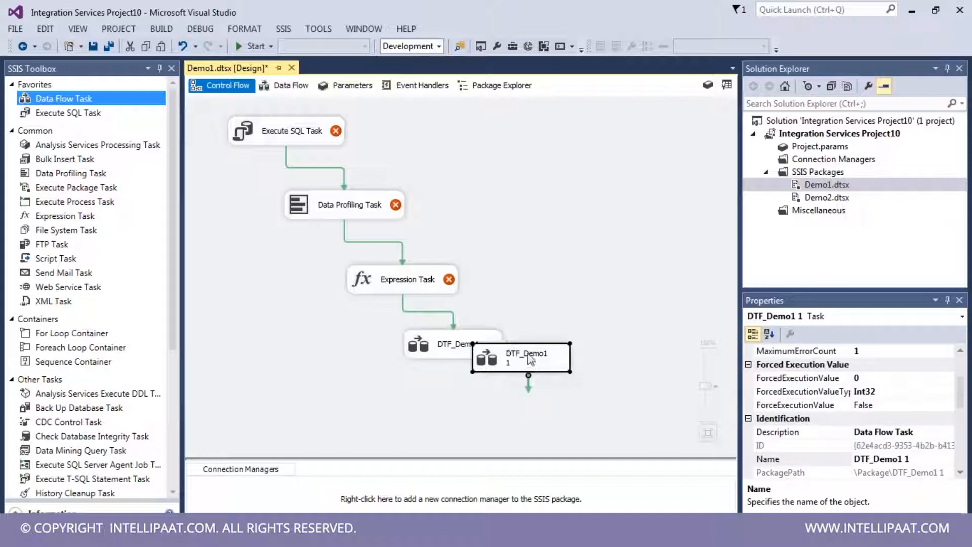
Step: Place the copied data flow task below DTF_Demo1 and connect DTF_Demo1 to it with a precedence constraint
left_click(487, 359)
left_click(512, 357)
left_click(514, 359)
left_click(451, 348)
left_click_drag(460, 370, 511, 361)
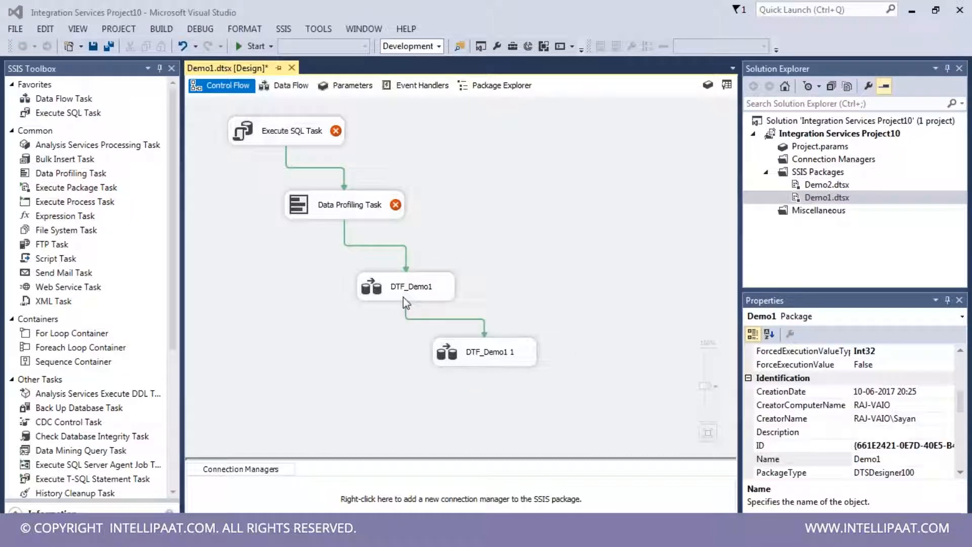
left_click(405, 299)
left_click(425, 289)
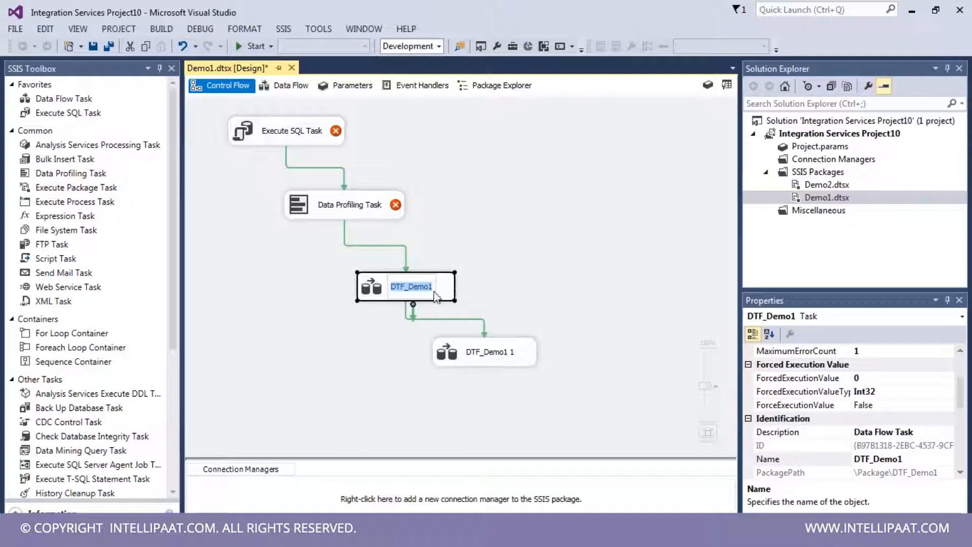
left_click(489, 274)
left_click(386, 295)
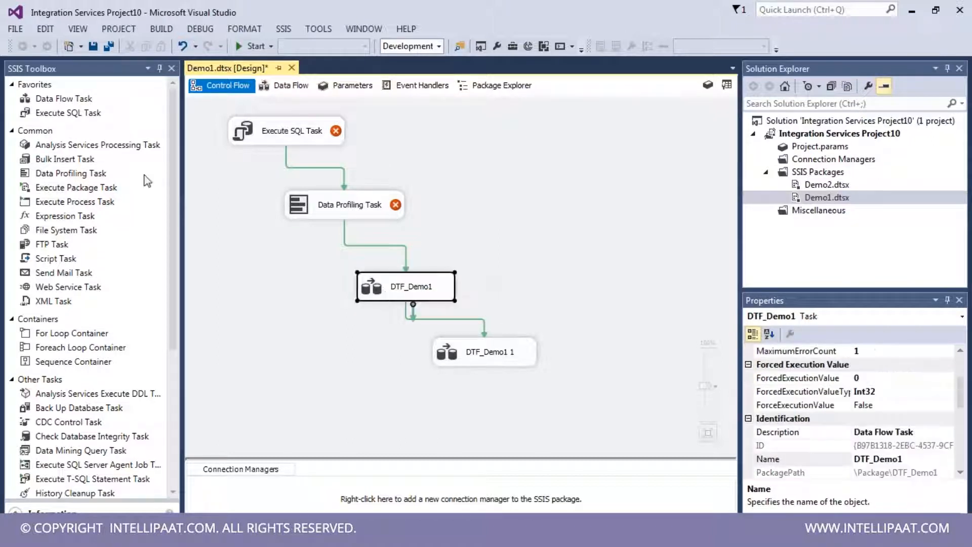
left_click(469, 204)
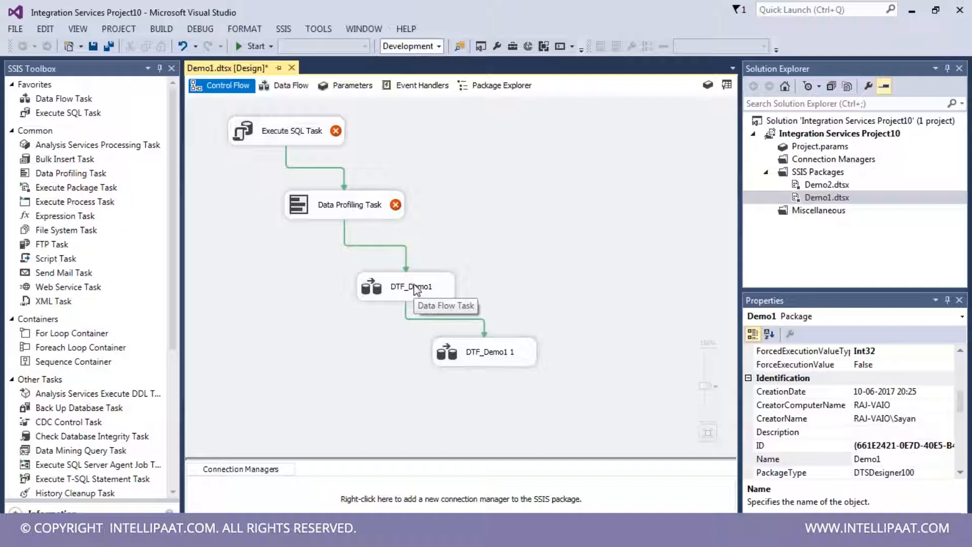
Step: Move DTF_Demo1 and its copy slightly to line them up in the cascade beneath the Data Profiling Task
mouse_move(413, 291)
left_mouse_down()
mouse_move(541, 172)
mouse_move(408, 292)
left_mouse_up()
left_click_drag(484, 349, 462, 352)
left_click_drag(400, 277, 391, 278)
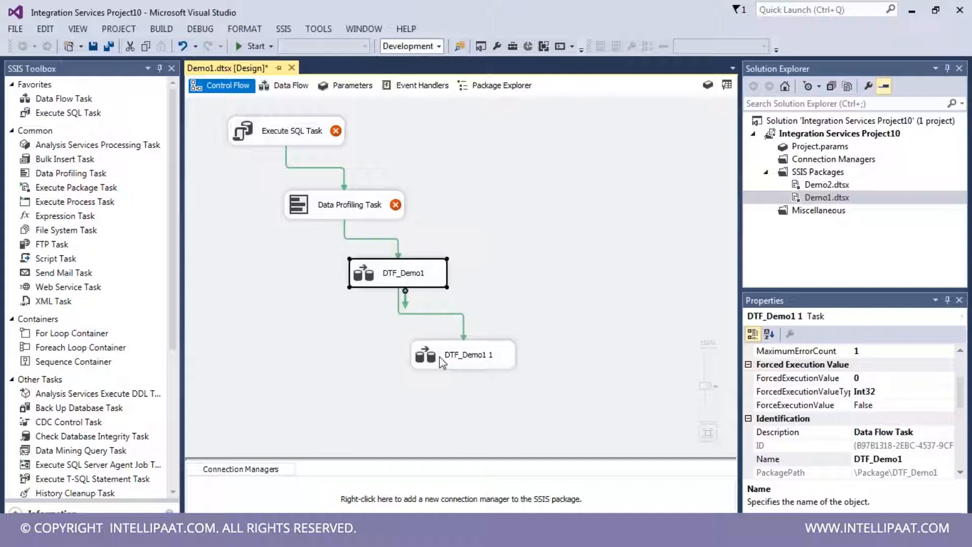
left_click_drag(435, 354, 423, 351)
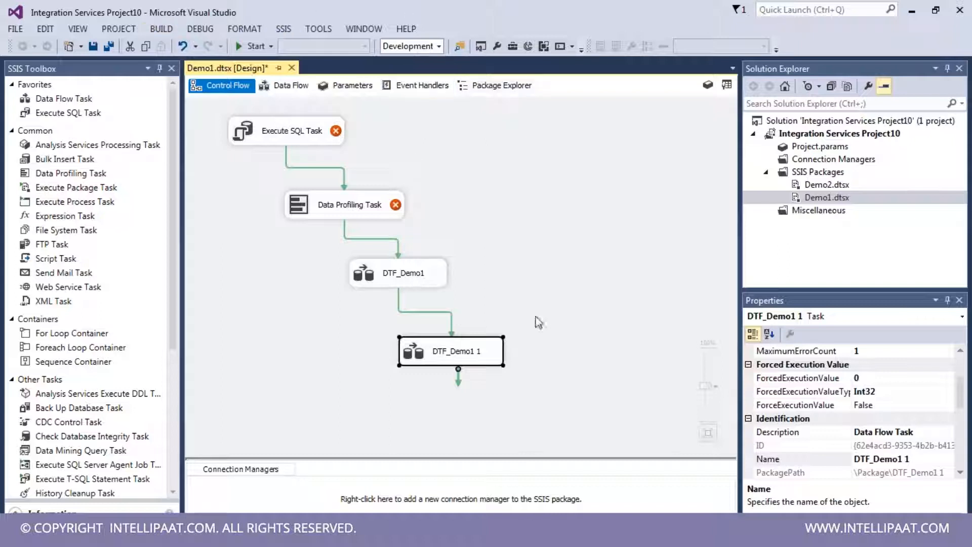
left_click(462, 86)
left_click(425, 276)
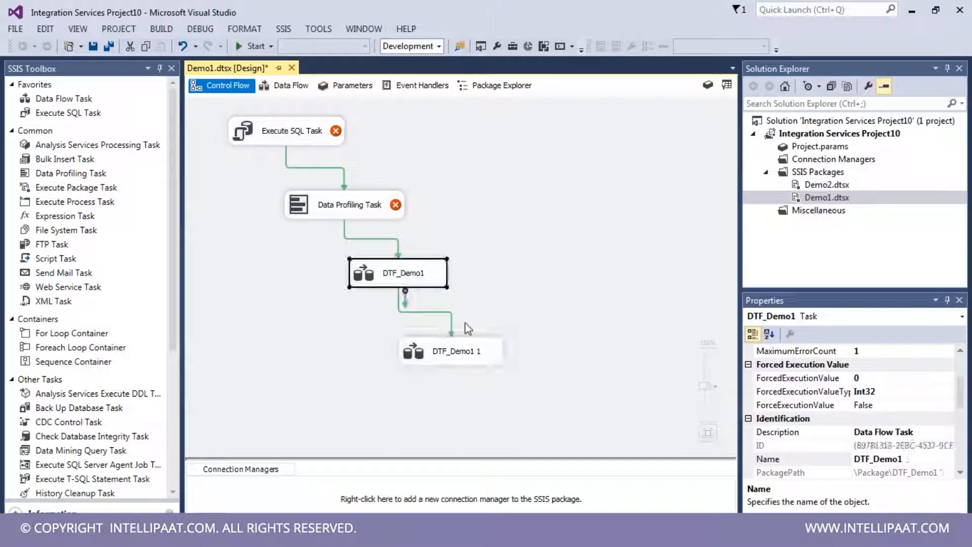
left_click(302, 125)
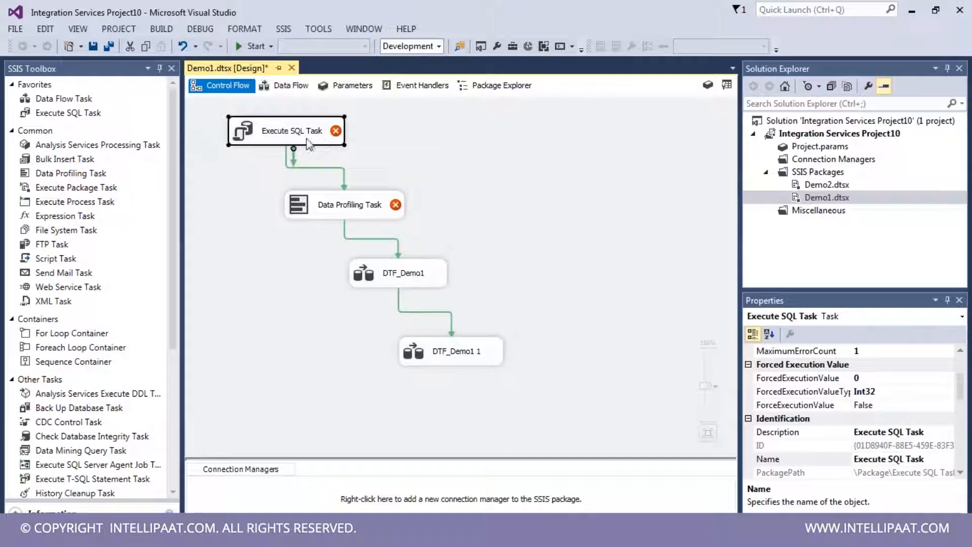
left_click(395, 284)
left_click(413, 341)
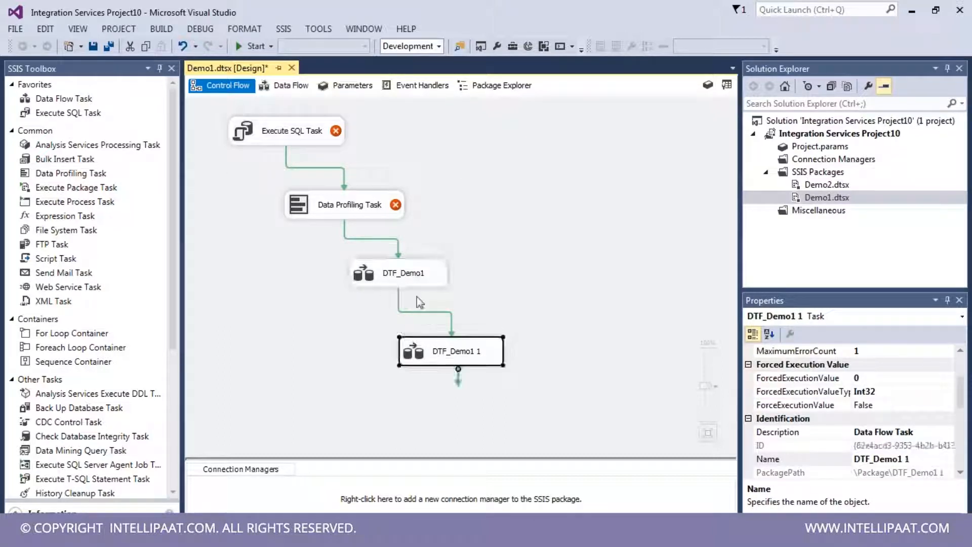
Step: Correct the name of the first data flow task to DFT_Demo1
left_click(396, 274)
left_click(395, 275)
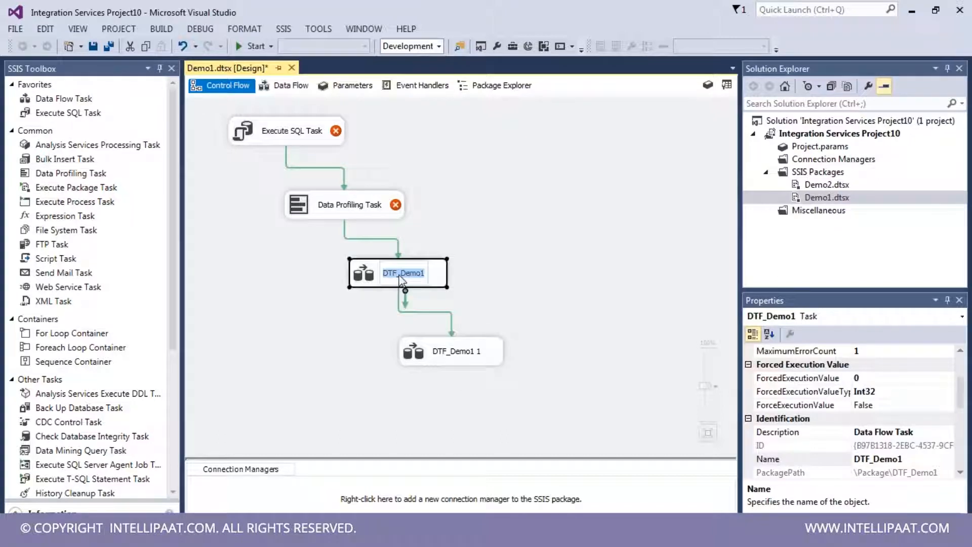
left_click(396, 276)
key("BackSpace")
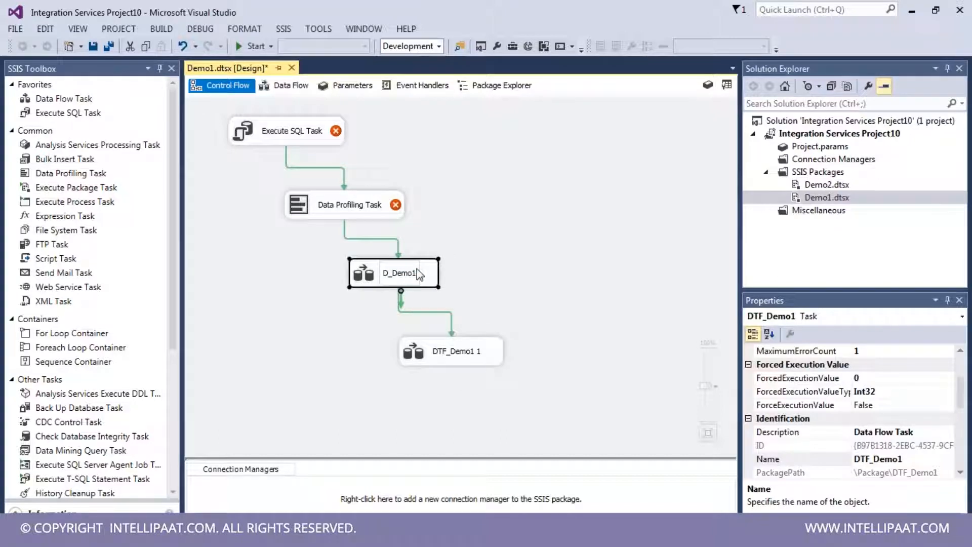
type("FT")
Step: Rename the copied data flow task at the end of the chain as DFT_Demo2
left_click(446, 354)
left_click(448, 353)
left_click(466, 353)
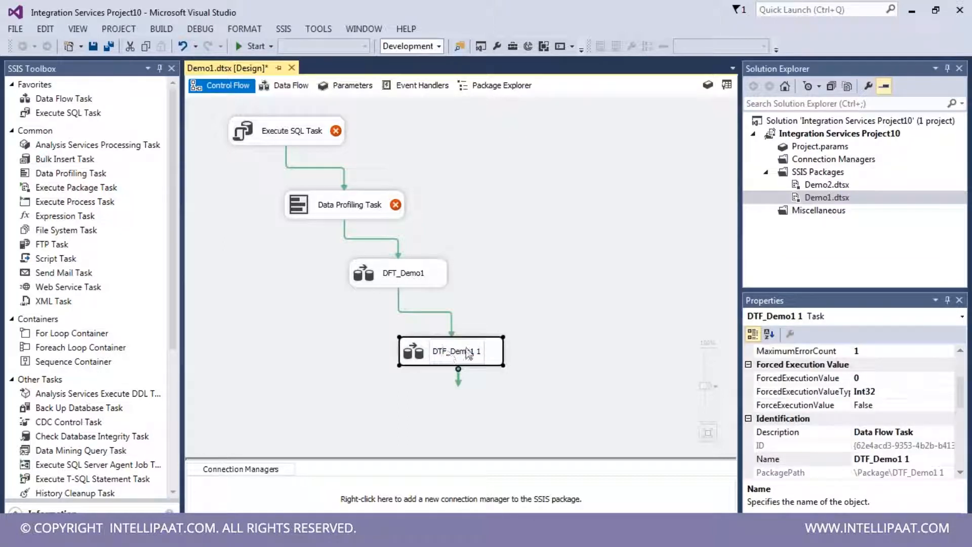
key("BackSpace")
key("BackSpace")
type("FT")
key("End")
key("BackSpace")
key("BackSpace")
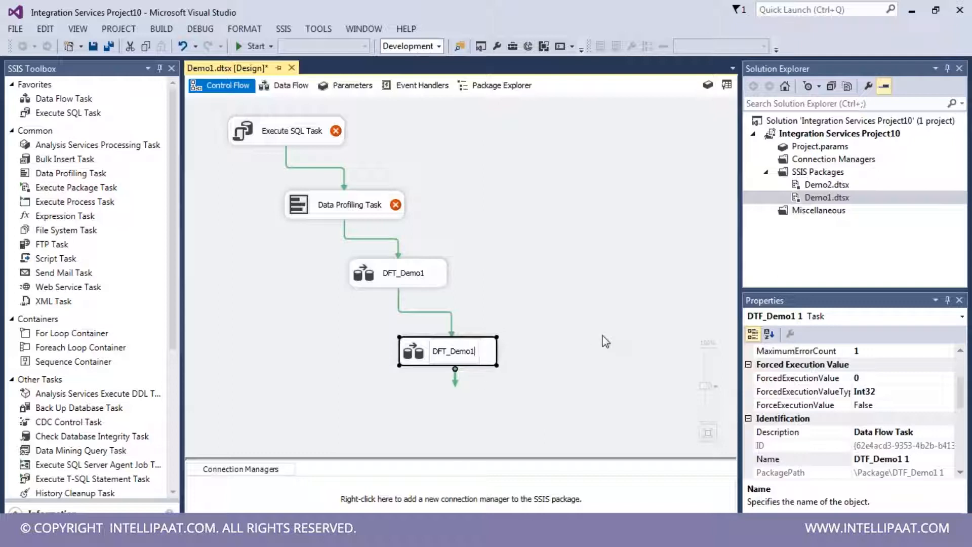
key("BackSpace")
type("2")
left_click(583, 238)
left_click(424, 269)
left_click(453, 355)
left_click(575, 251)
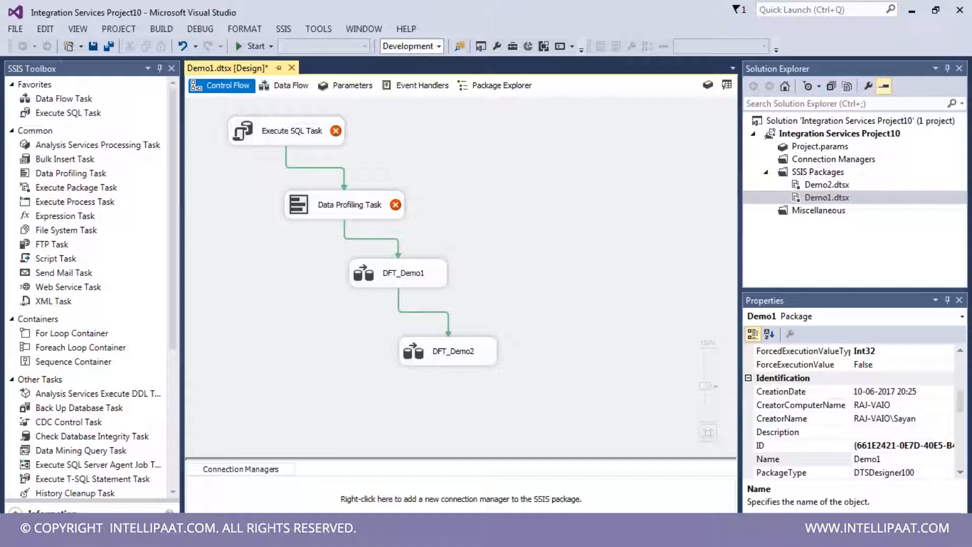
Step: Open DFT_Demo1's data flow and compare its toolbox components with the tasks and containers offered for the control flow
double_click(417, 282)
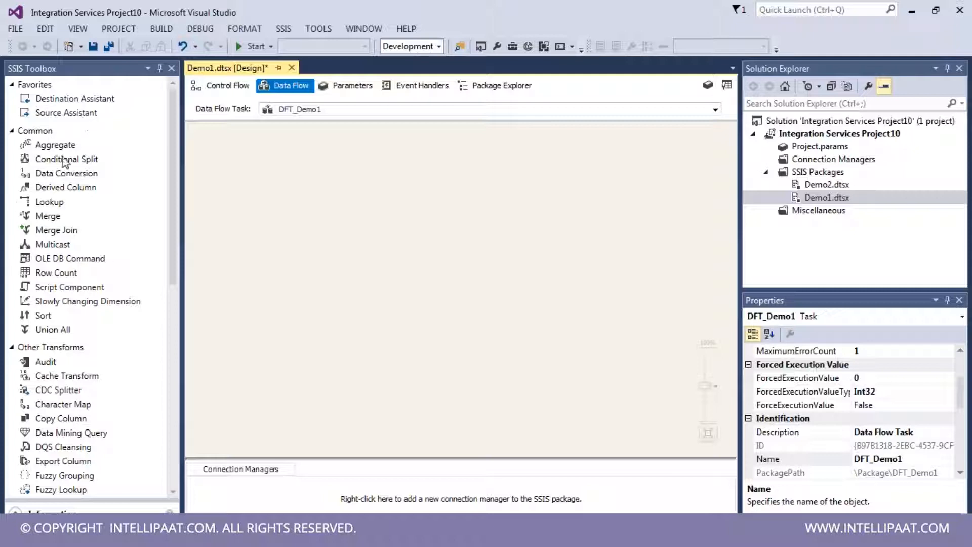
left_click(48, 206)
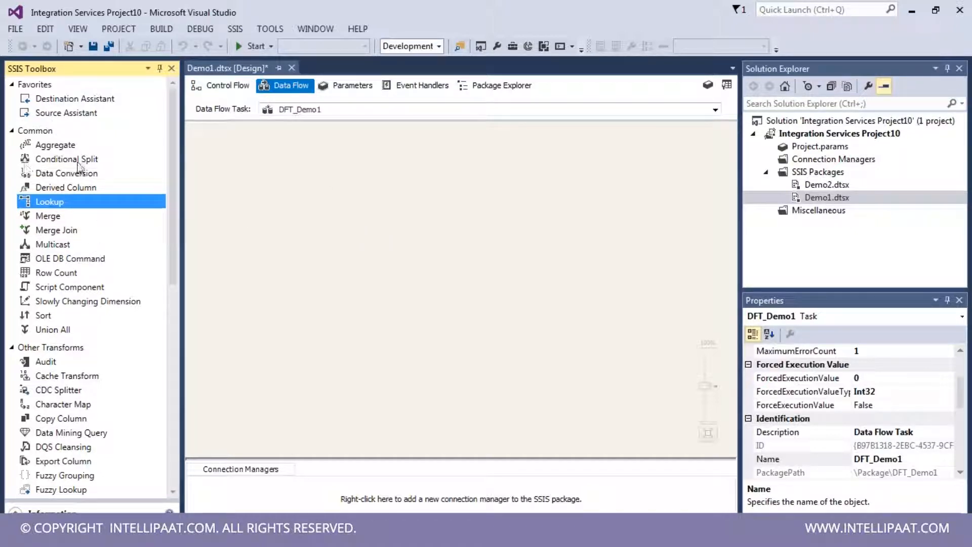
left_click(229, 91)
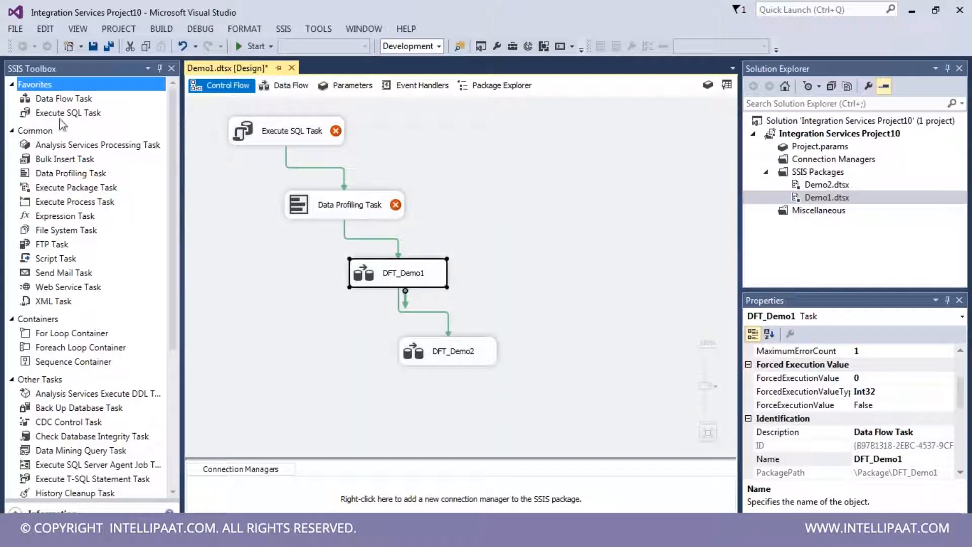
scroll(76, 366, "down", 5)
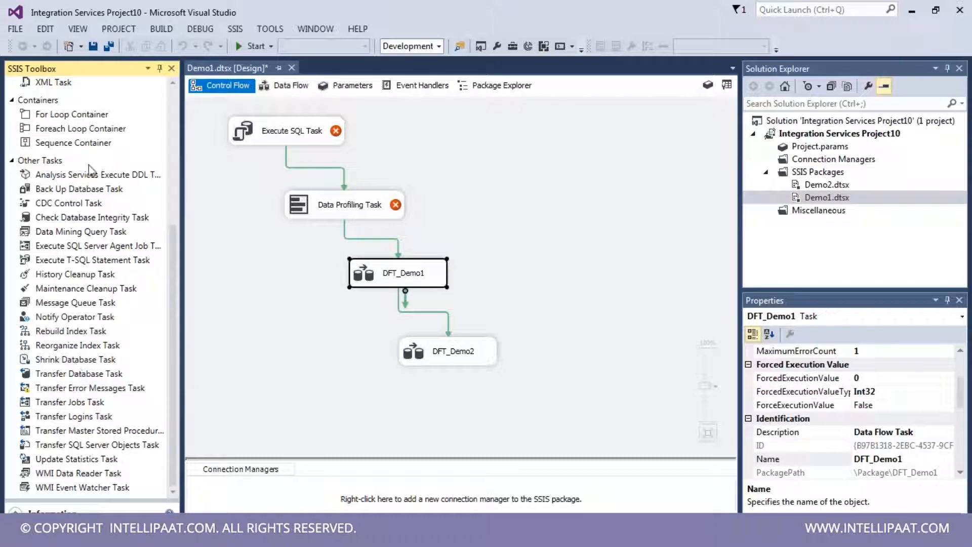
left_click(102, 143)
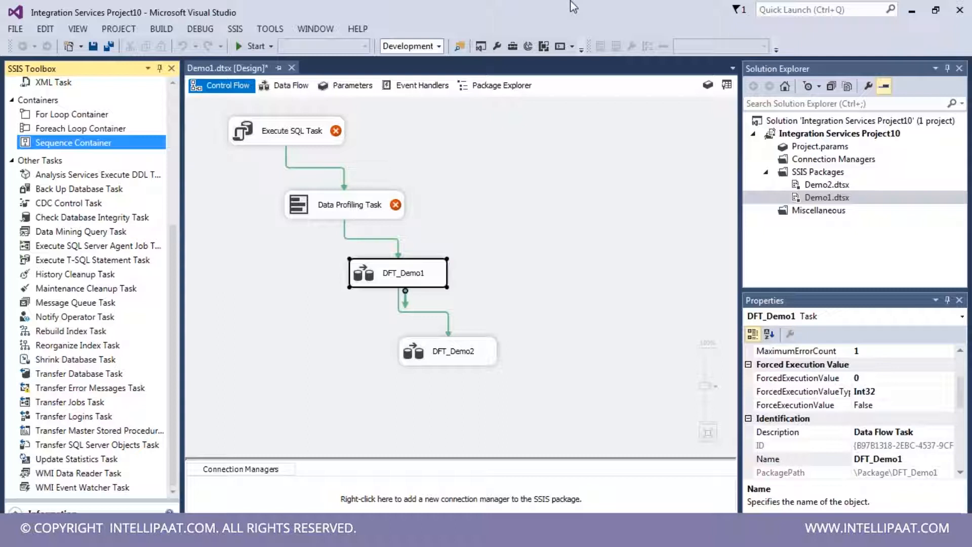
Step: Examine the data flow components on offer for DFT_Demo1, covering transformations, sources, destinations and the Source and Destination Assistants
left_click(264, 86)
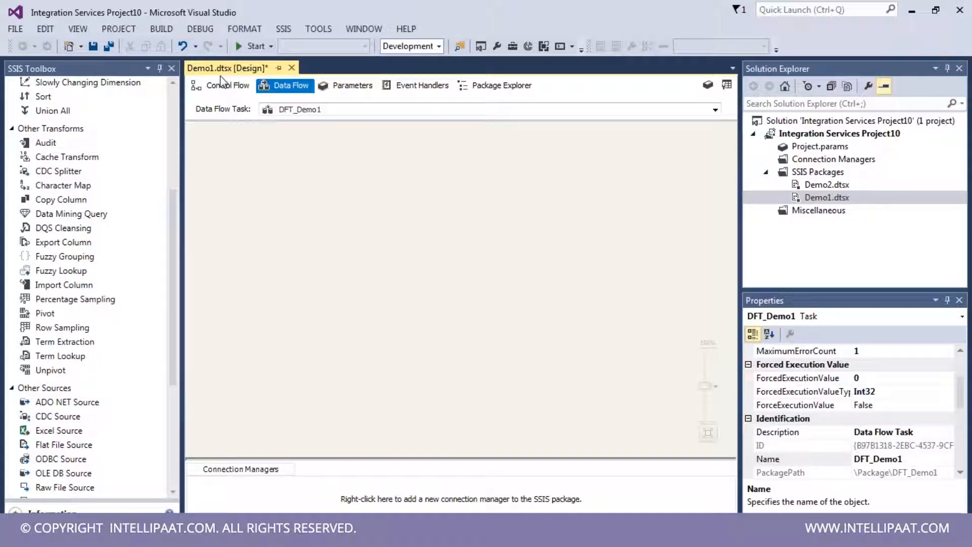
scroll(58, 308, "up", 5)
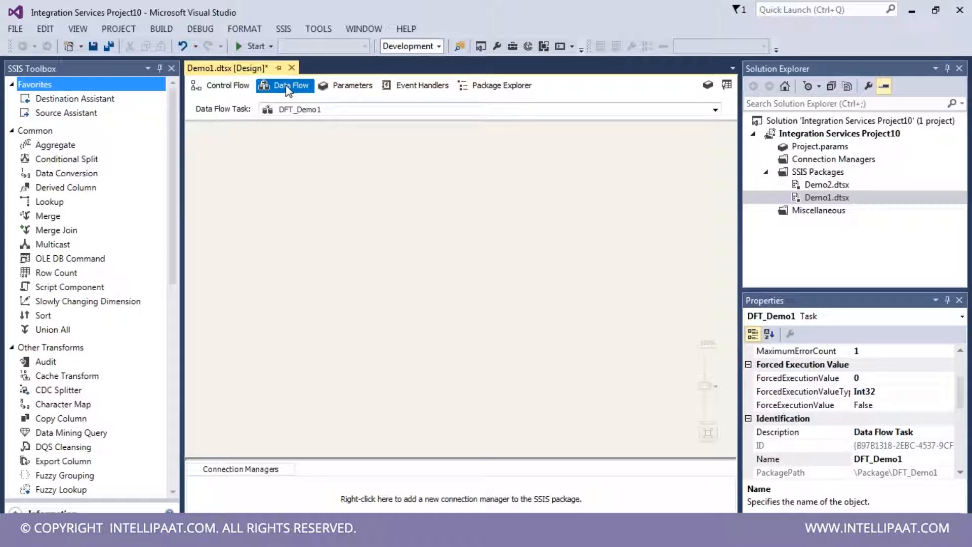
left_click(33, 174)
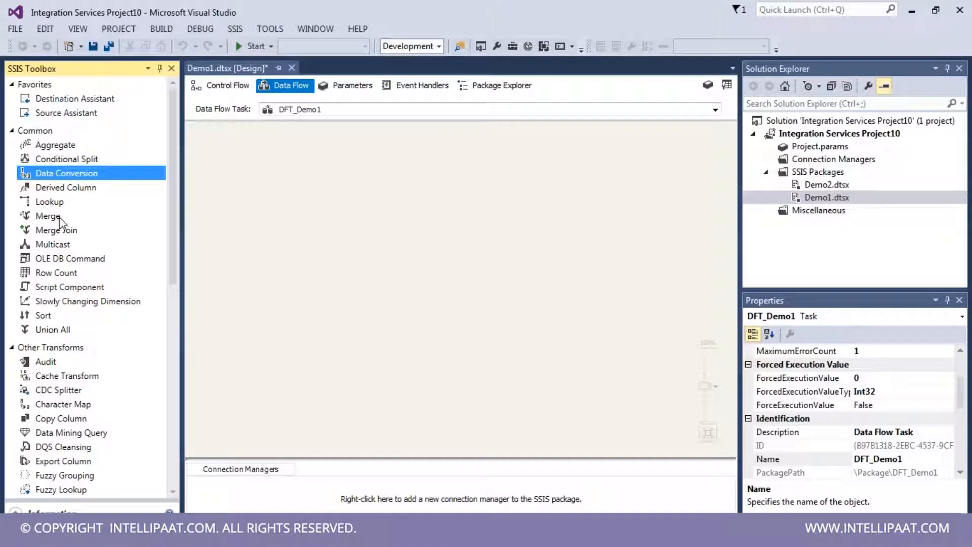
scroll(61, 223, "down", 10)
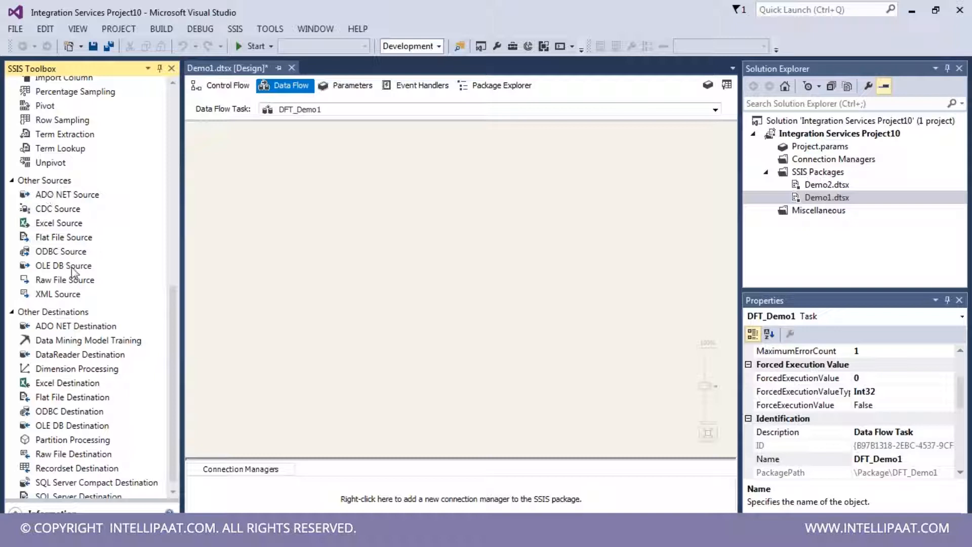
scroll(115, 319, "up", 6)
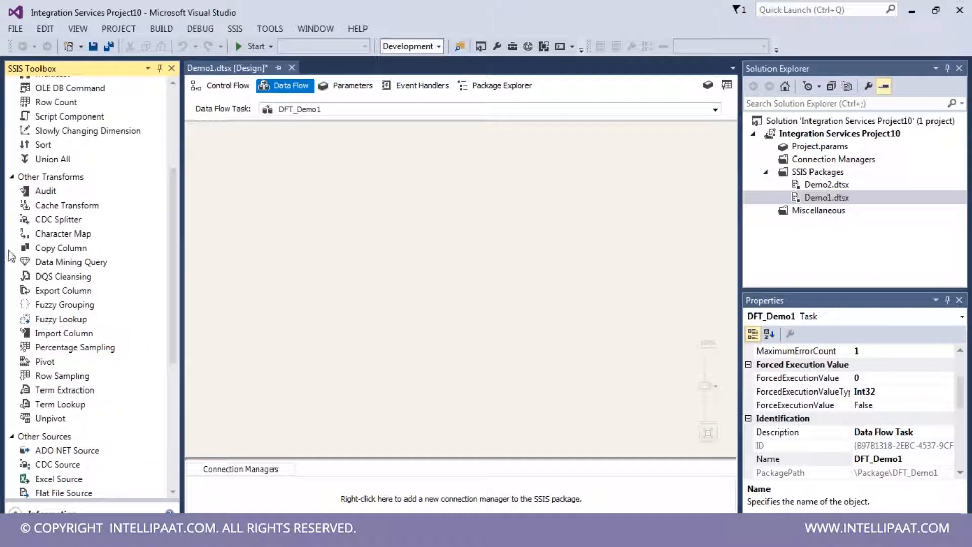
scroll(71, 283, "up", 4)
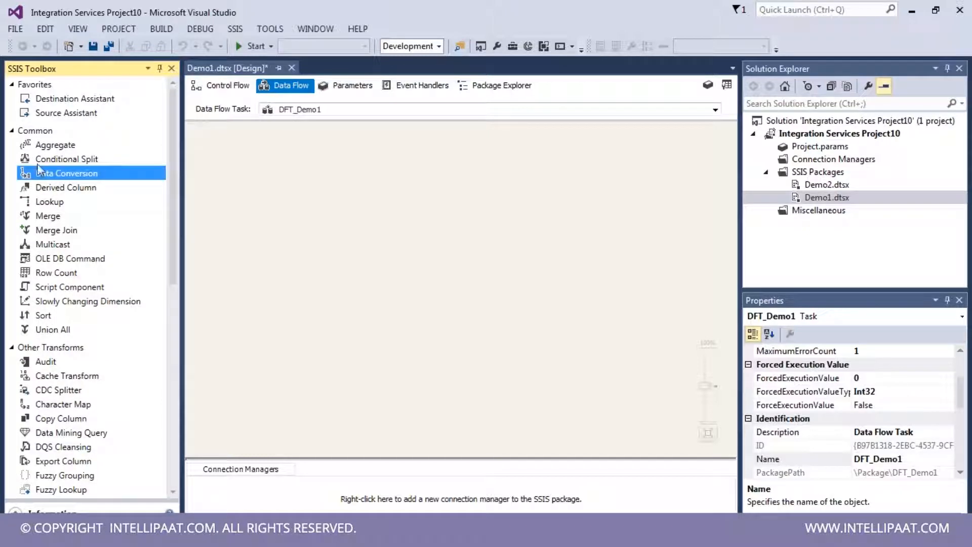
scroll(68, 202, "down", 10)
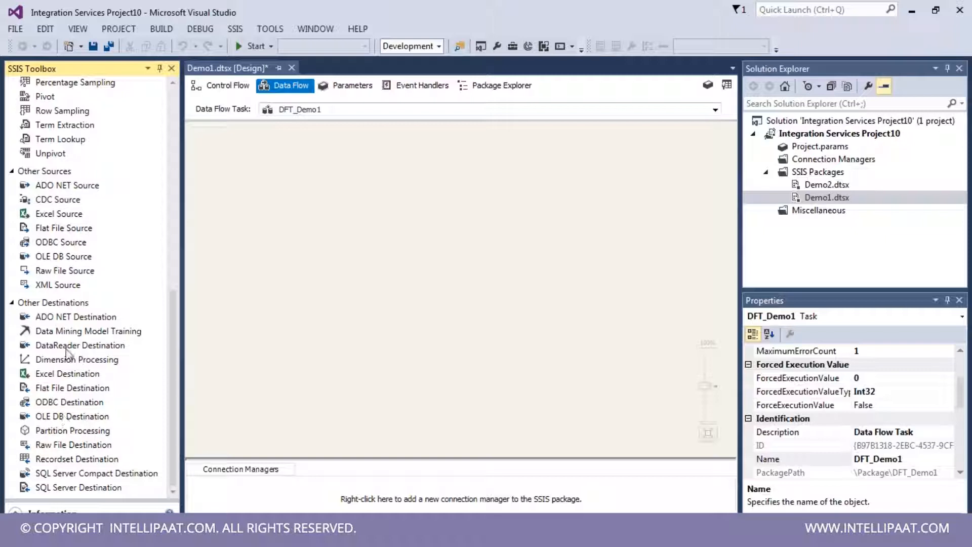
scroll(85, 338, "up", 9)
left_click(58, 103)
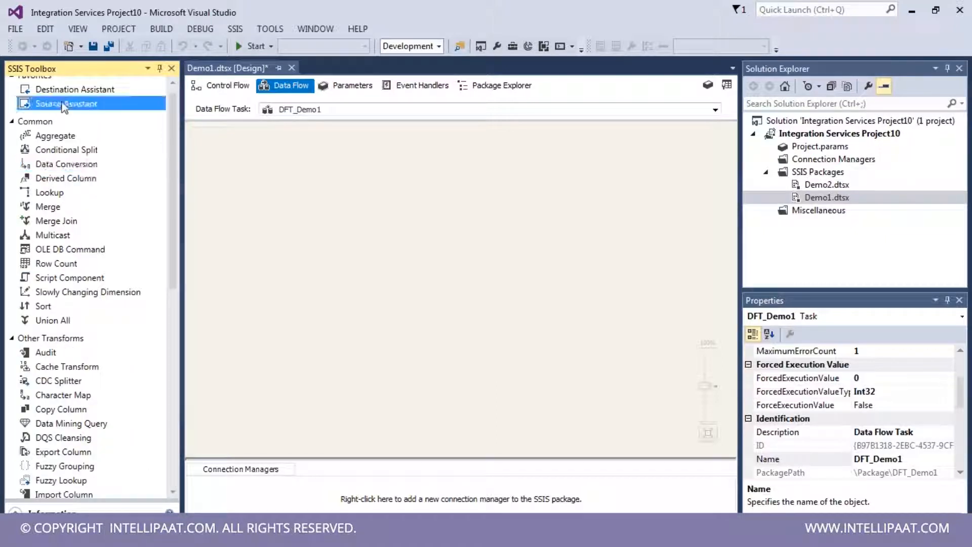
left_click(67, 91)
left_click(70, 104)
left_click(69, 91)
left_click(72, 106)
left_click(86, 91)
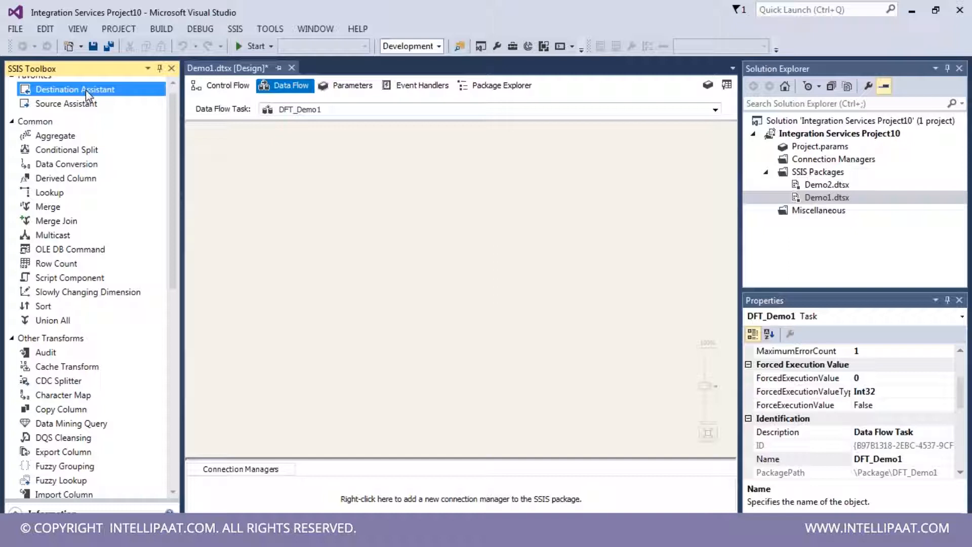
Step: View the separate data flow designs of DFT_Demo1 and DFT_Demo2 by opening each task from the control flow
left_click(221, 85)
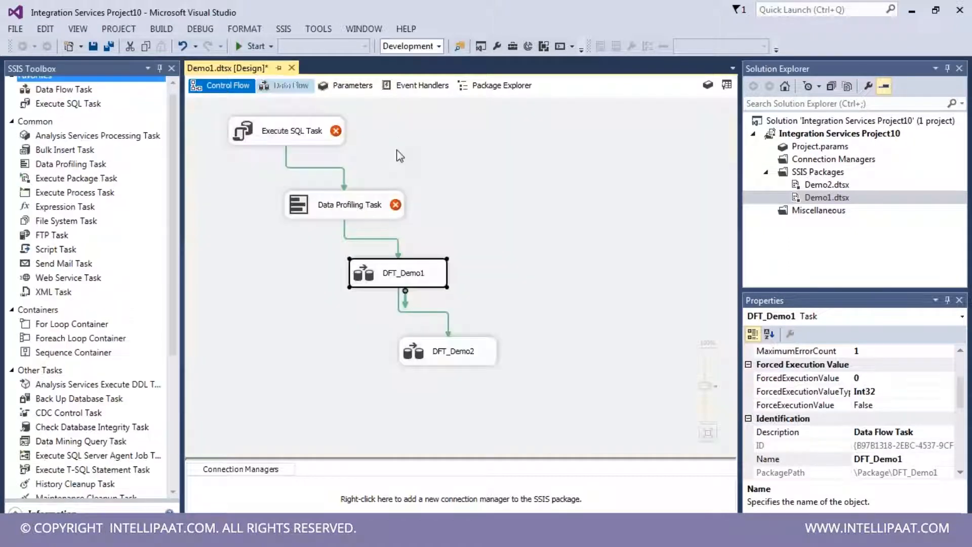
double_click(397, 279)
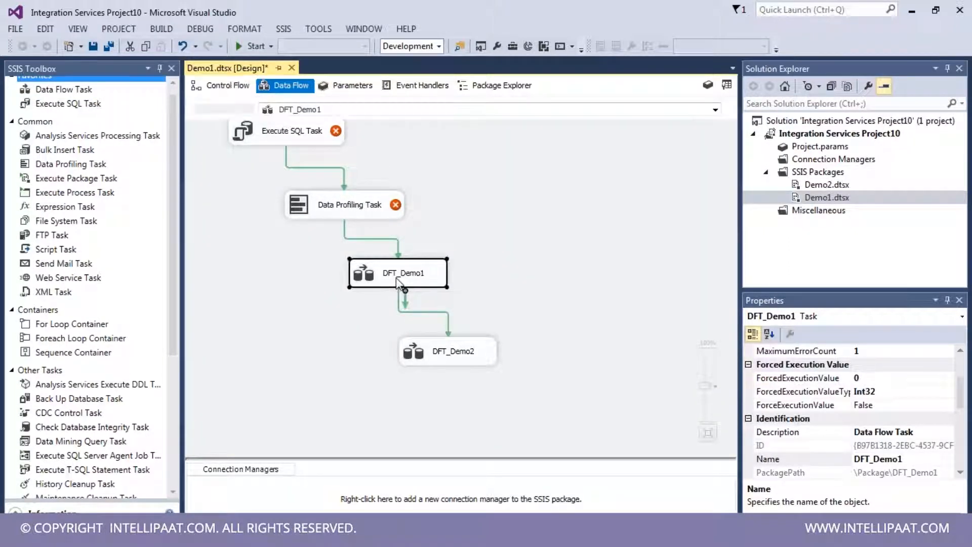
left_click(227, 87)
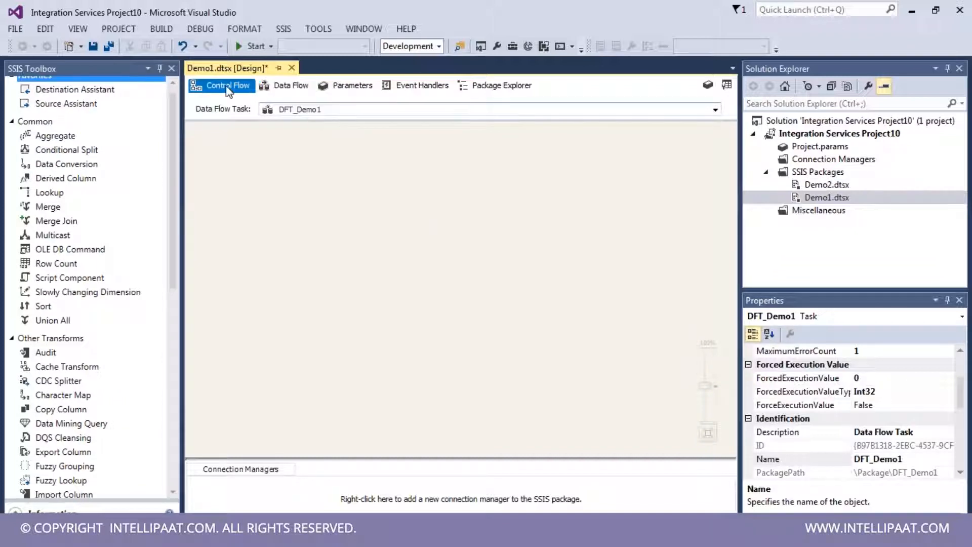
double_click(450, 360)
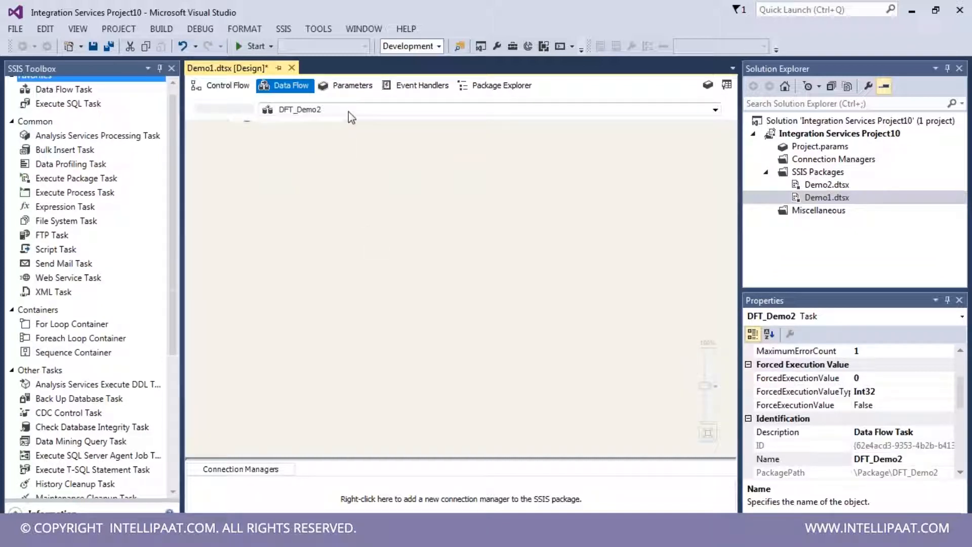
left_click(224, 86)
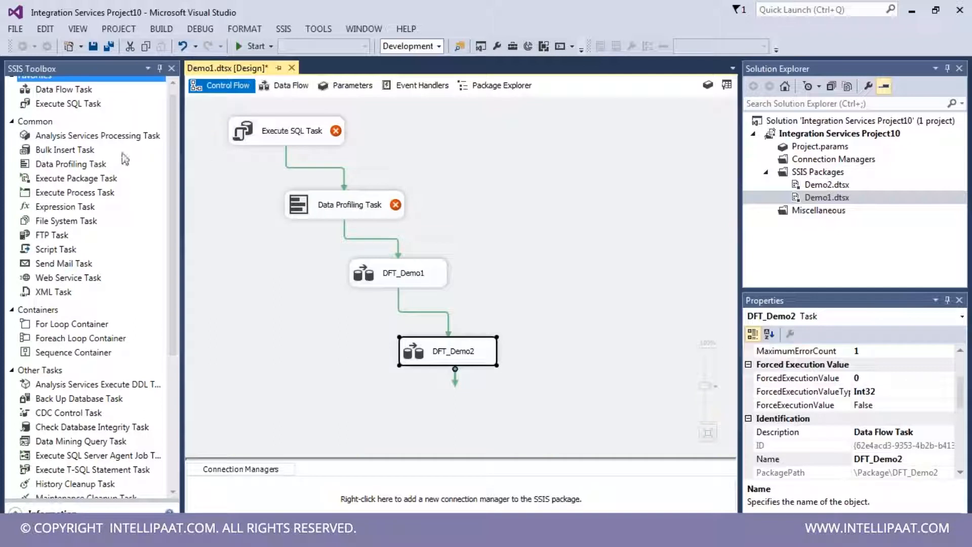
Step: Add Conditional Split and Data Conversion components to DFT_Demo1's data flow, placing Data Conversion below Conditional Split near the middle of the canvas
double_click(372, 273)
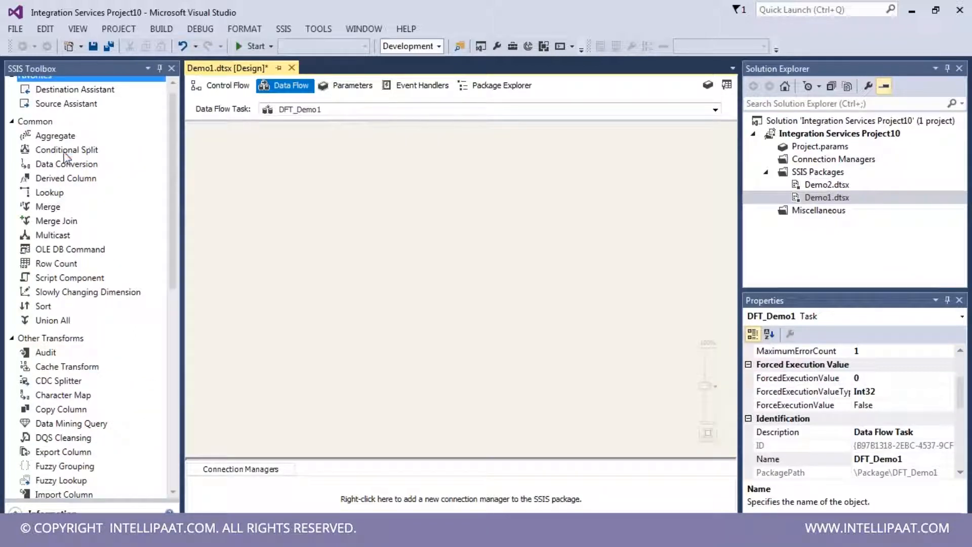
left_click(66, 151)
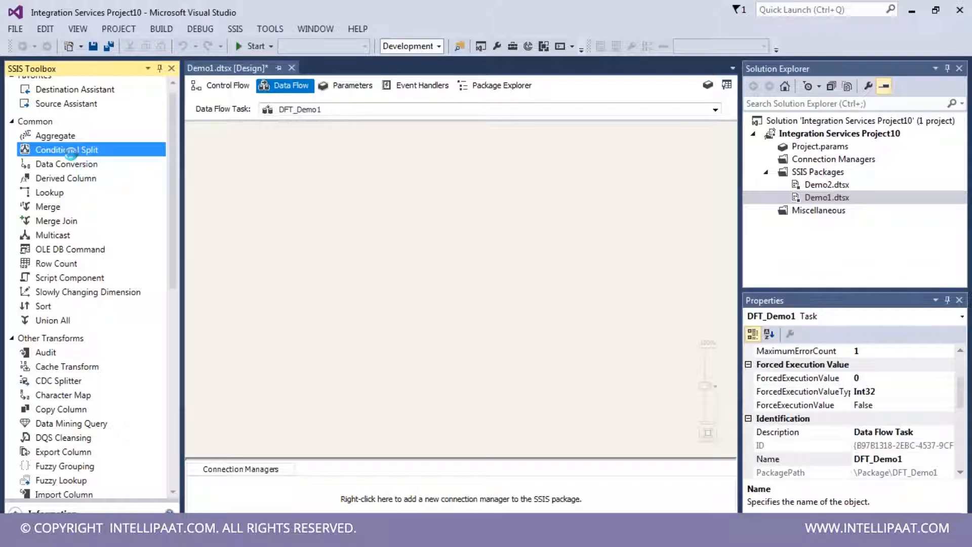
left_click(79, 166)
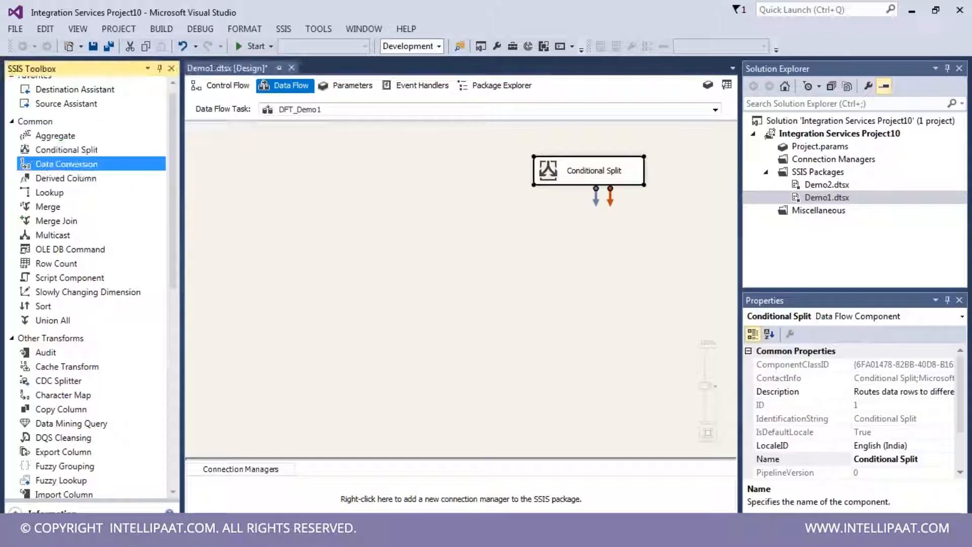
left_click_drag(585, 171, 386, 172)
left_click_drag(555, 257, 399, 259)
left_click(392, 180)
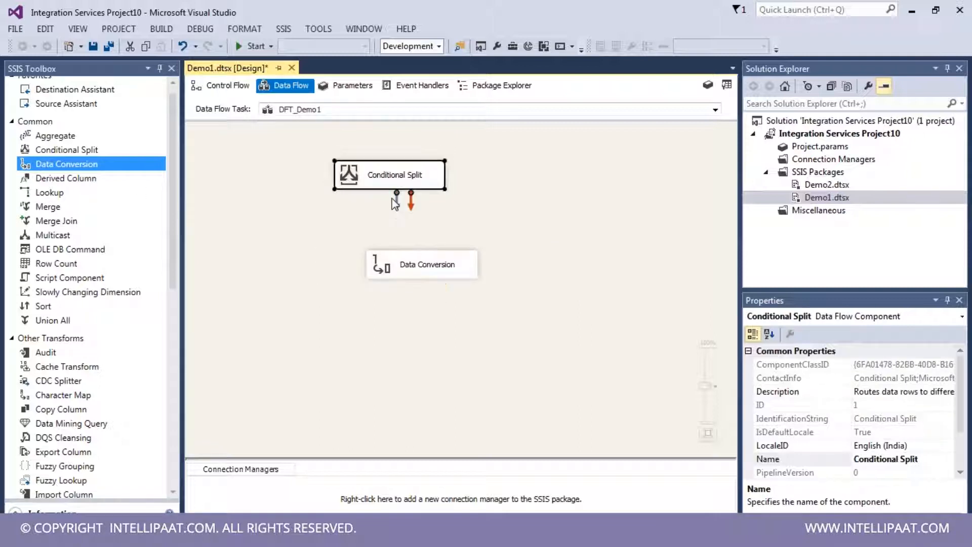
left_click(582, 183)
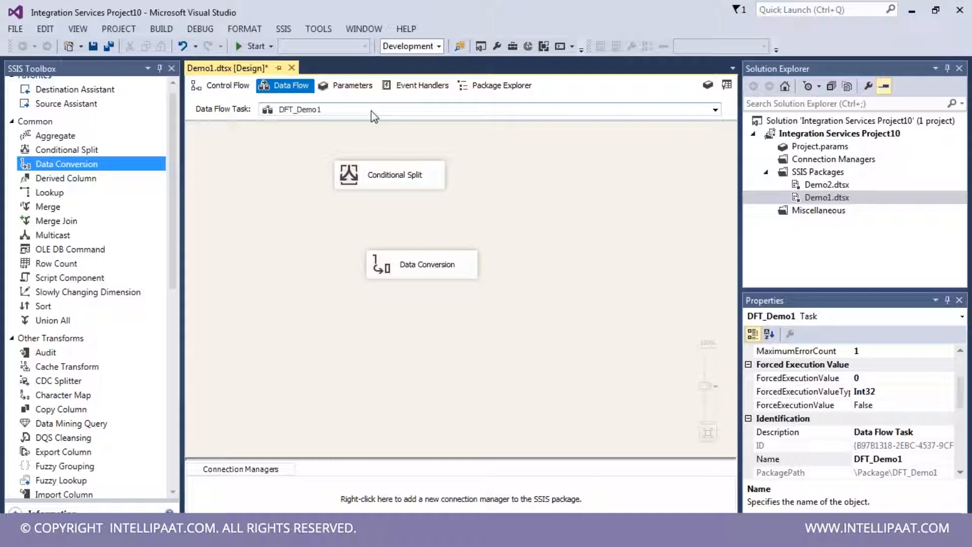
Step: Compare the contents of DFT_Demo2's data flow with DFT_Demo1's, opening each from the control flow and ending on DFT_Demo2
left_click(223, 86)
double_click(434, 351)
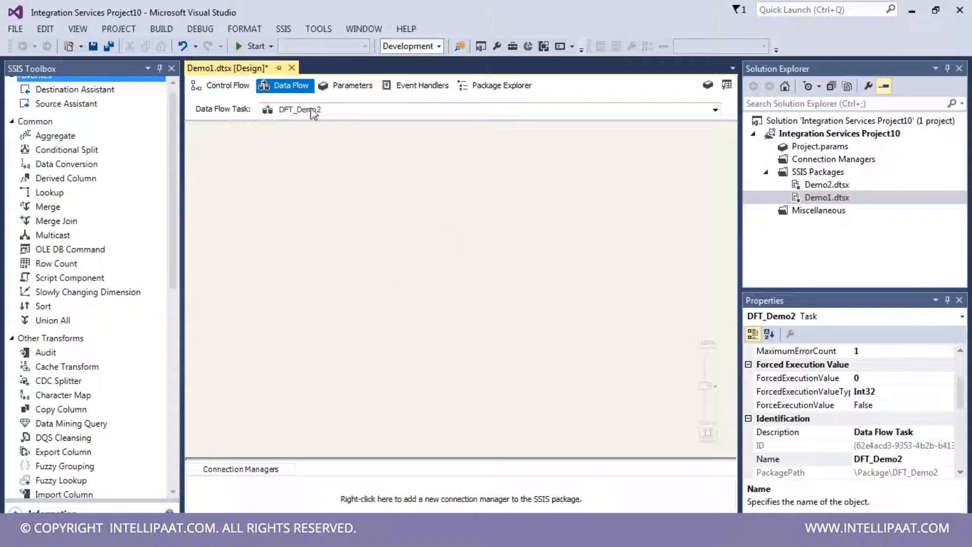
left_click(227, 85)
double_click(431, 282)
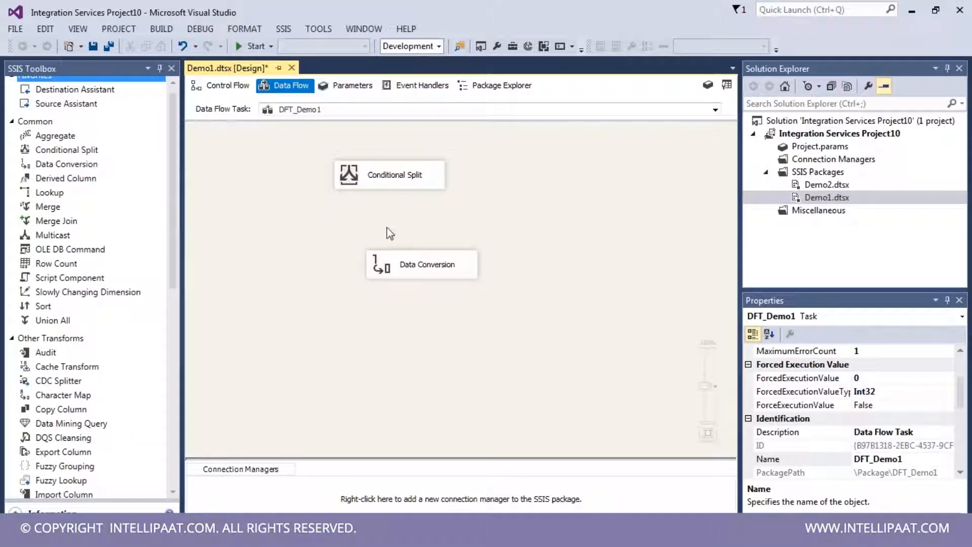
left_click(227, 85)
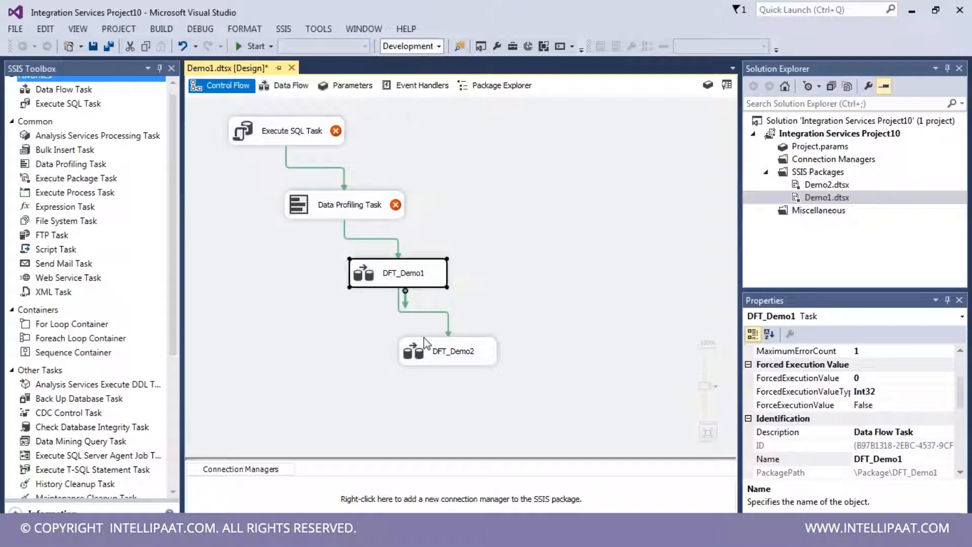
double_click(449, 354)
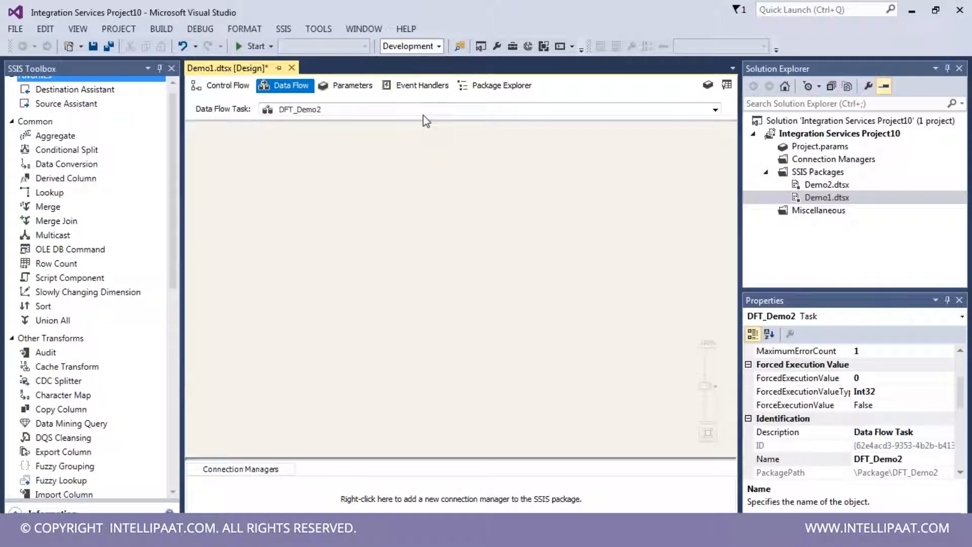
Step: Switch the data flow designer directly to DFT_Demo1 and back to DFT_Demo2 without going through the control flow
left_click(424, 116)
left_click(423, 115)
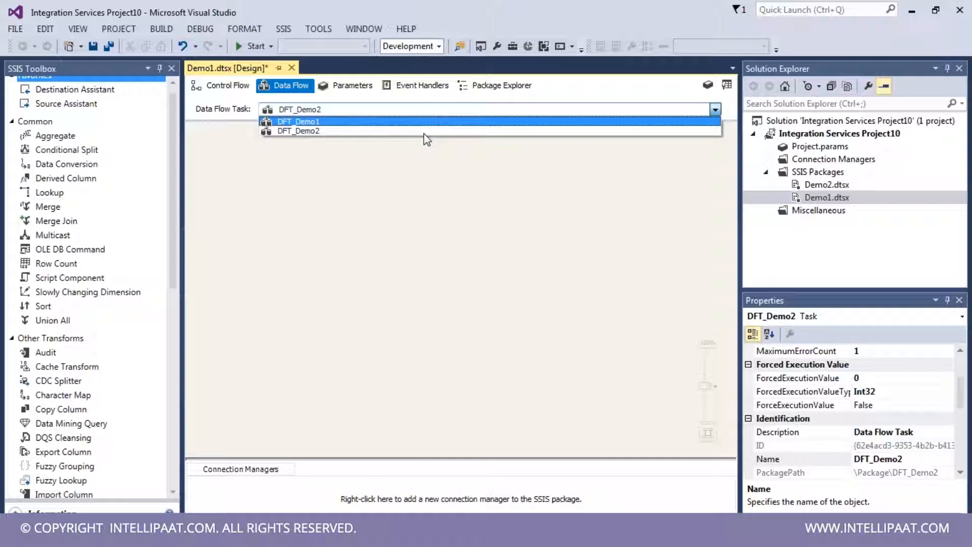
left_click(339, 122)
left_click(335, 114)
left_click(318, 130)
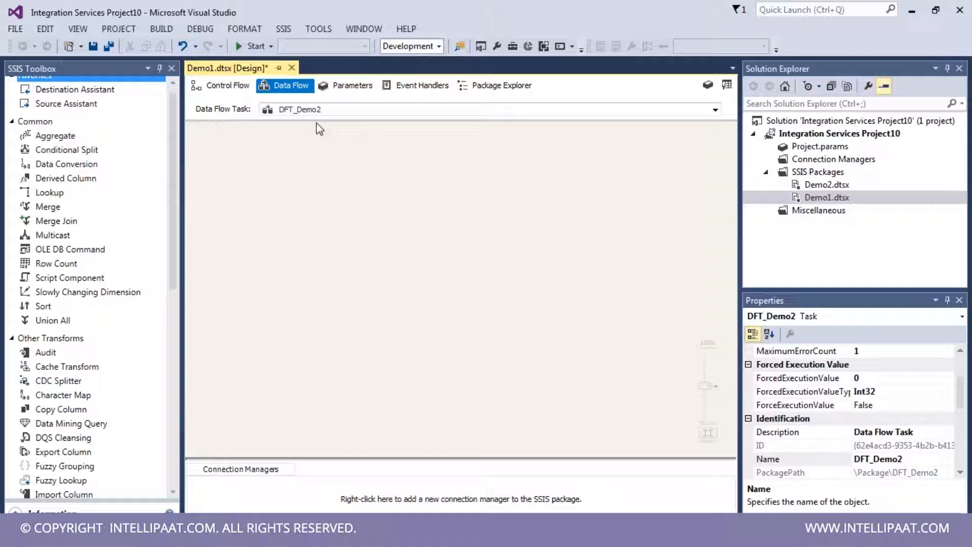
Step: Return to the Demo1 control flow and review the DFT_Demo1 task within the task chain
left_click(242, 86)
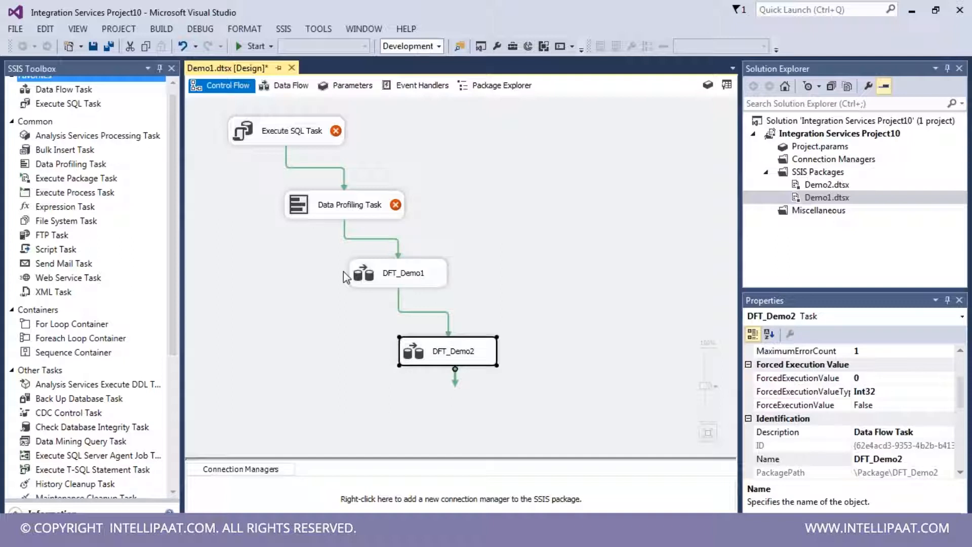
left_click(354, 273)
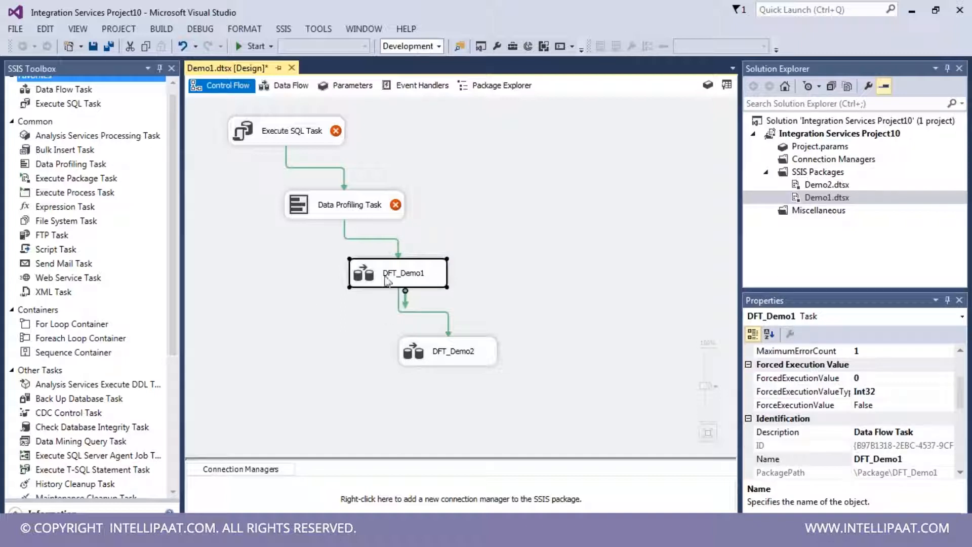
left_click(533, 211)
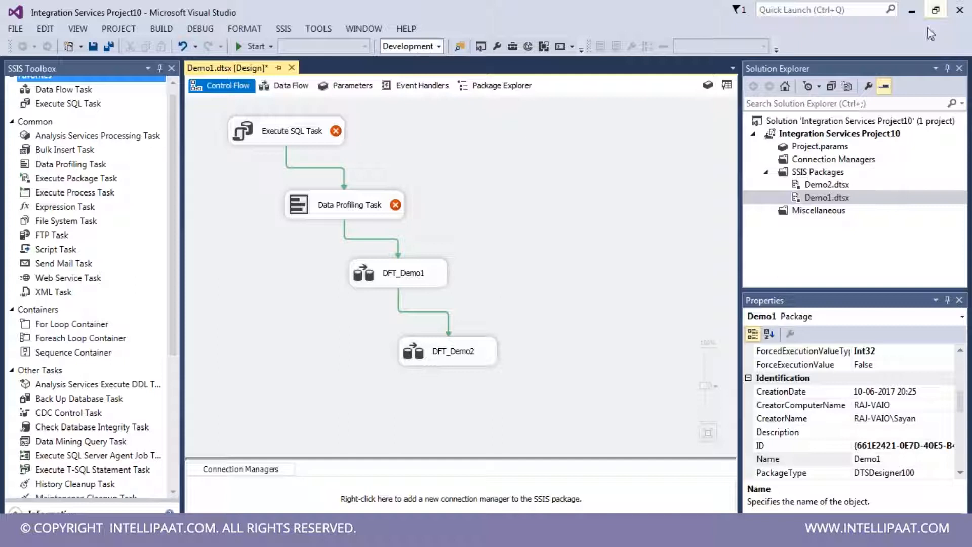
Step: Close the SSIS Toolbox, inspect the general Toolbox window in its place, close that window and reopen the SSIS Toolbox
left_click(171, 70)
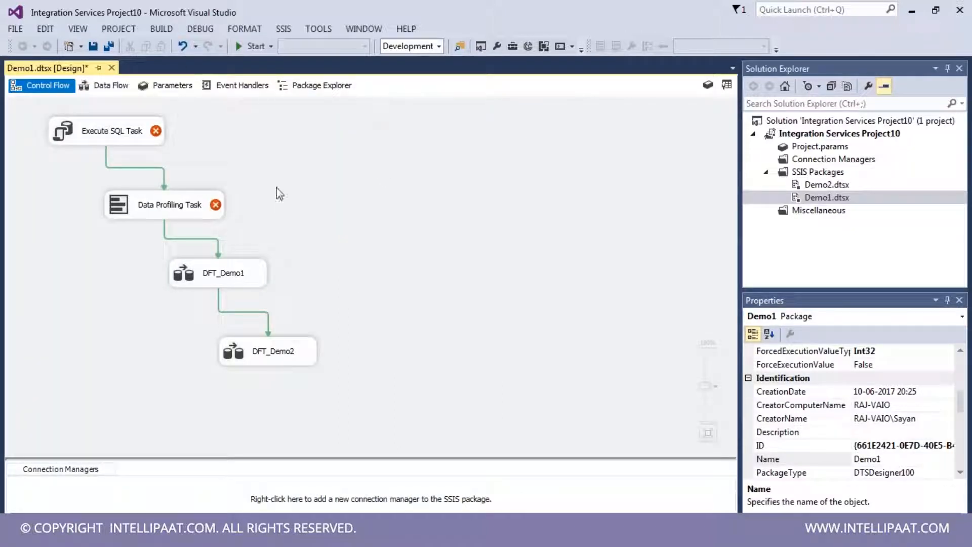
left_click(76, 30)
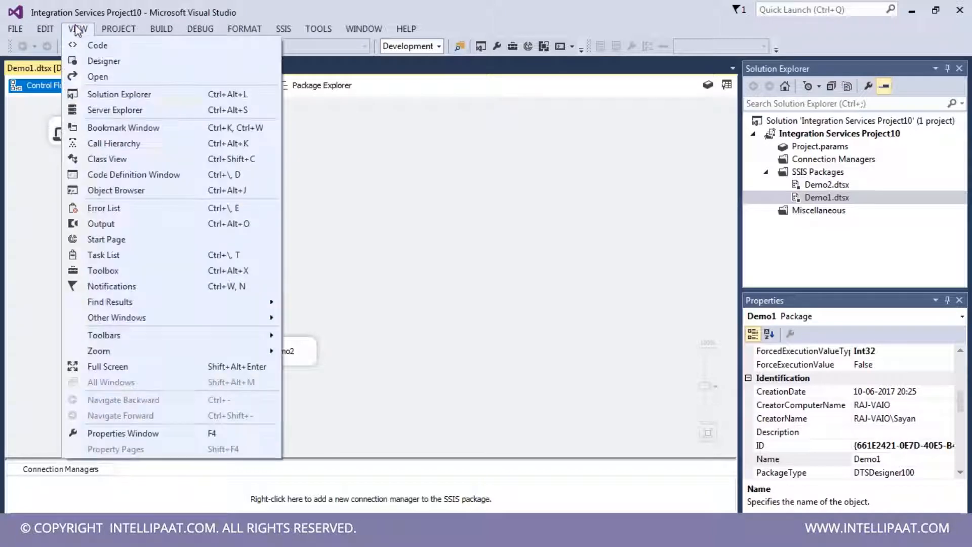
left_click(116, 273)
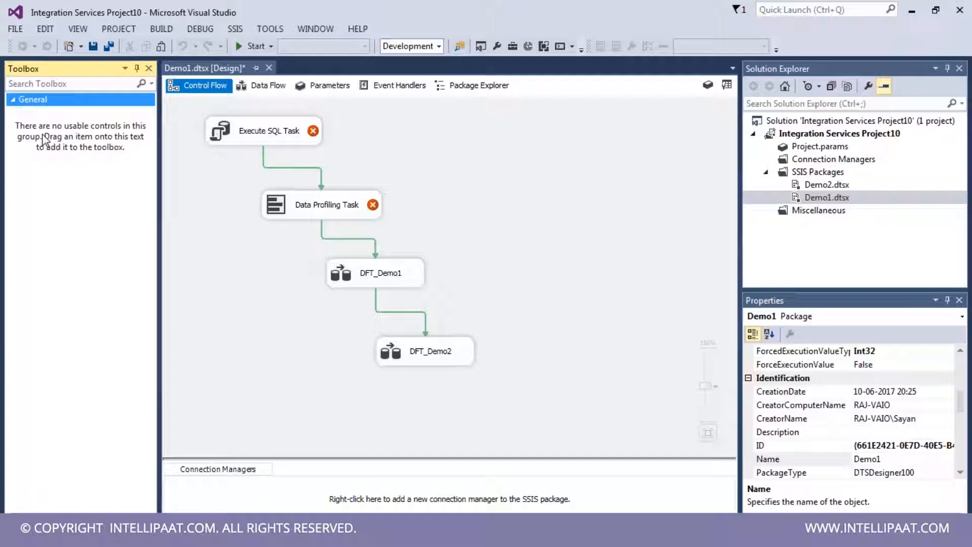
left_click(77, 29)
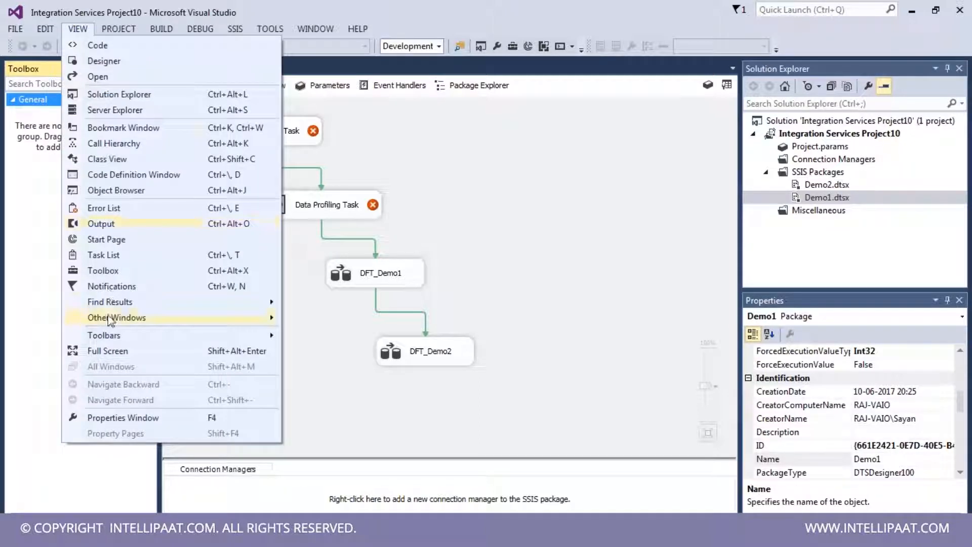
left_click(509, 198)
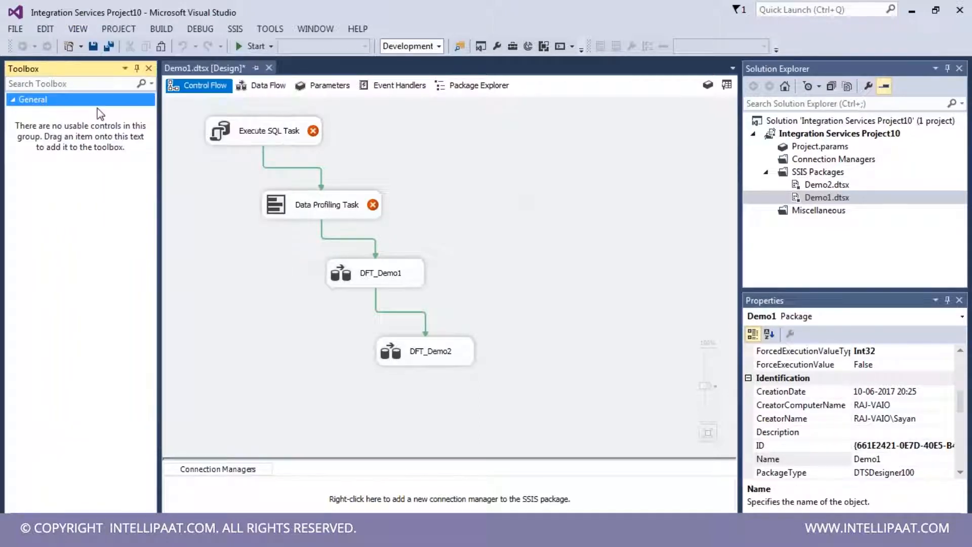
left_click(149, 68)
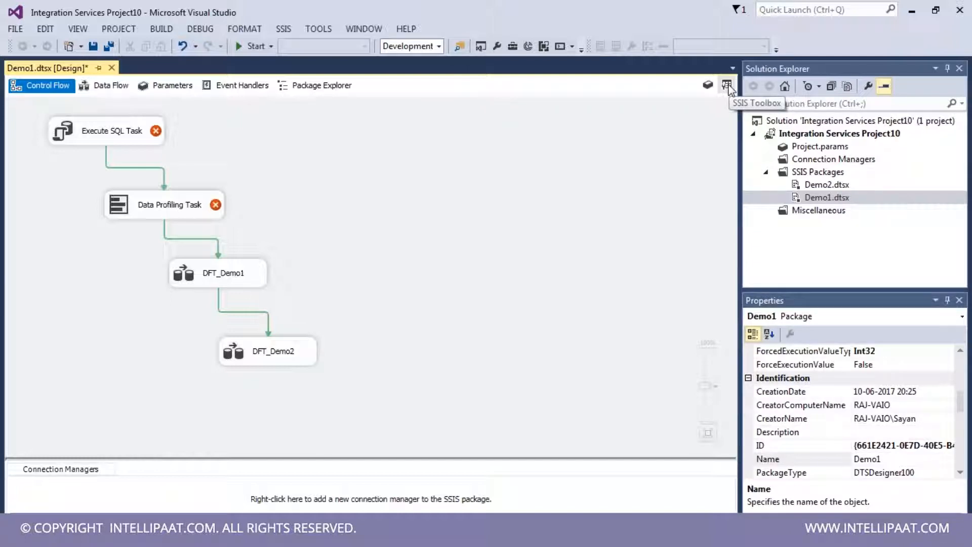
left_click(728, 86)
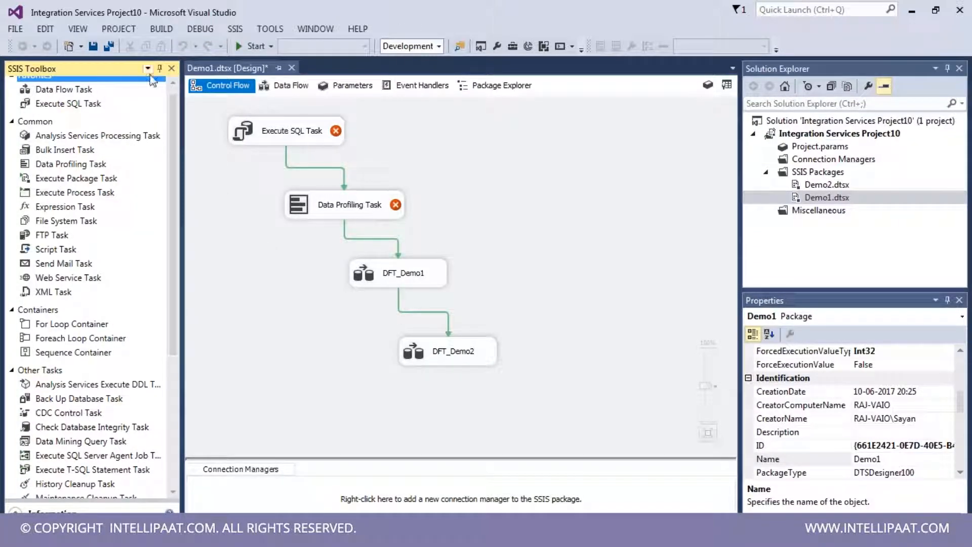
Step: Show the general Toolbox beside the SSIS Toolbox to compare the two, and close the general one
left_click(84, 29)
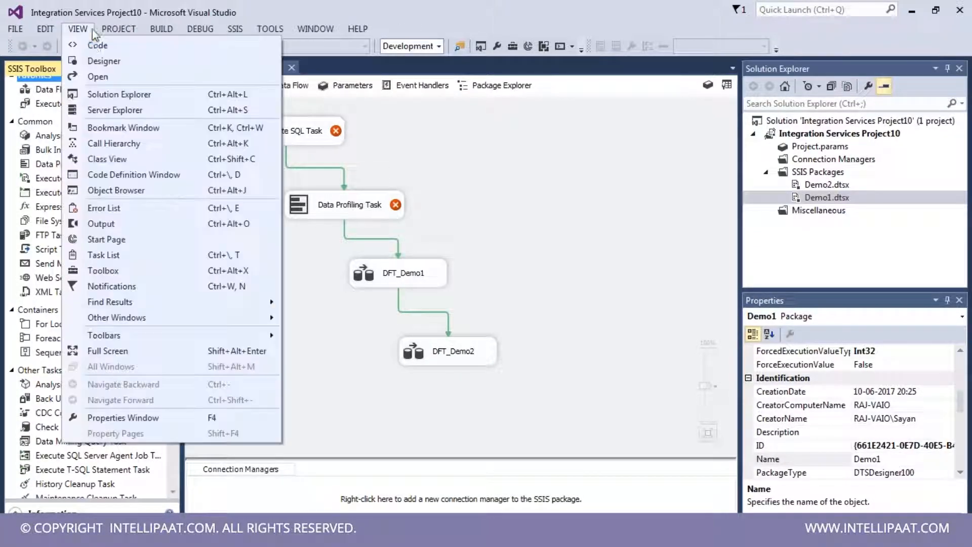
left_click(113, 273)
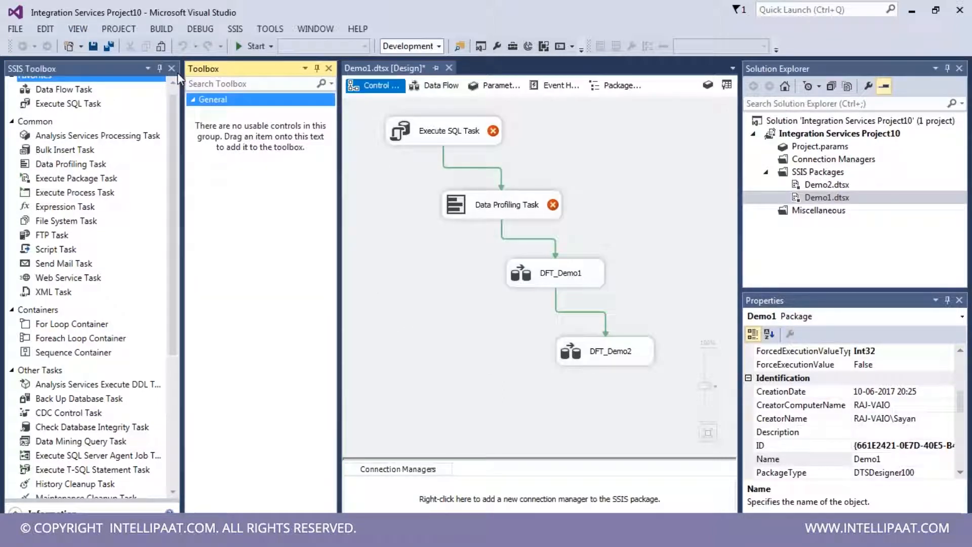
left_click(328, 68)
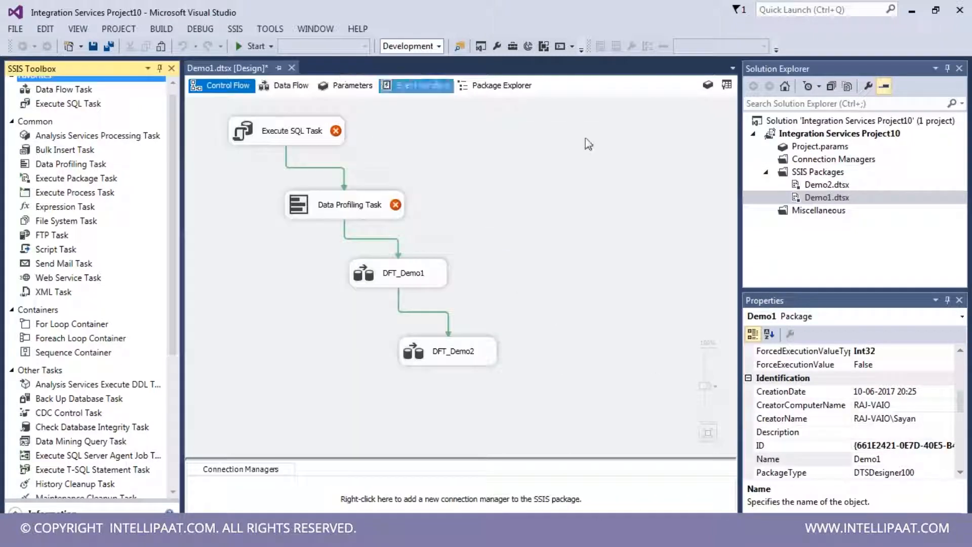
Step: Review Demo1's Parameters and Event Handlers pages and return to its control flow
left_click(350, 85)
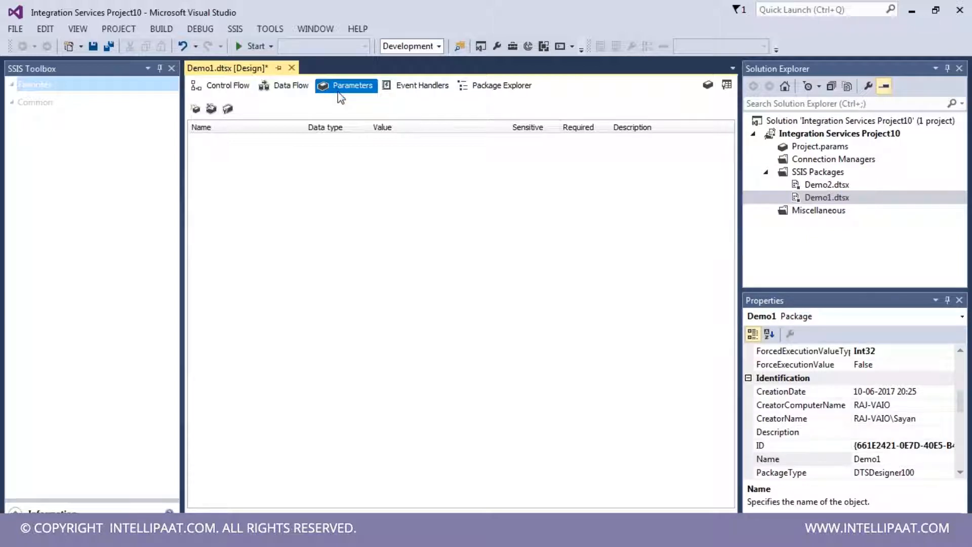
left_click(425, 88)
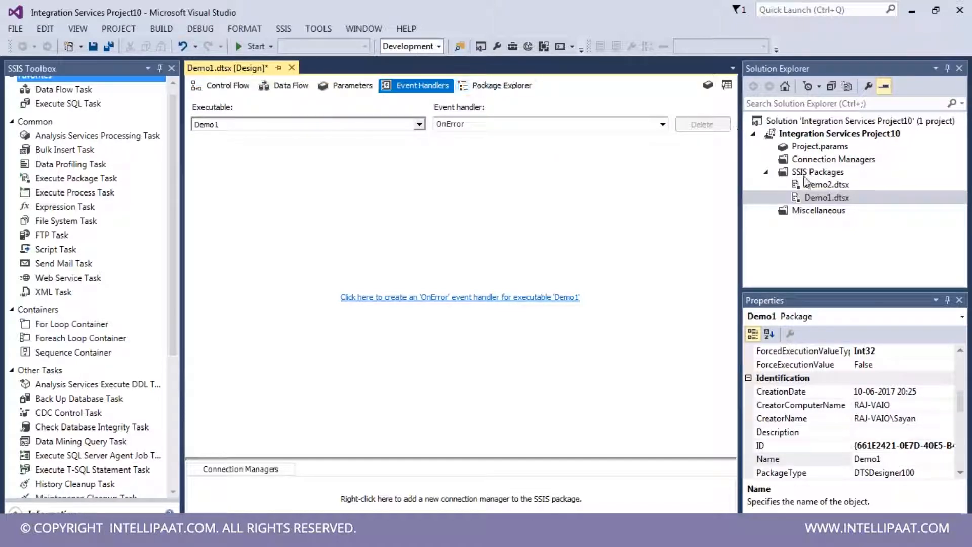
double_click(832, 198)
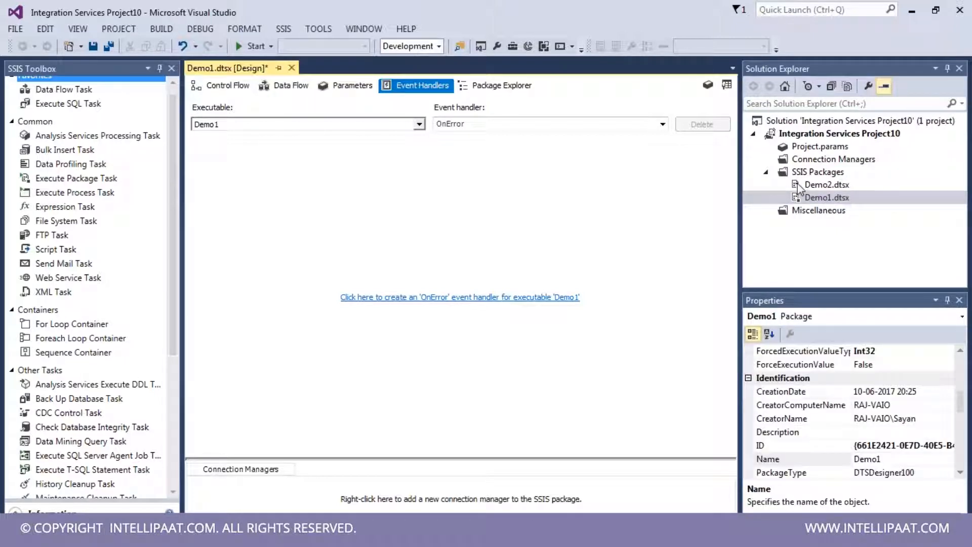
left_click(222, 85)
Step: Open the Demo2 package, compare it with Demo1's control flow, and review Demo1's Execute SQL, Data Profiling and DFT_Demo1 tasks
double_click(828, 185)
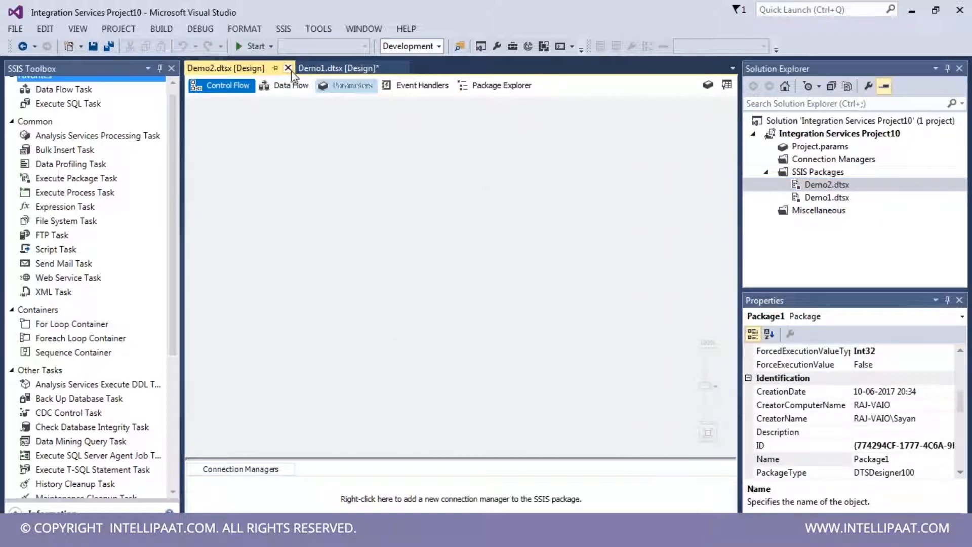
left_click(337, 68)
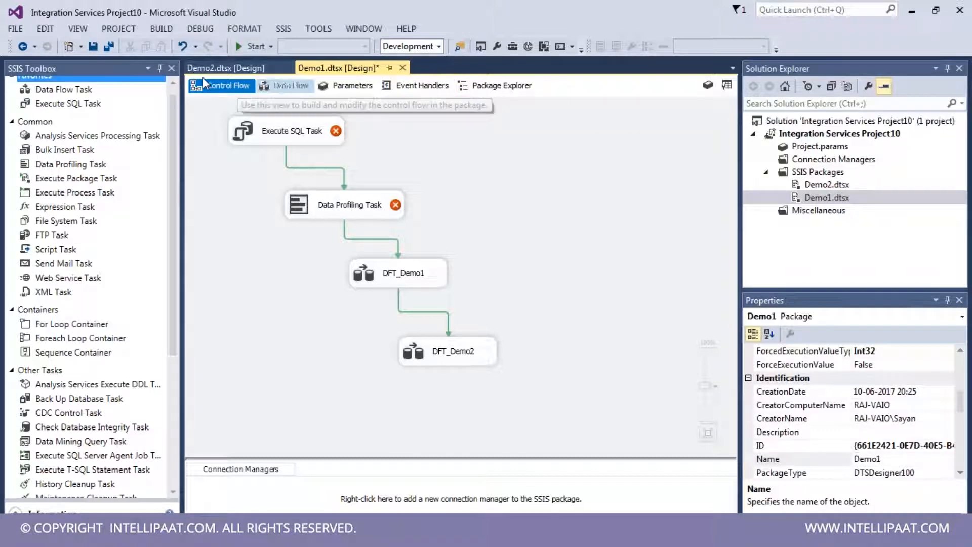
left_click(304, 133)
left_click(326, 207)
left_click(374, 272)
left_click(325, 243)
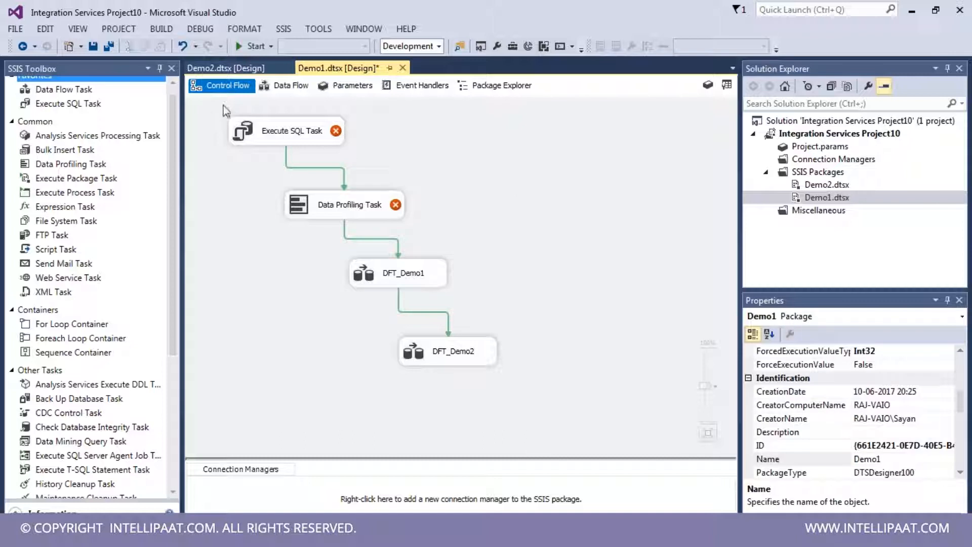
Step: Review the Data Flow Task, Execute SQL Task and Foreach Loop Container entries among the available control flow items
left_click(75, 92)
left_click(84, 105)
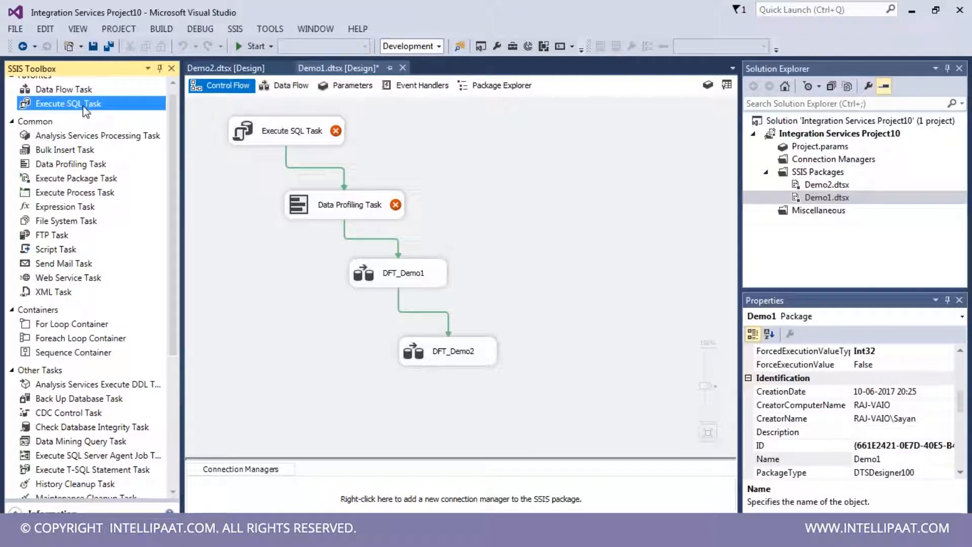
left_click(100, 338)
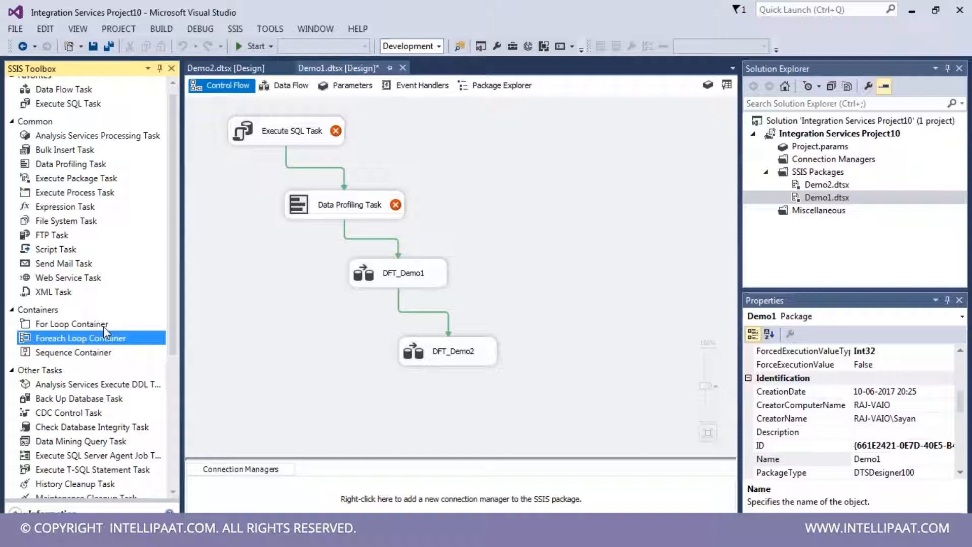
Step: Show Demo1's contents in Package Explorer, and collapse and re-expand the package node
left_click(489, 86)
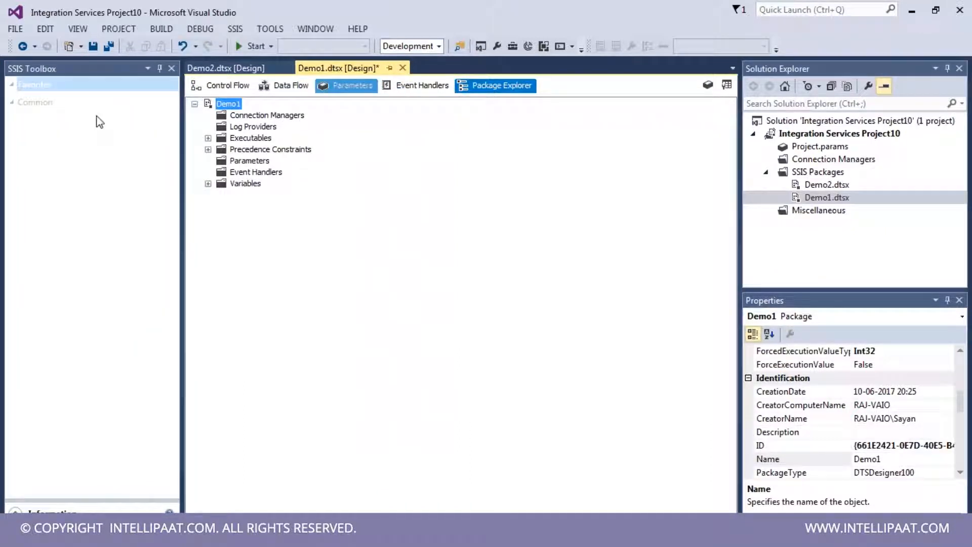
left_click(221, 141)
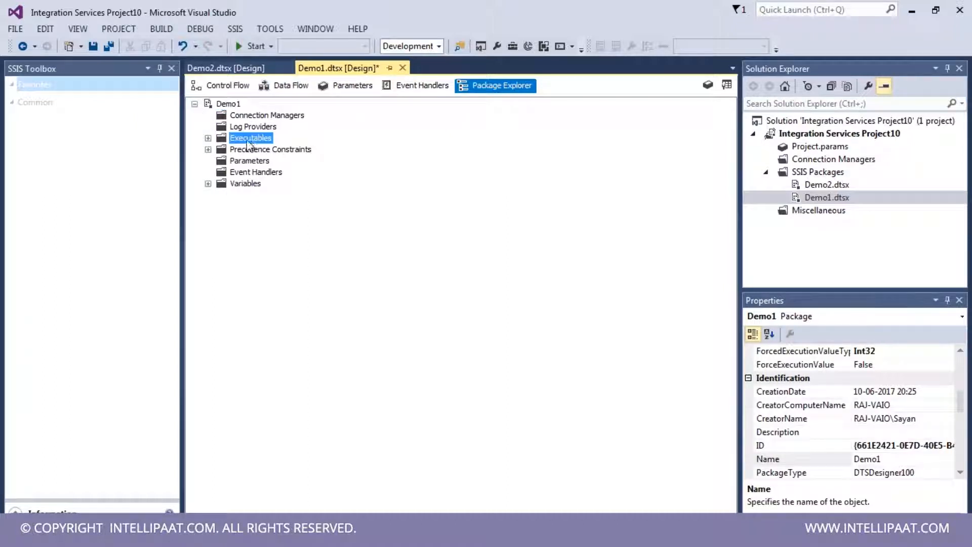
left_click(194, 104)
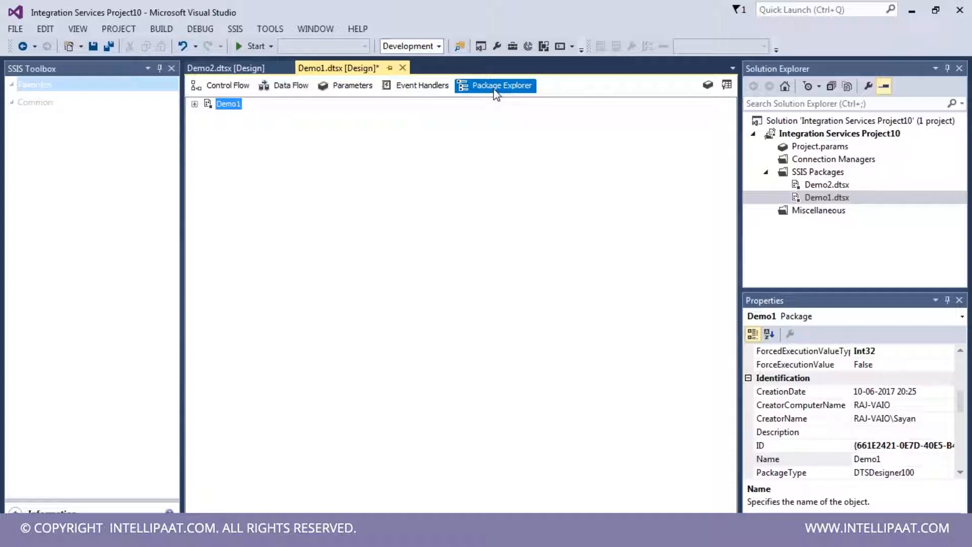
left_click(195, 104)
Step: Examine Demo1's Connection Managers, Log Providers, Variables, Event Handlers and Executables folders in Package Explorer
left_click(247, 125)
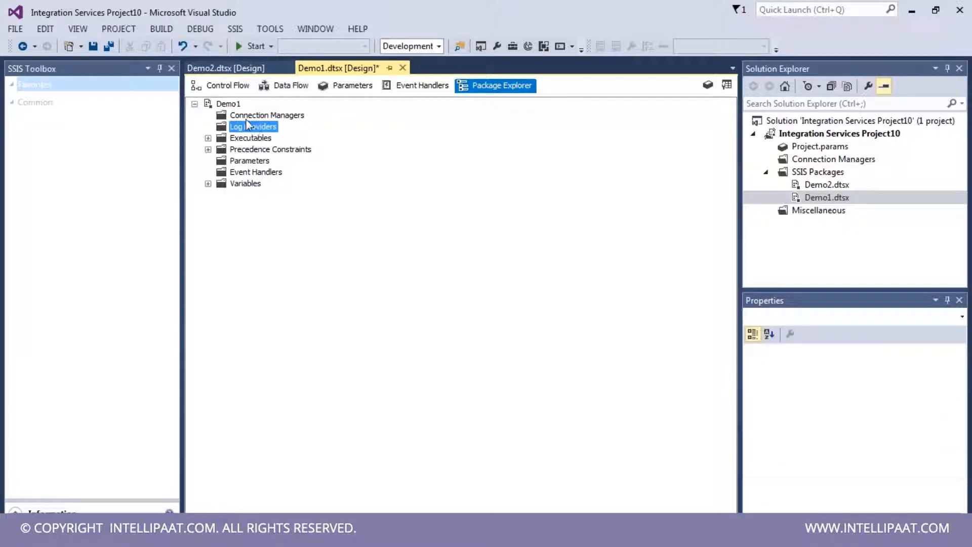
left_click(247, 115)
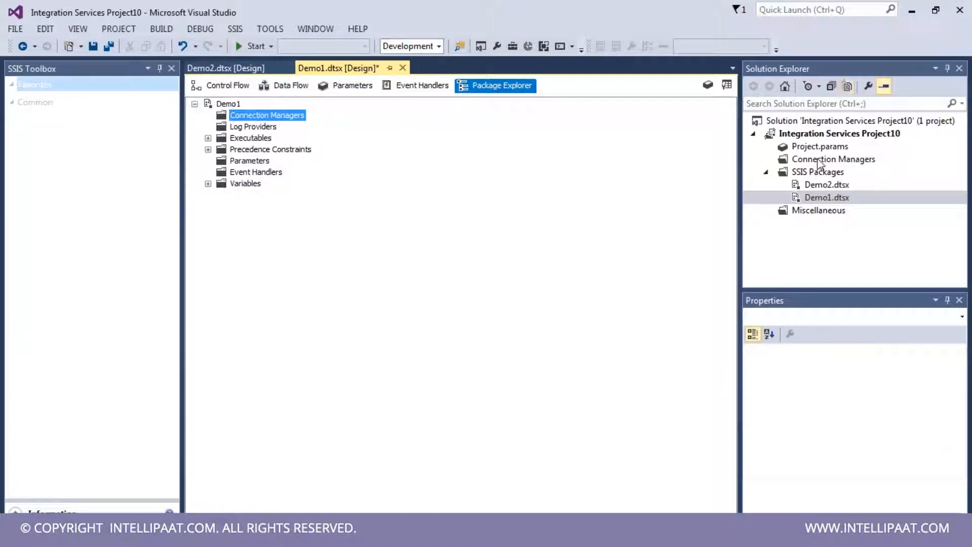
left_click(255, 127)
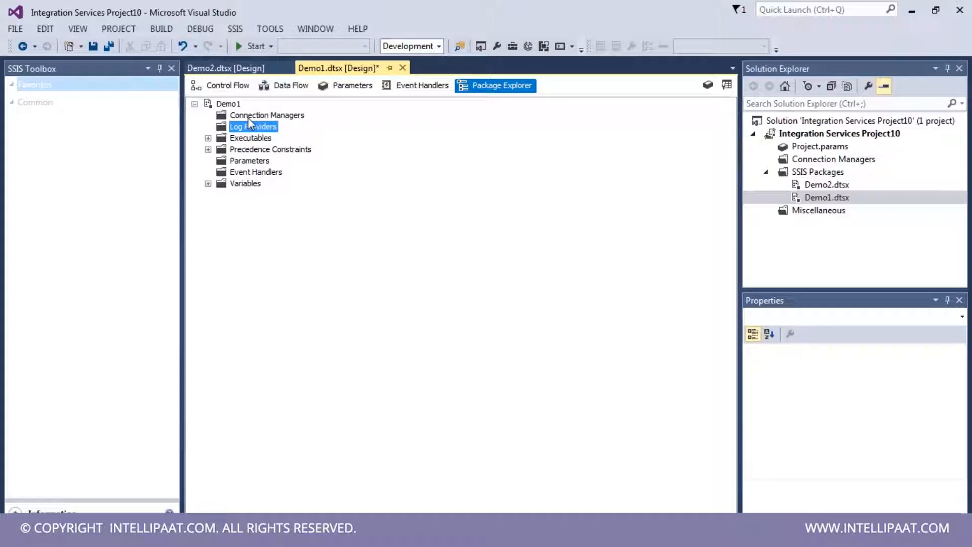
left_click(256, 185)
left_click(256, 173)
left_click(252, 138)
left_click(251, 127)
left_click(250, 117)
left_click(256, 126)
left_click(237, 138)
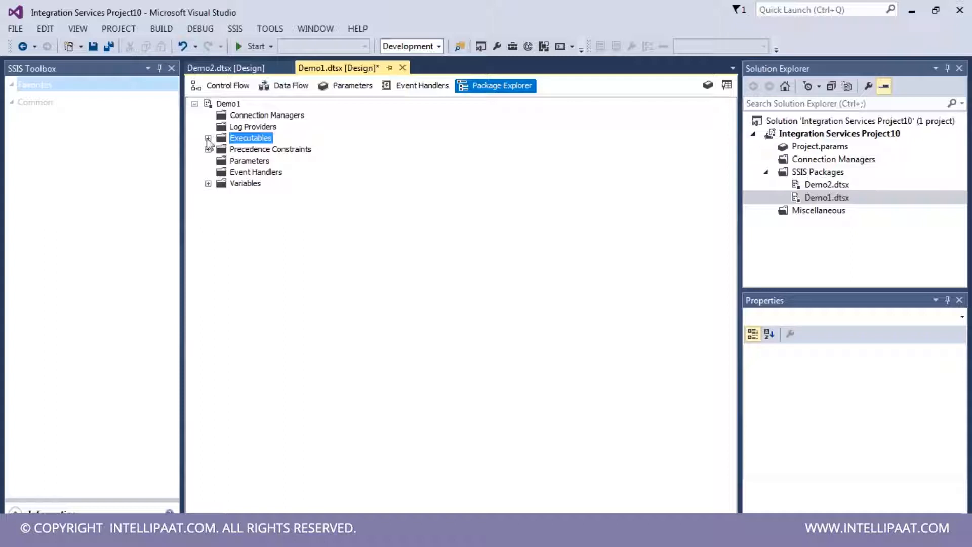
Step: Return to Demo1's control flow and go through its tasks from Execute SQL Task down to DFT_Demo2
left_click(223, 85)
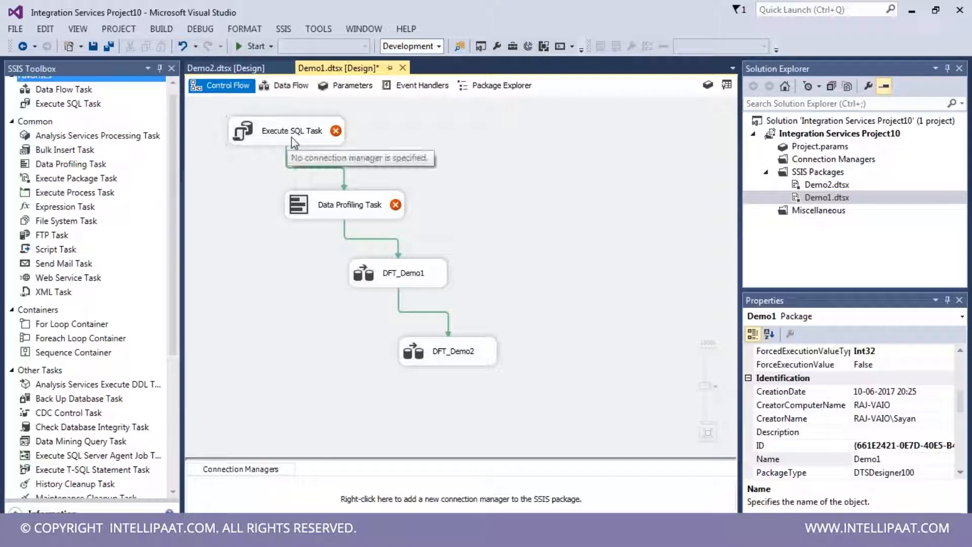
left_click(294, 144)
left_click(329, 200)
left_click(307, 142)
left_click(339, 205)
left_click(401, 298)
left_click(405, 283)
left_click(436, 349)
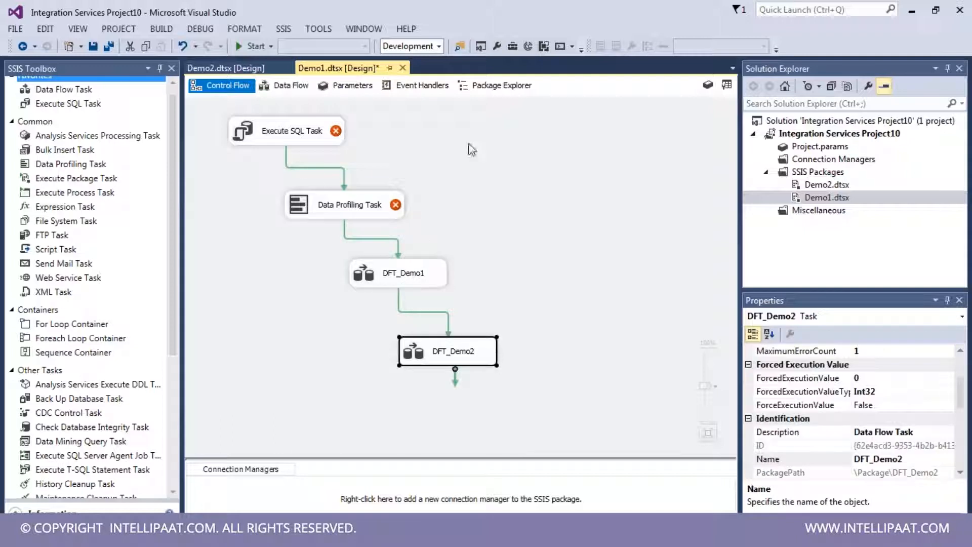
Step: Expand Executables in Demo1's Package Explorer and examine the Data Profiling Task, DFT_Demo1, DFT_Demo2 and Execute SQL Task entries
left_click(496, 85)
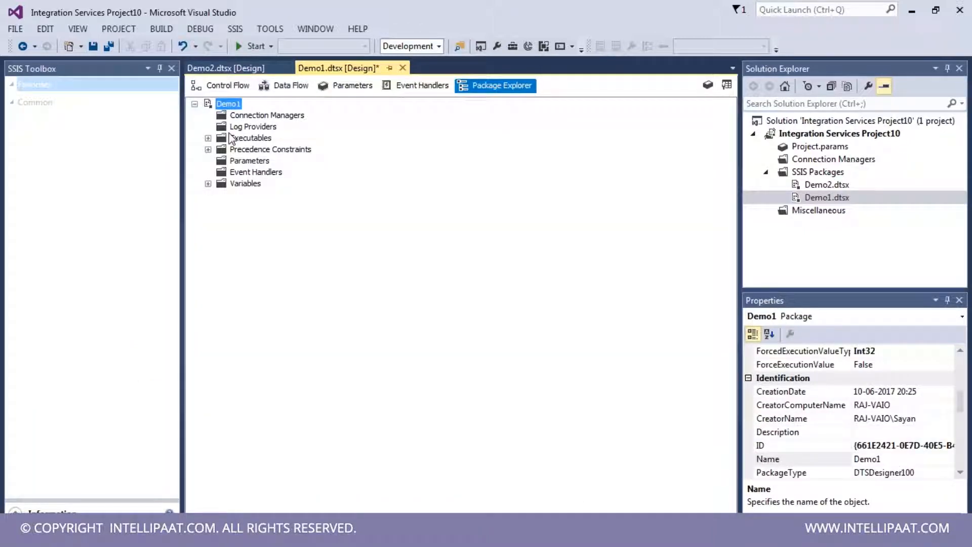
left_click(208, 138)
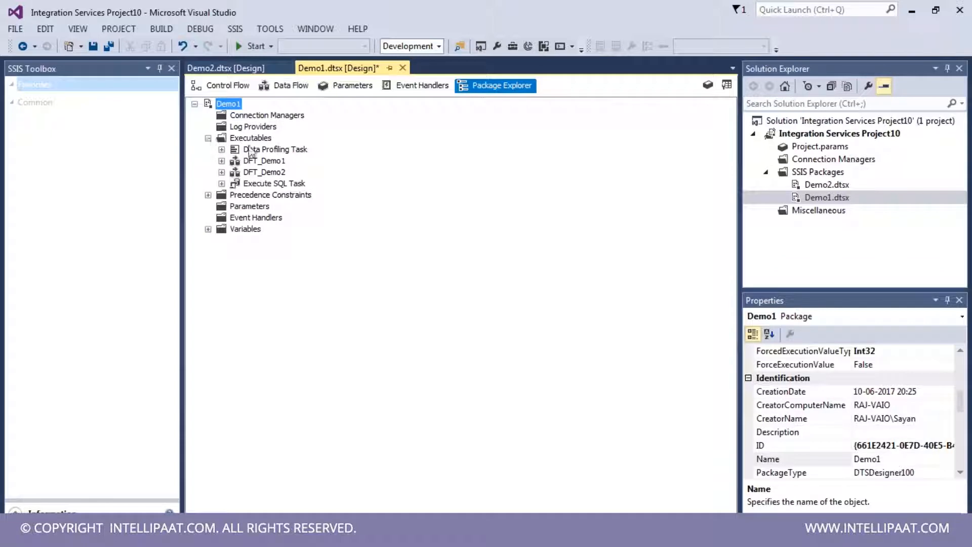
left_click(250, 150)
left_click(260, 161)
left_click(264, 172)
left_click(270, 184)
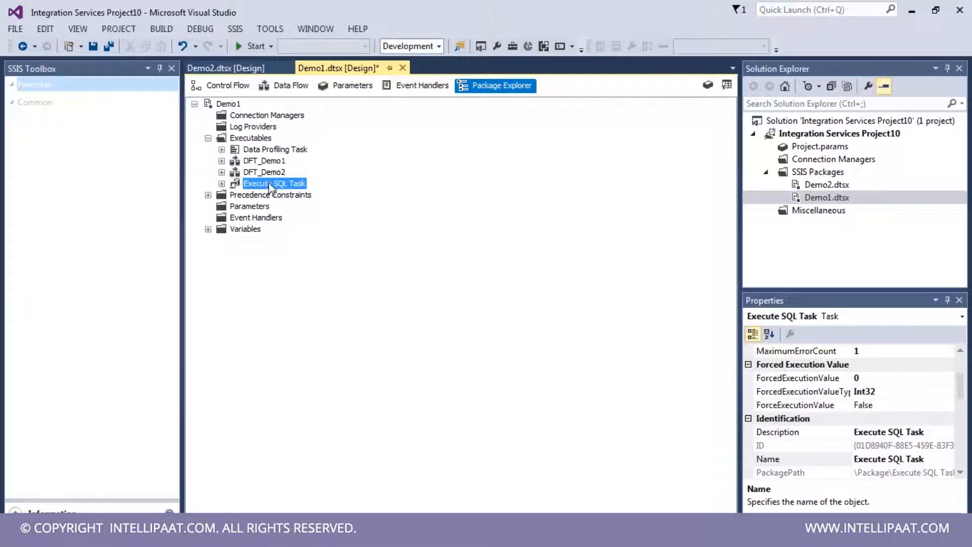
left_click(266, 173)
left_click(265, 161)
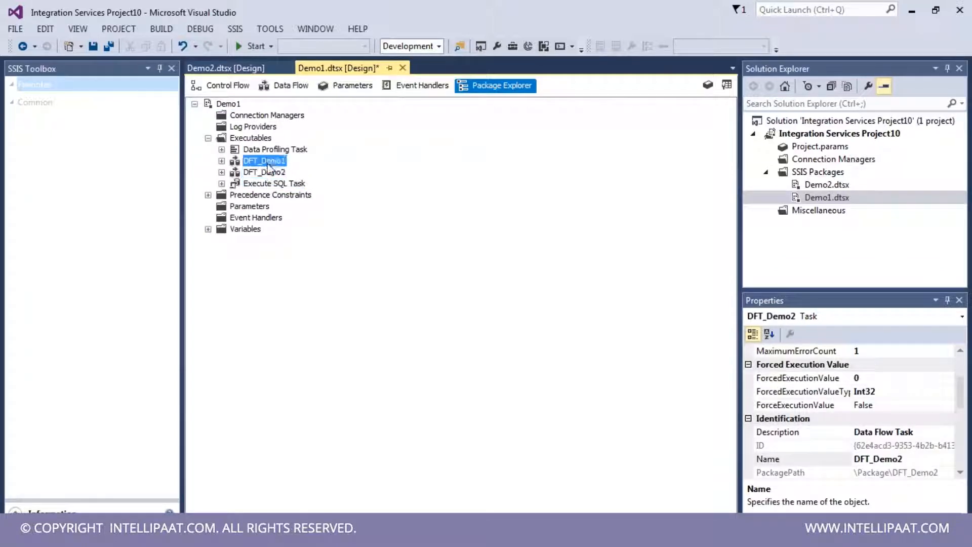
left_click(264, 150)
left_click(264, 161)
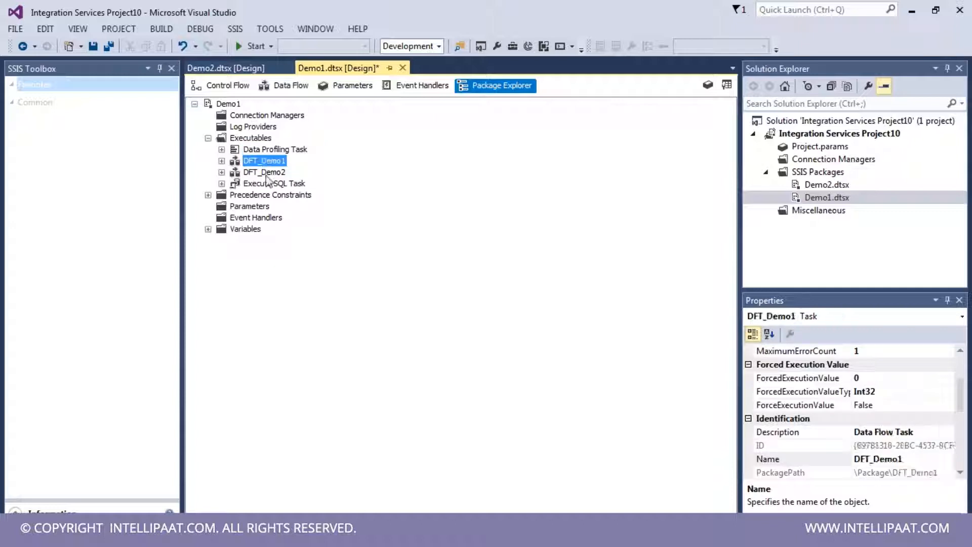
Step: Return to Demo1's control flow and inspect the precedence constraints linking its tasks, ending on the one leaving Execute SQL Task
left_click(223, 85)
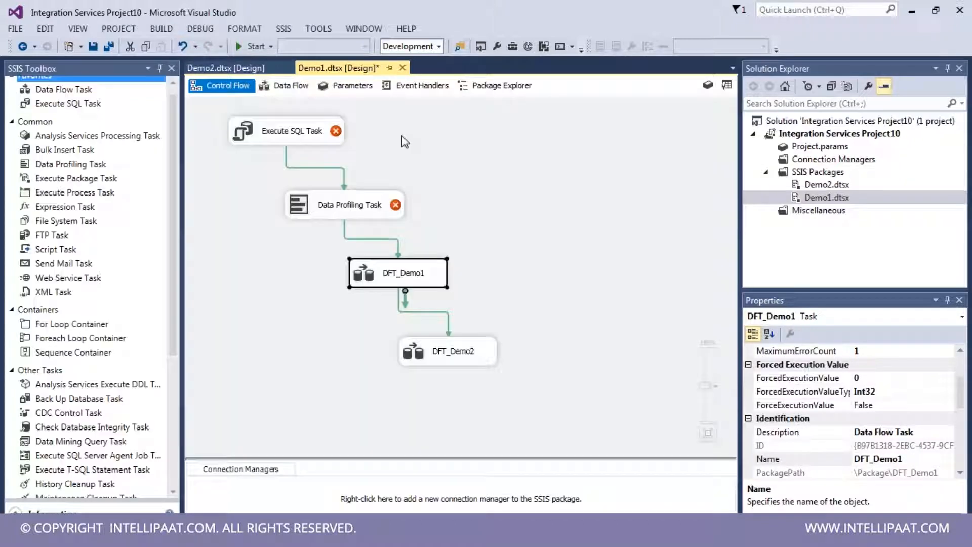
left_click(319, 168)
left_click(365, 239)
left_click(411, 312)
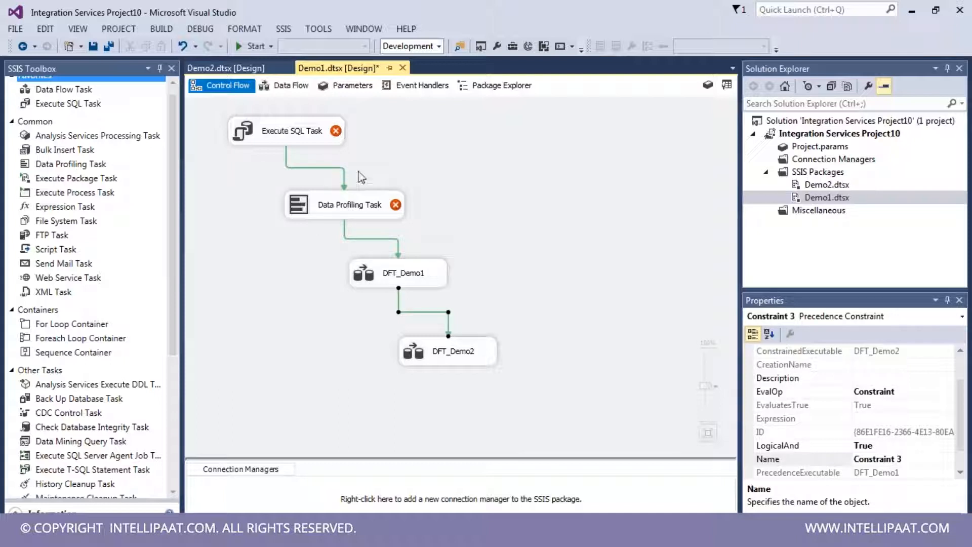
left_click(315, 168)
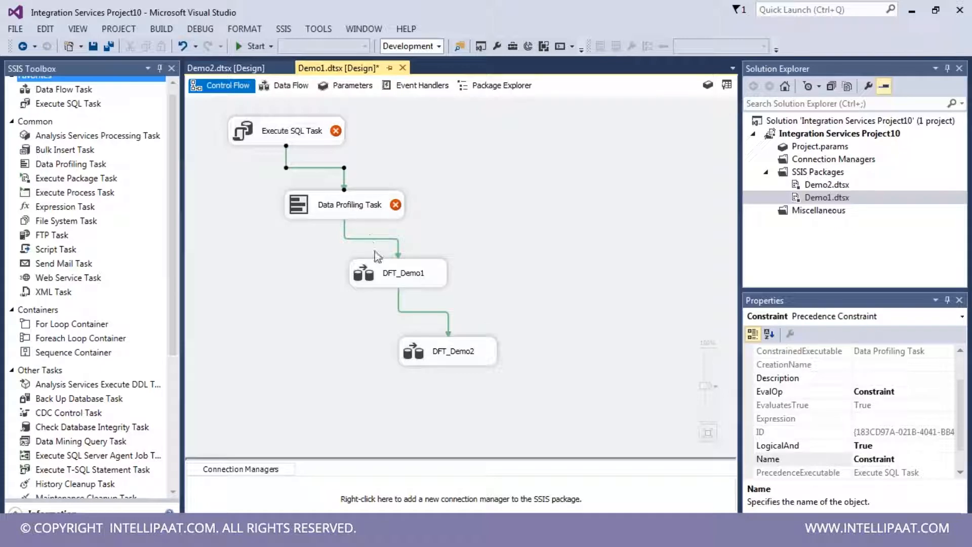
Step: Expand Precedence Constraints in Demo1's Package Explorer and examine the Constraint, Constraint 3 and Constraint 1 entries
left_click(496, 85)
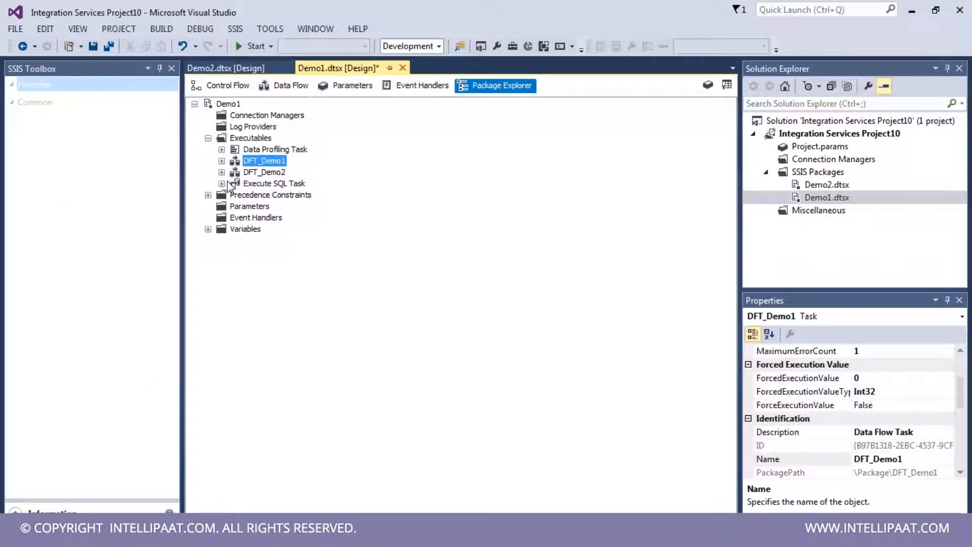
left_click(208, 196)
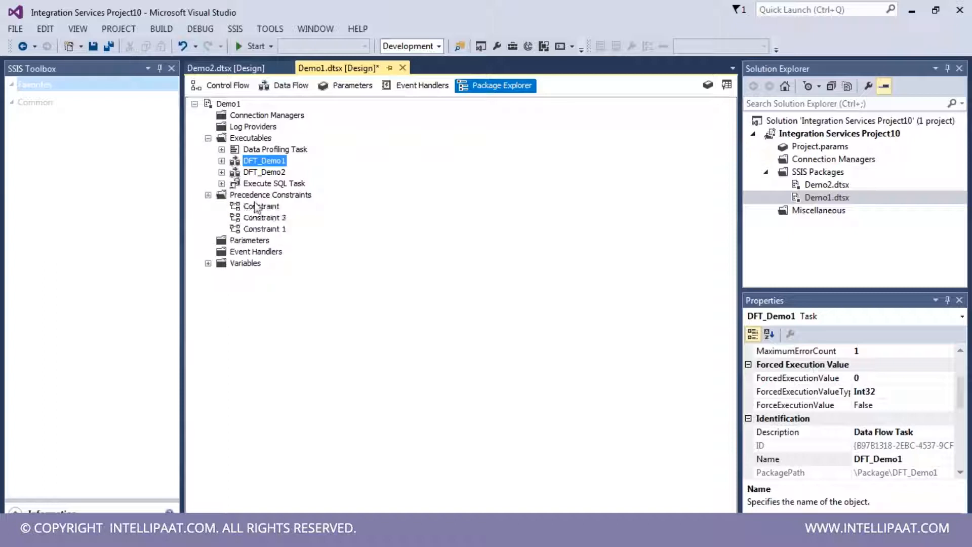
left_click(260, 206)
left_click(261, 217)
left_click(271, 226)
left_click(269, 218)
left_click(271, 229)
left_click(273, 207)
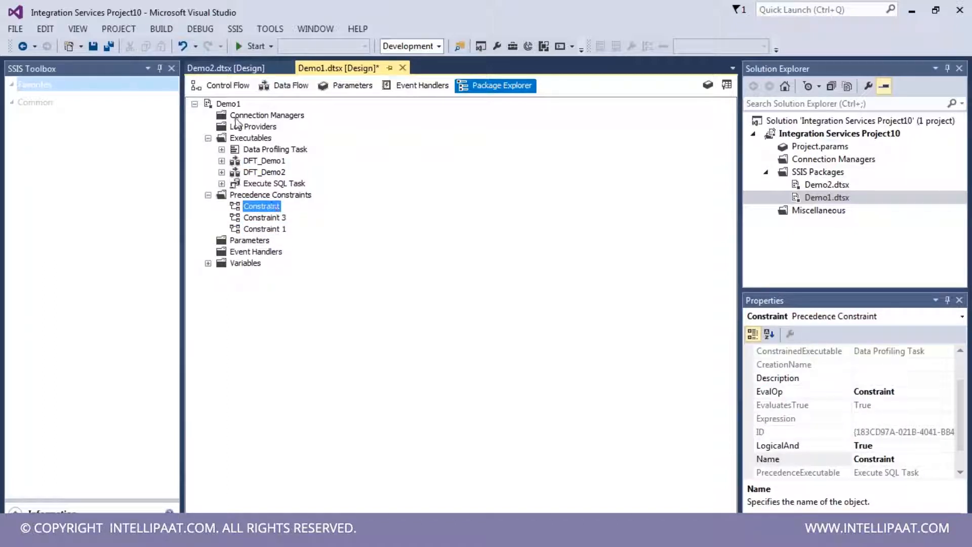
Step: Inspect the properties of the three precedence constraints in the control flow and collapse the Precedence Constraints folder in Package Explorer
left_click(221, 85)
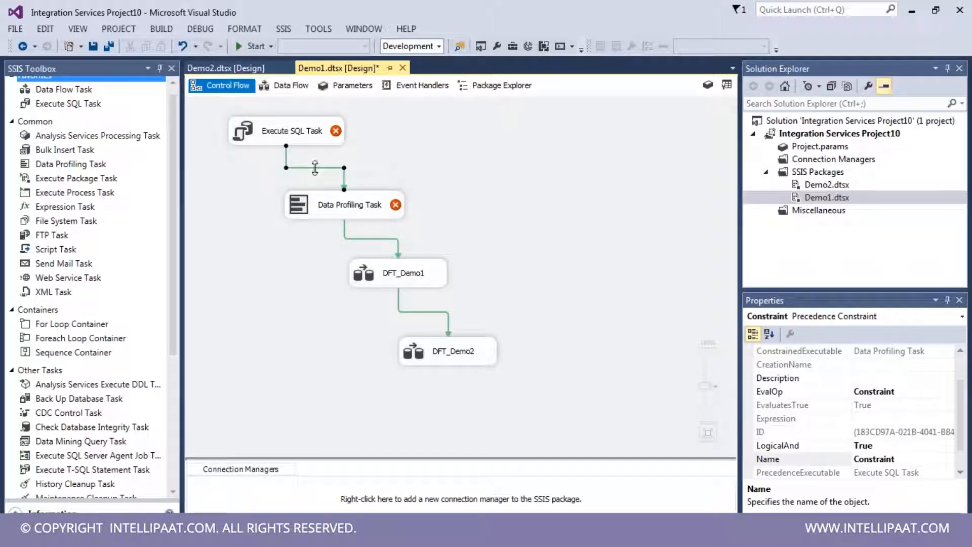
scroll(917, 404, "up", 1)
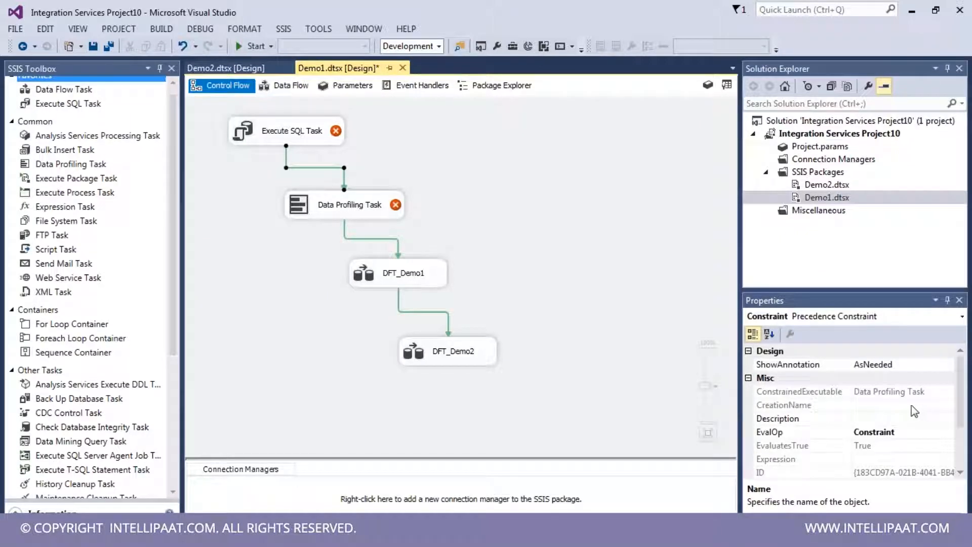
scroll(863, 407, "down", 2)
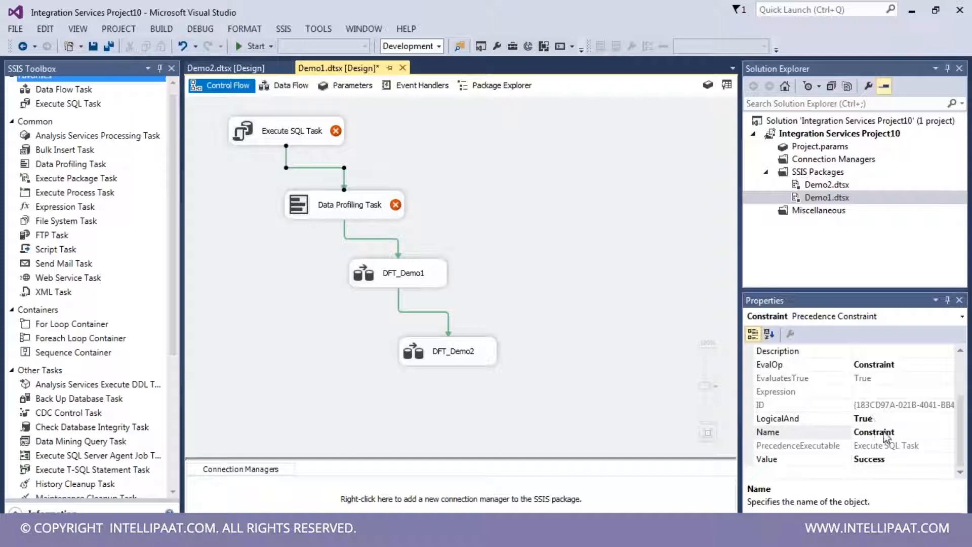
left_click(379, 239)
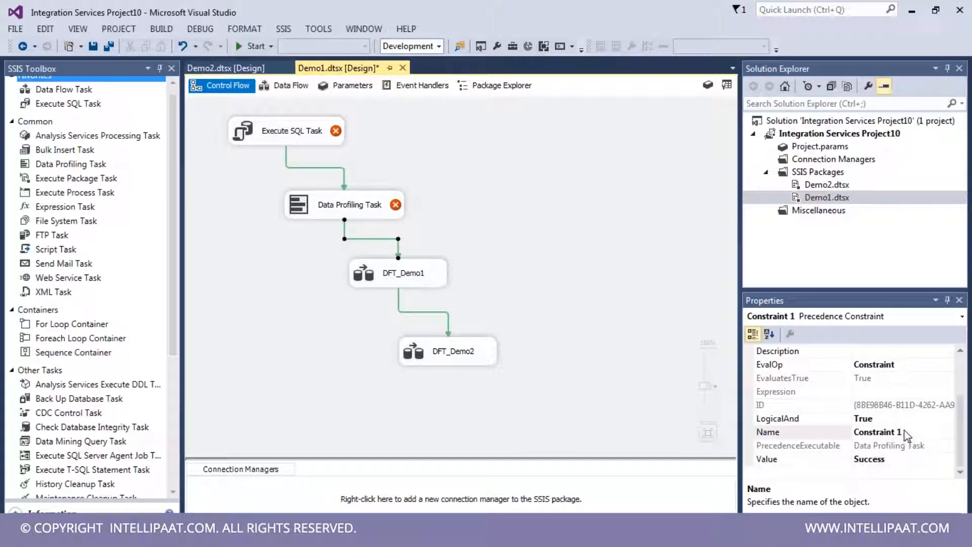
left_click(428, 313)
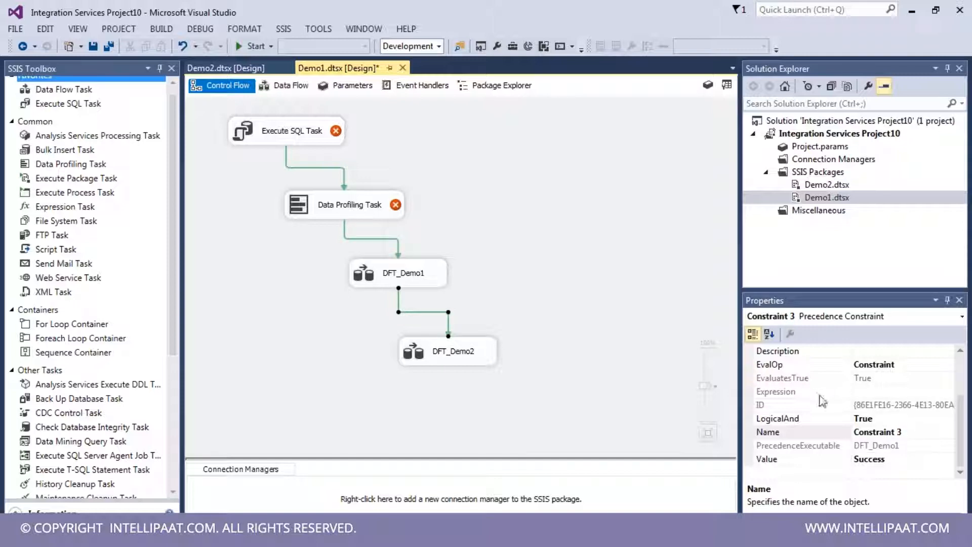
left_click(887, 432)
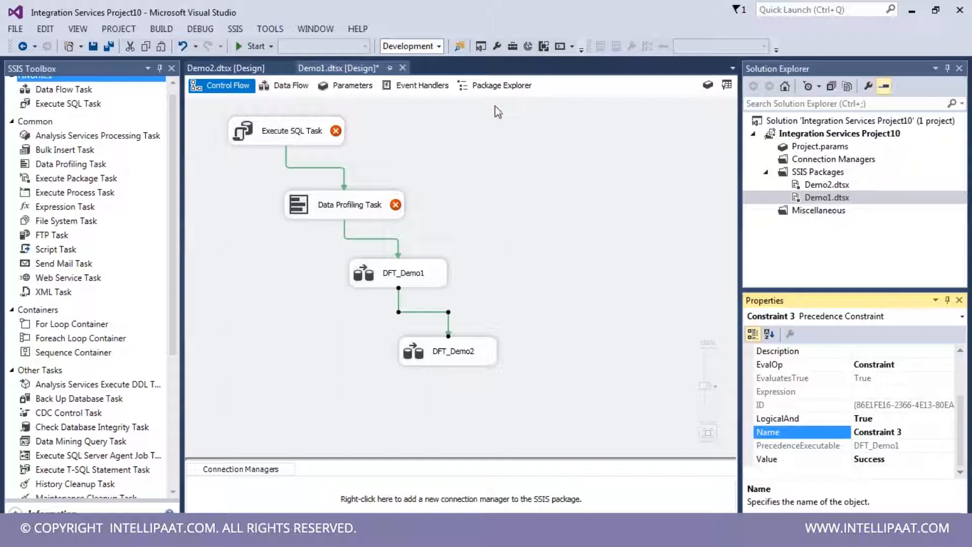
left_click(499, 85)
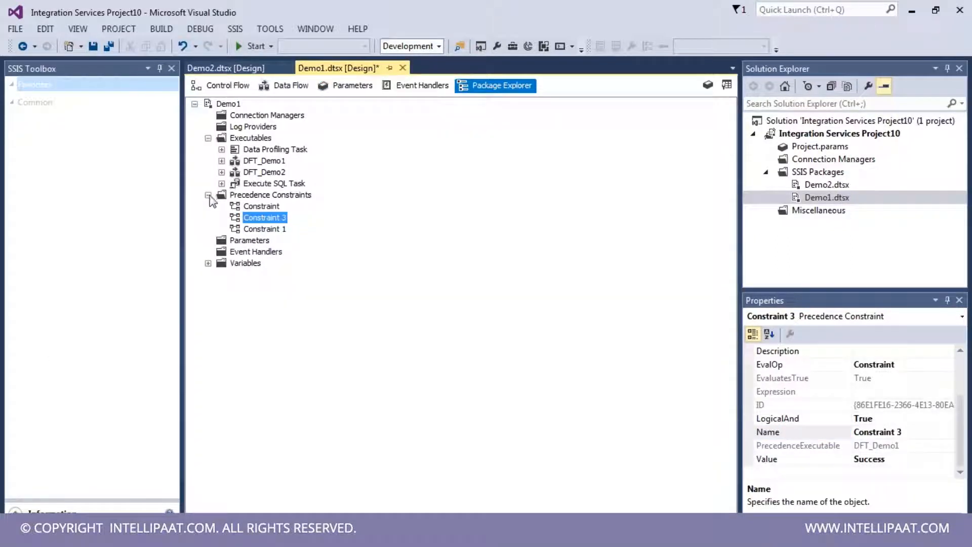
left_click(207, 194)
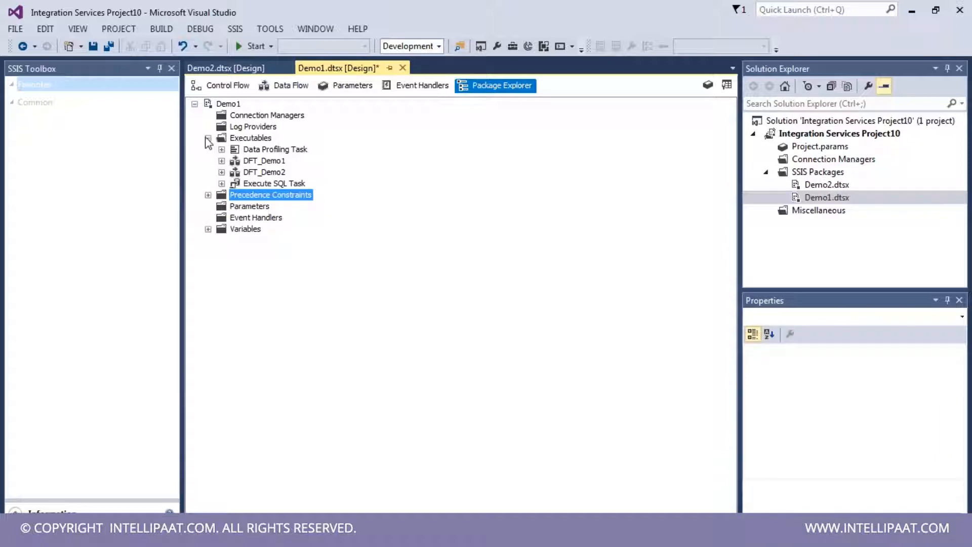
Step: Open DFT_Demo1's data flow from the control flow and connect the Conditional Split output to Data Conversion
left_click(244, 93)
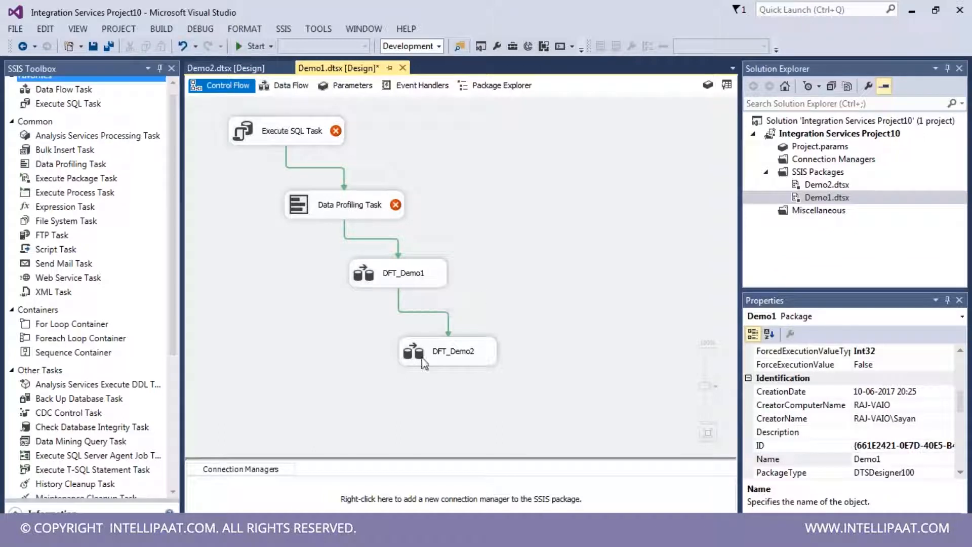
left_click(412, 285)
double_click(412, 285)
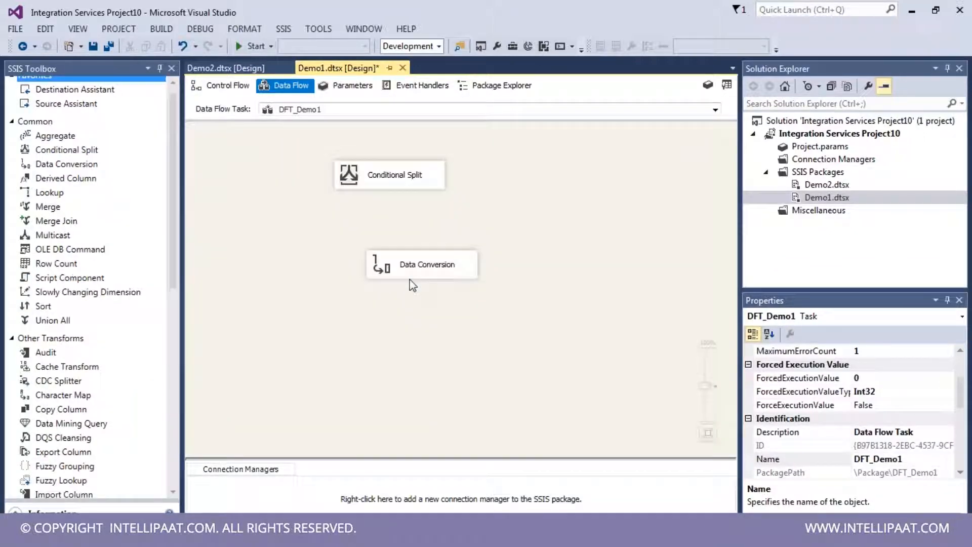
left_click(414, 189)
left_click_drag(399, 212, 421, 260)
left_click(453, 215)
Step: Rename the Conditional Split component as CS_Demo1
left_click(405, 176)
left_click(405, 176)
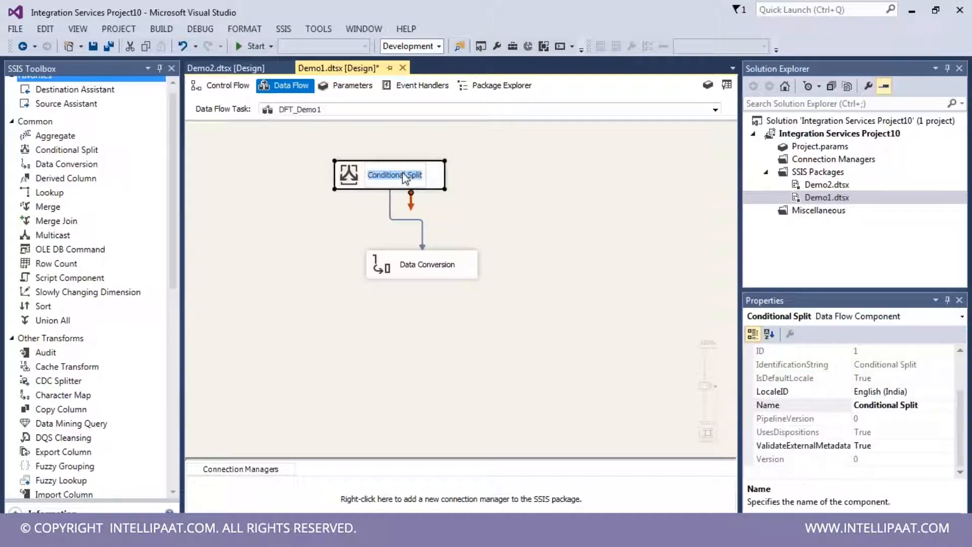
type("c")
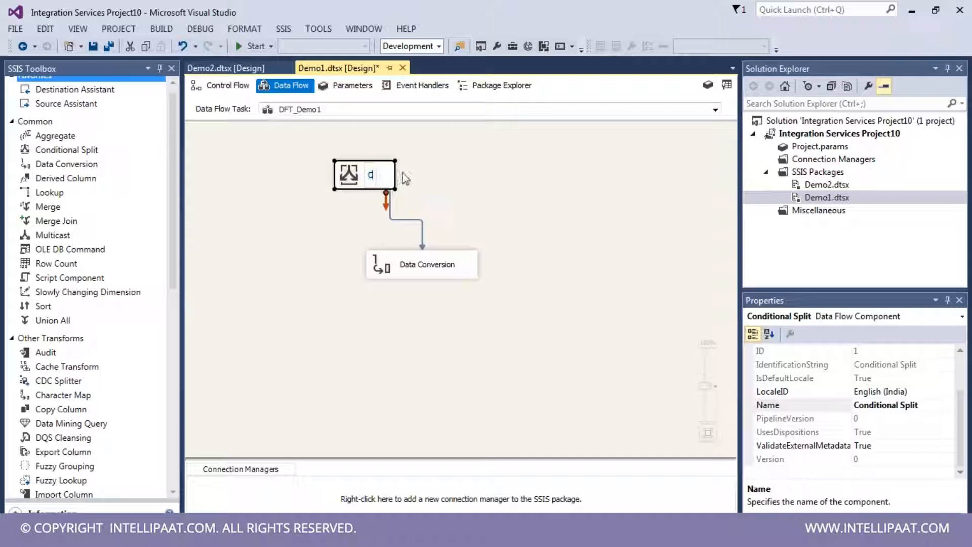
type("s")
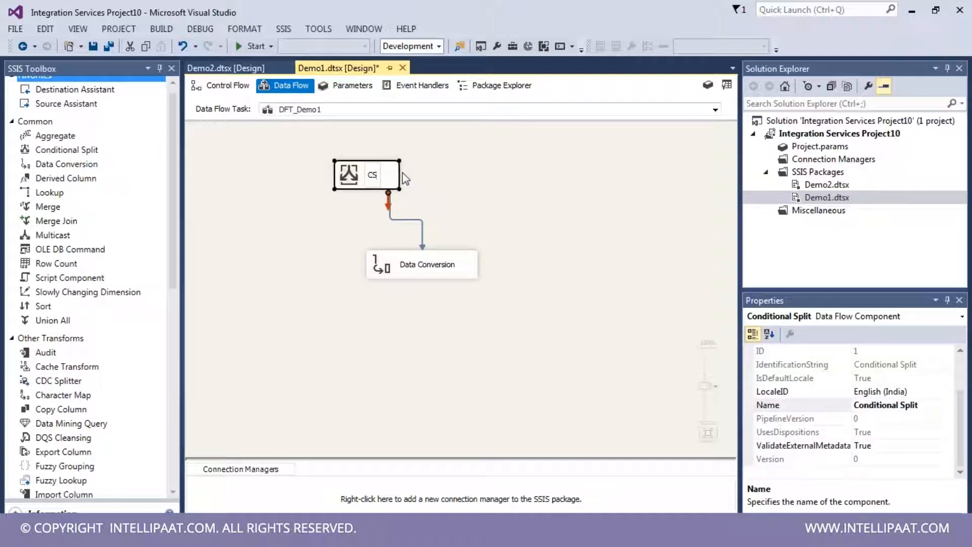
type("_")
key("Return")
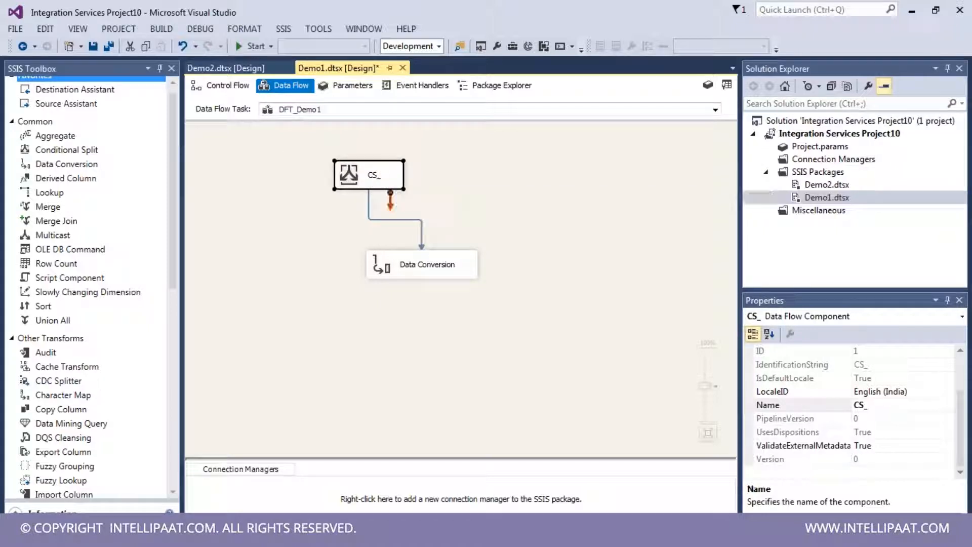
left_click(490, 200)
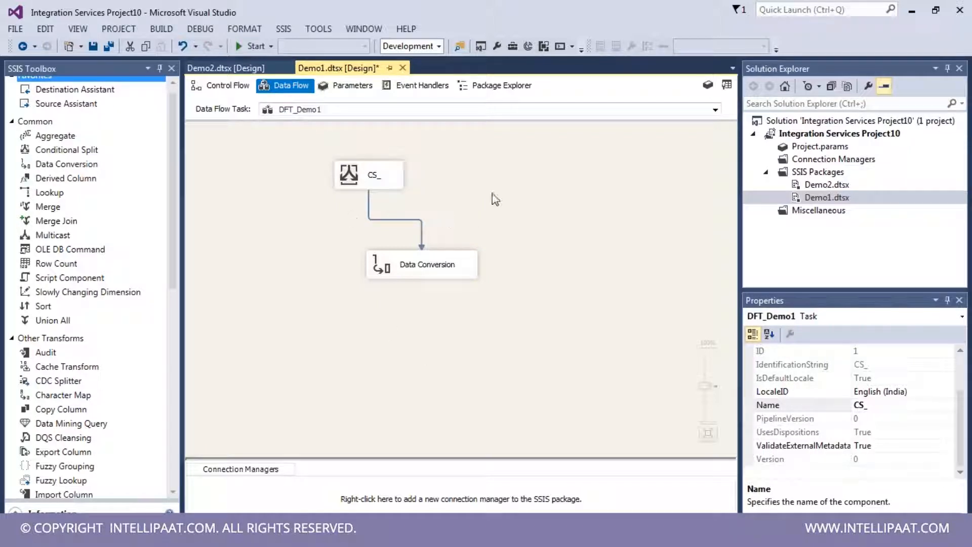
left_click(382, 175)
left_click(380, 175)
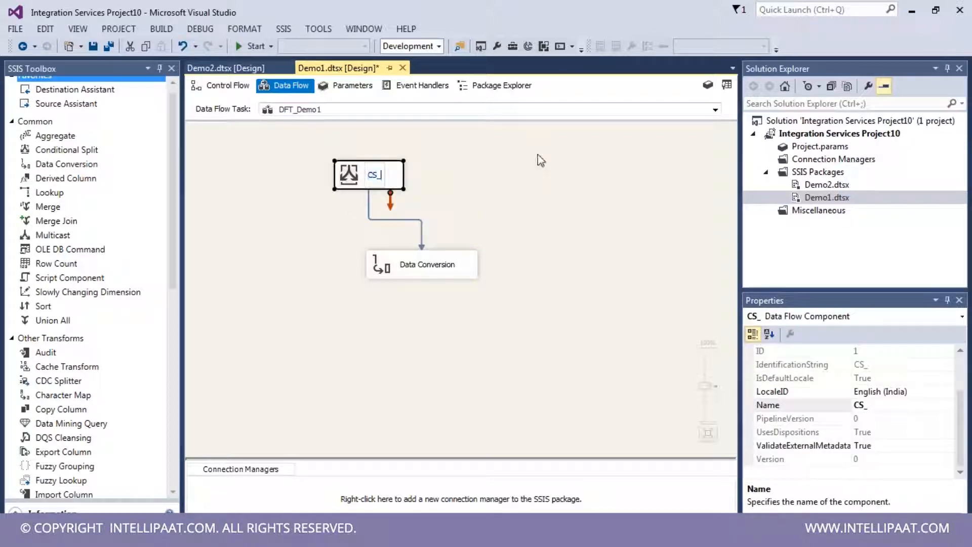
type("Demo1")
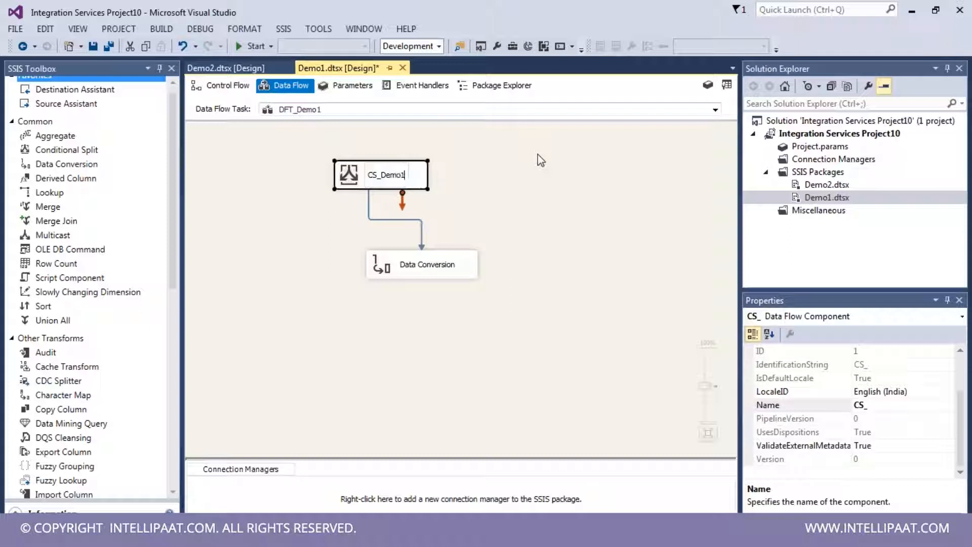
key("Return")
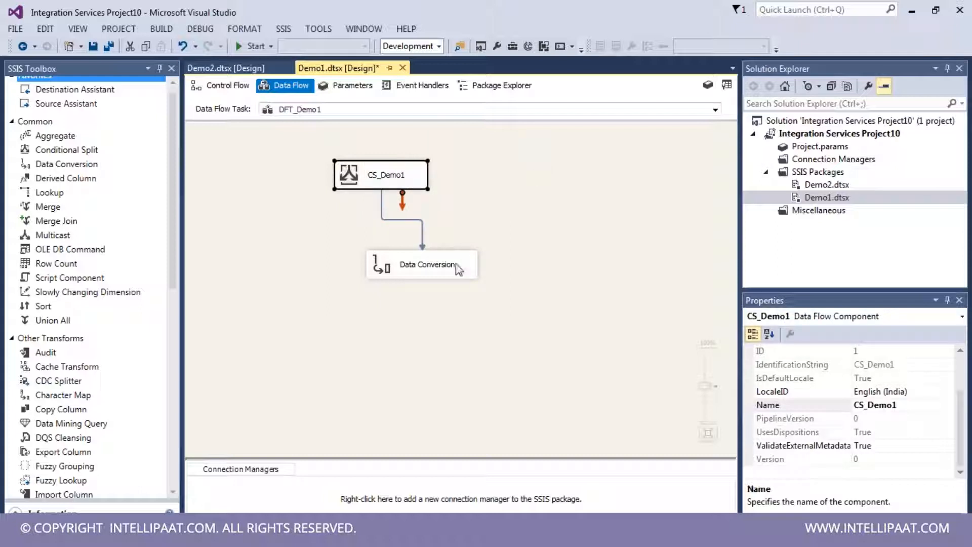
Step: Rename the Data Conversion component as DCDemo1
left_click(450, 268)
left_click(450, 266)
type("D")
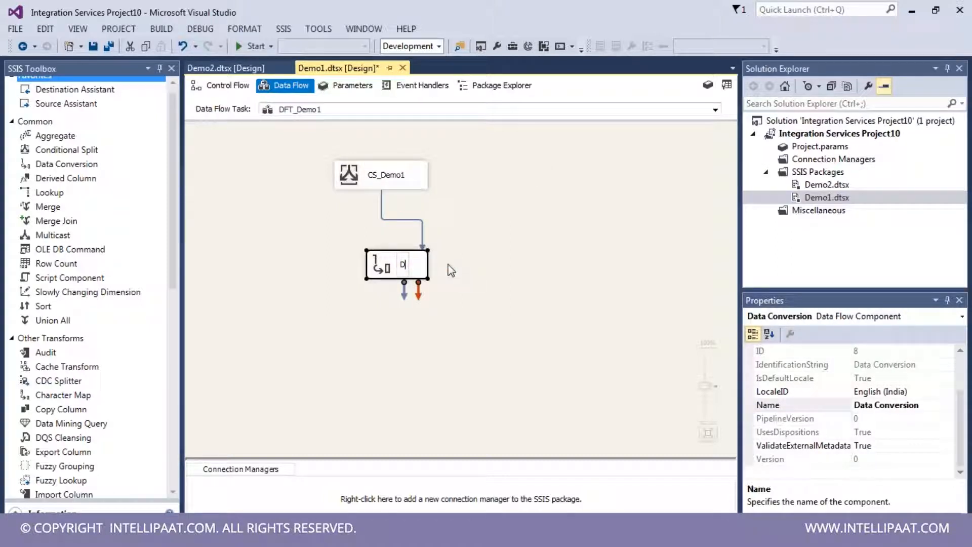
type("CdE")
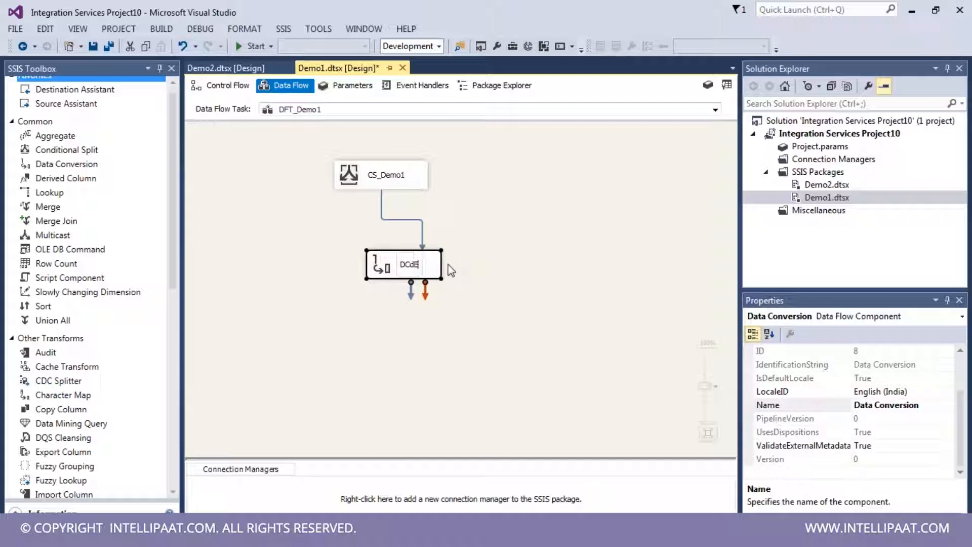
type("mo1")
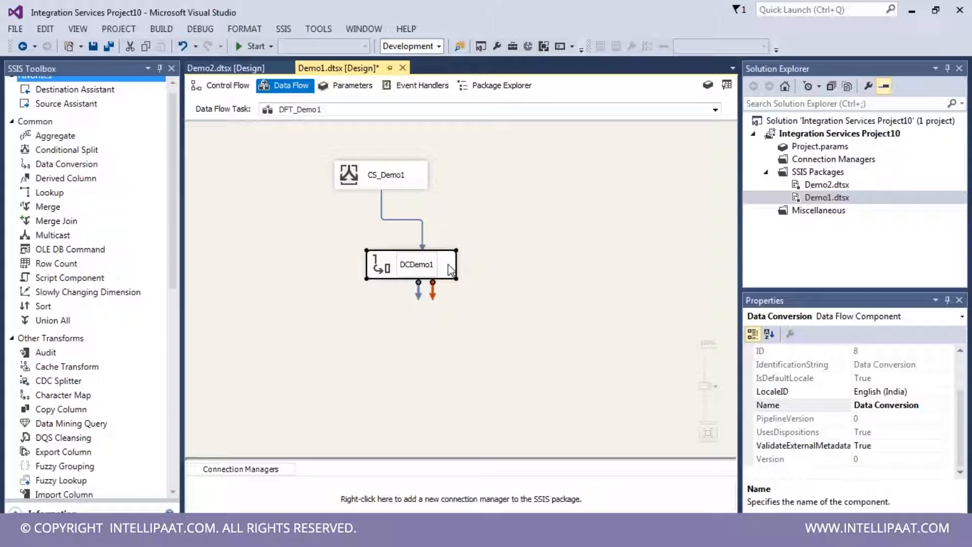
left_click(480, 169)
Step: Reopen DFT_Demo1 from the control flow to review its components, and switch the data flow view to DFT_Demo2
left_click(223, 85)
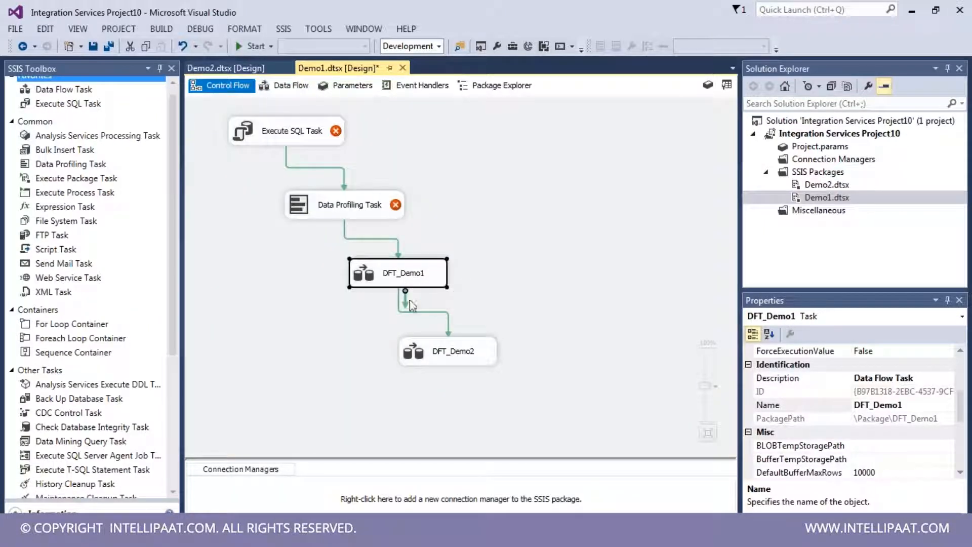
double_click(410, 277)
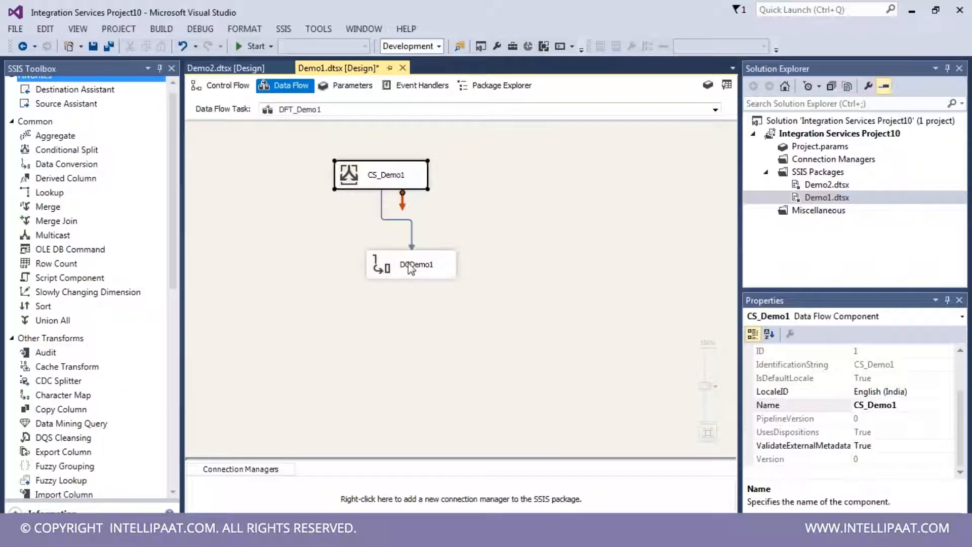
left_click(408, 262)
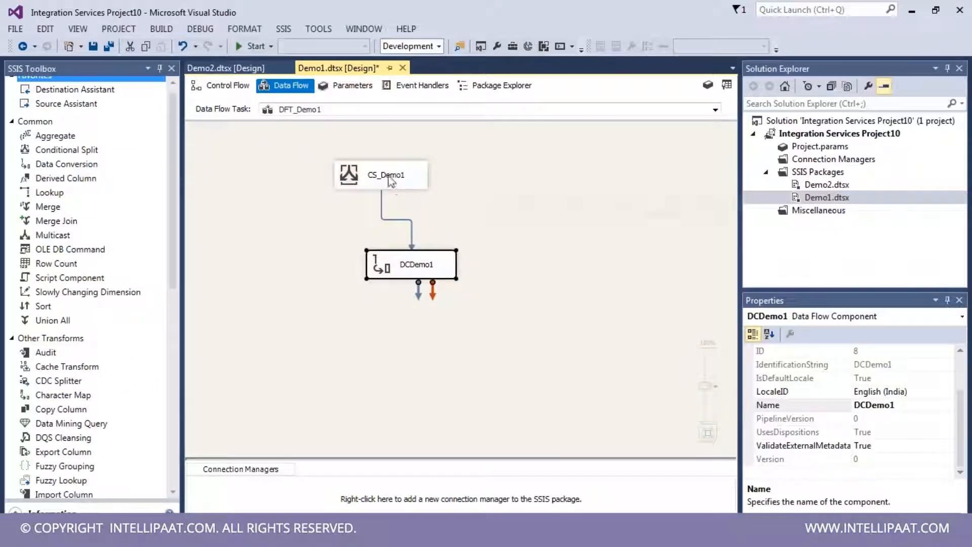
left_click(349, 111)
left_click(317, 131)
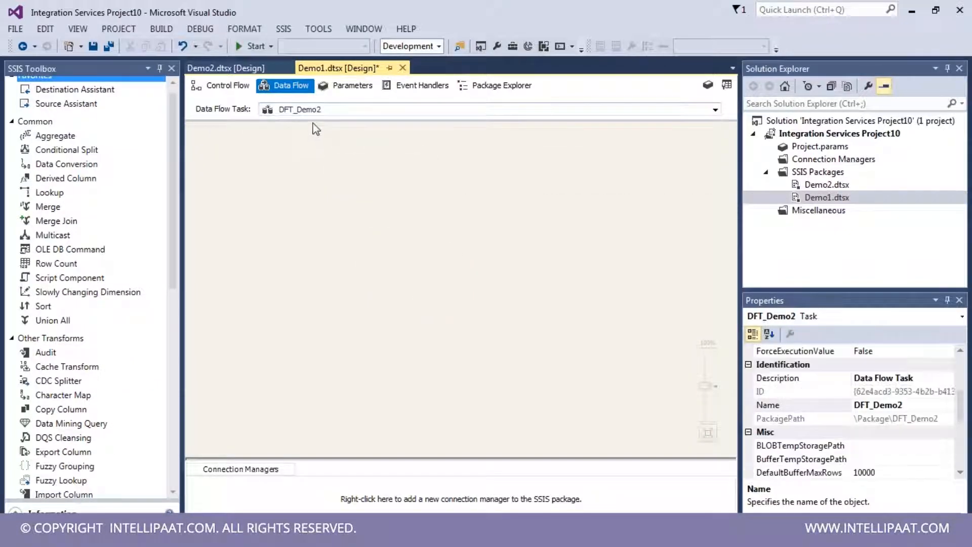
Step: Expand DFT_Demo2 in Demo1's Package Explorer and examine its Components, Event Handlers and Variables folders
left_click(228, 86)
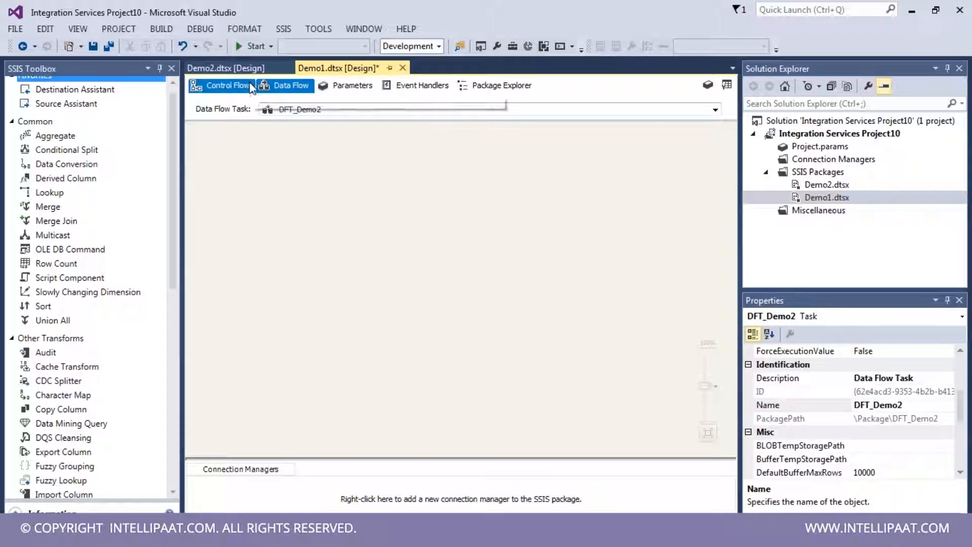
left_click(507, 91)
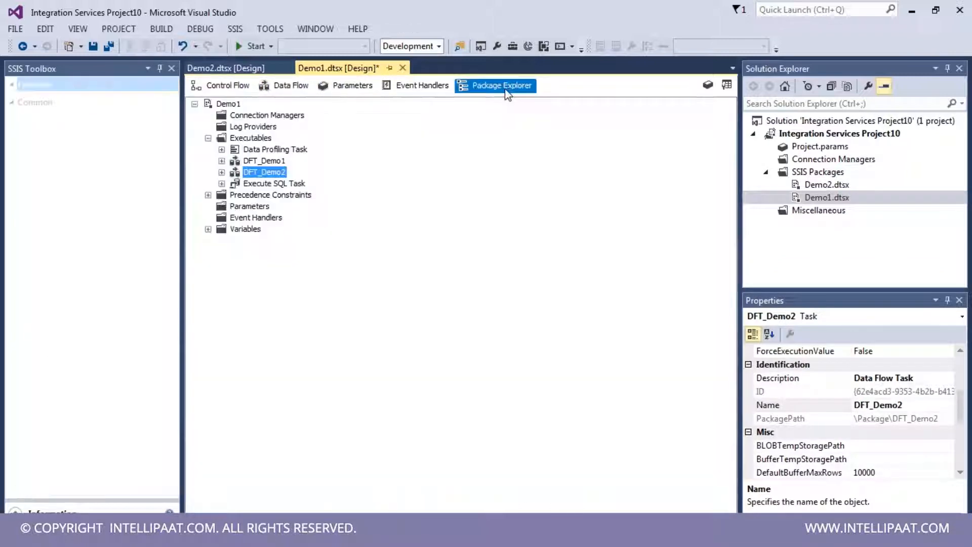
left_click(221, 172)
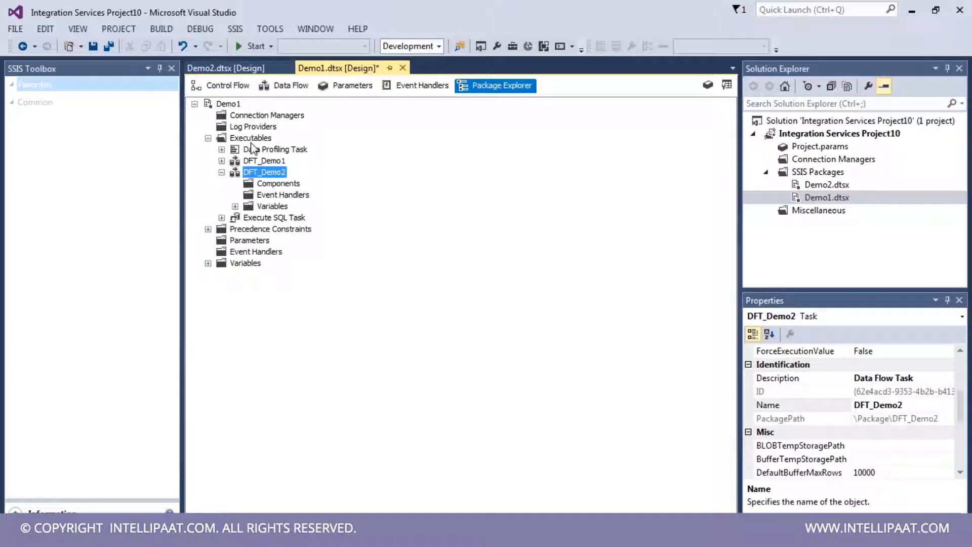
left_click(279, 186)
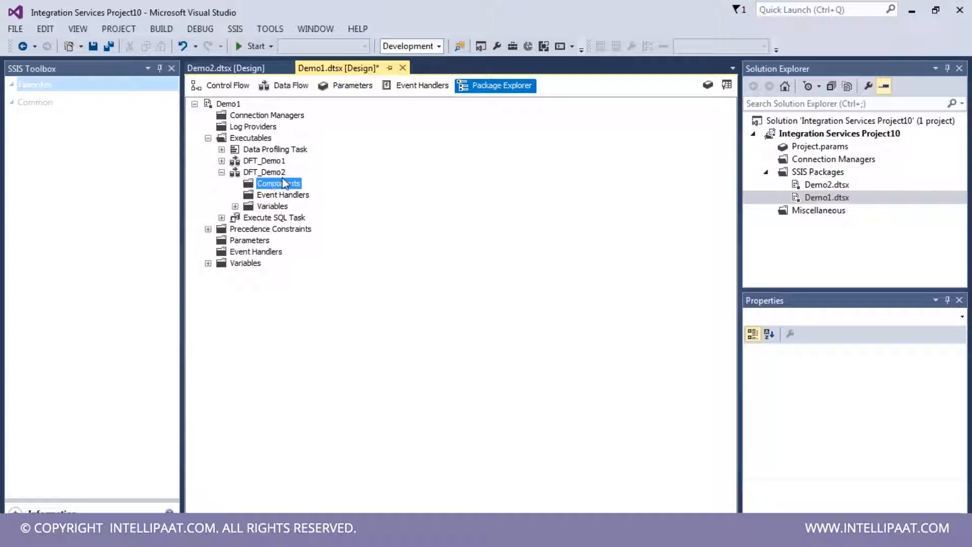
left_click(291, 196)
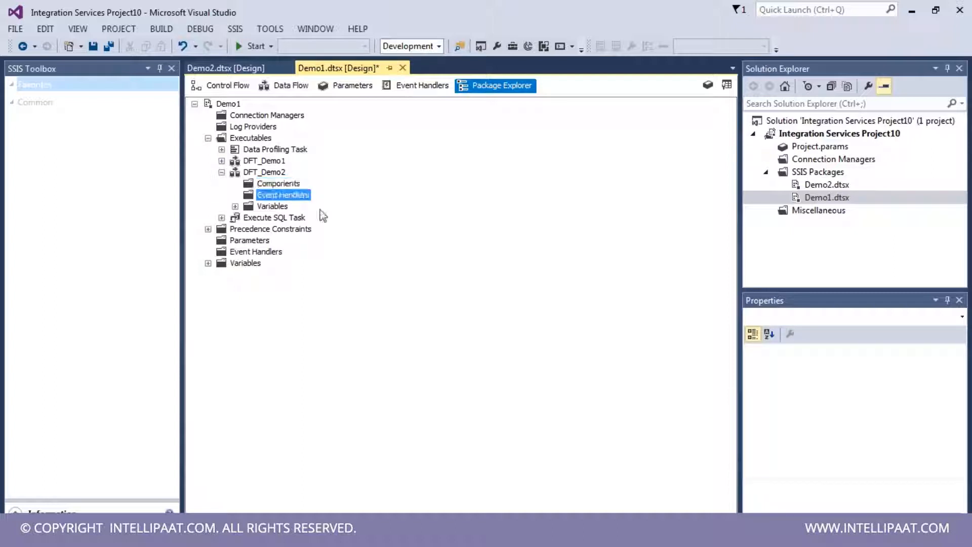
left_click(236, 207)
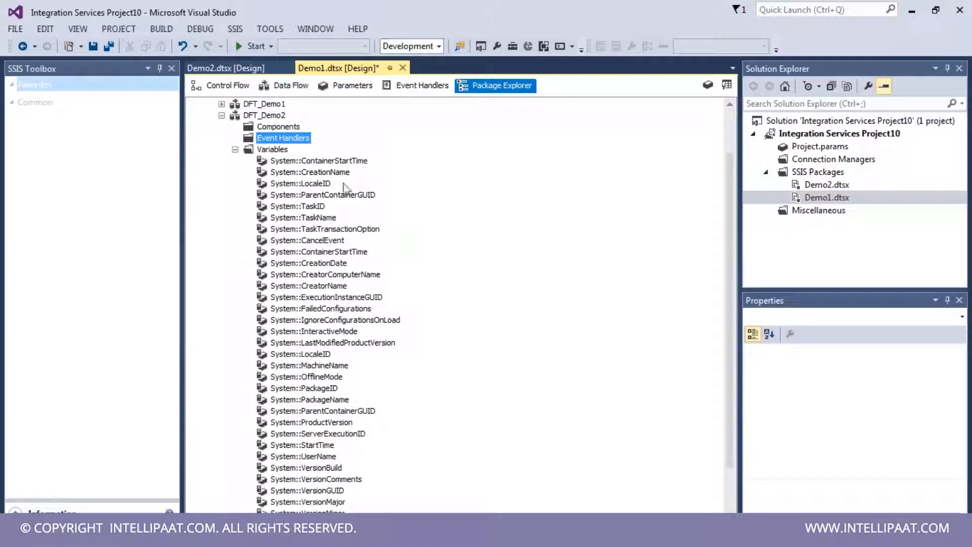
scroll(319, 291, "down", 2)
scroll(319, 291, "up", 2)
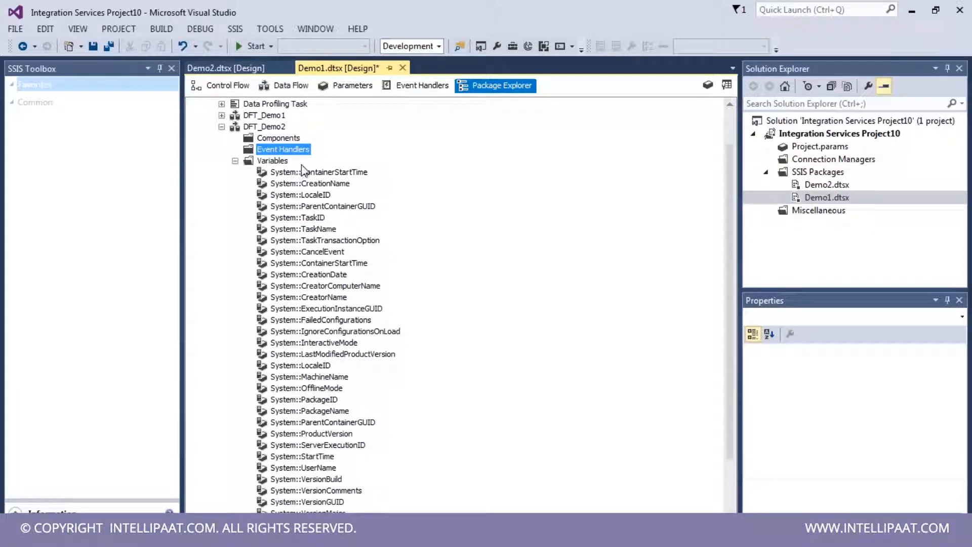
Step: Examine the system variables of DFT_Demo2, including CreationName, InteractiveMode and ParentContainerGUID, and collapse the DFT_Demo2 branch
left_click(314, 186)
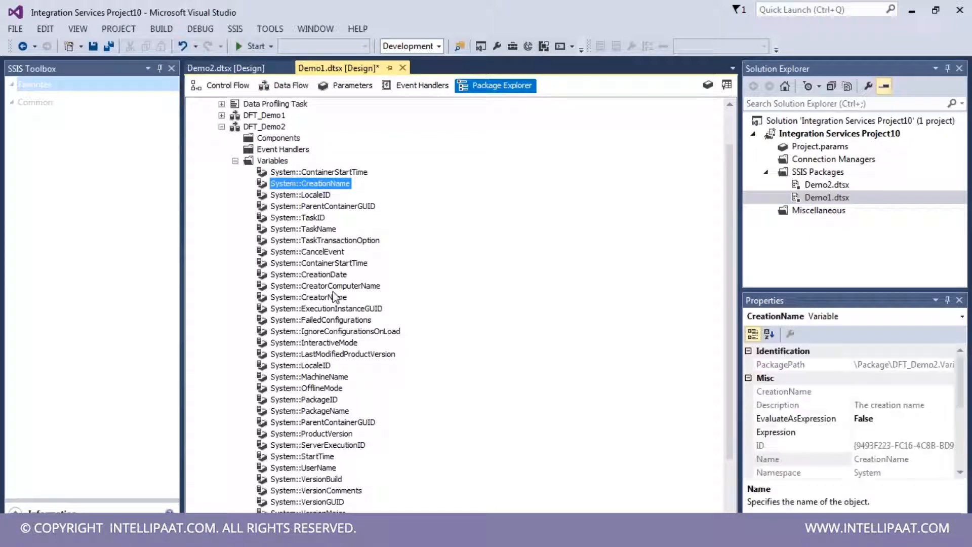
scroll(336, 299, "down", 2)
left_click(326, 276)
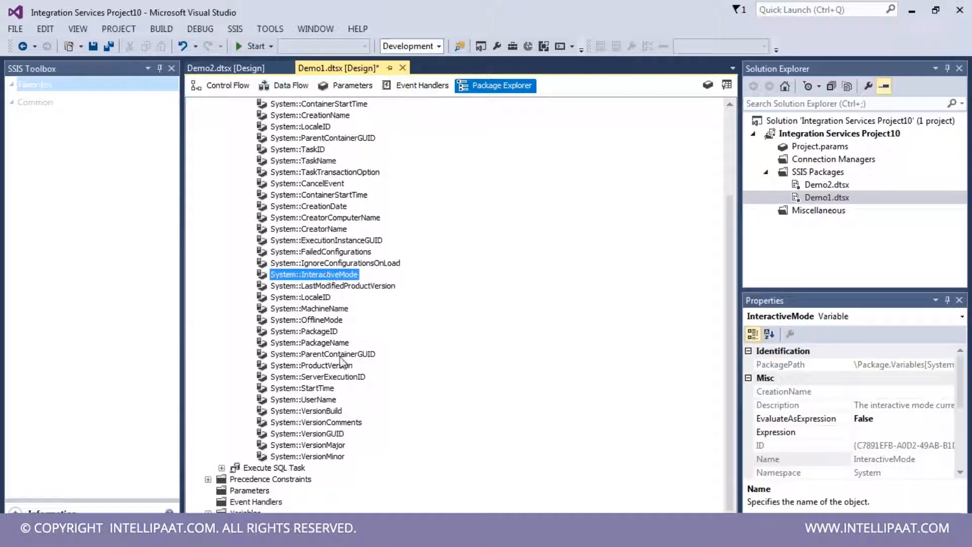
scroll(342, 360, "up", 4)
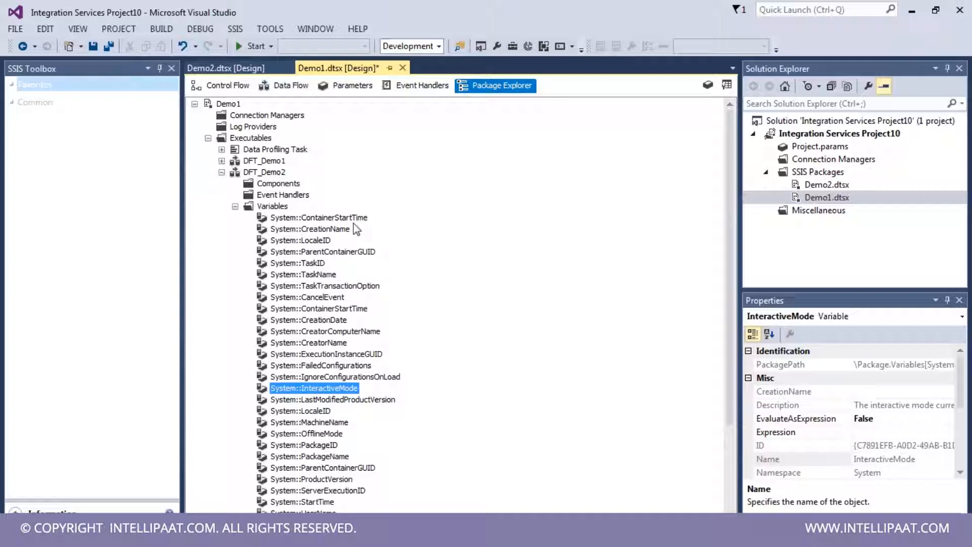
left_click(299, 228)
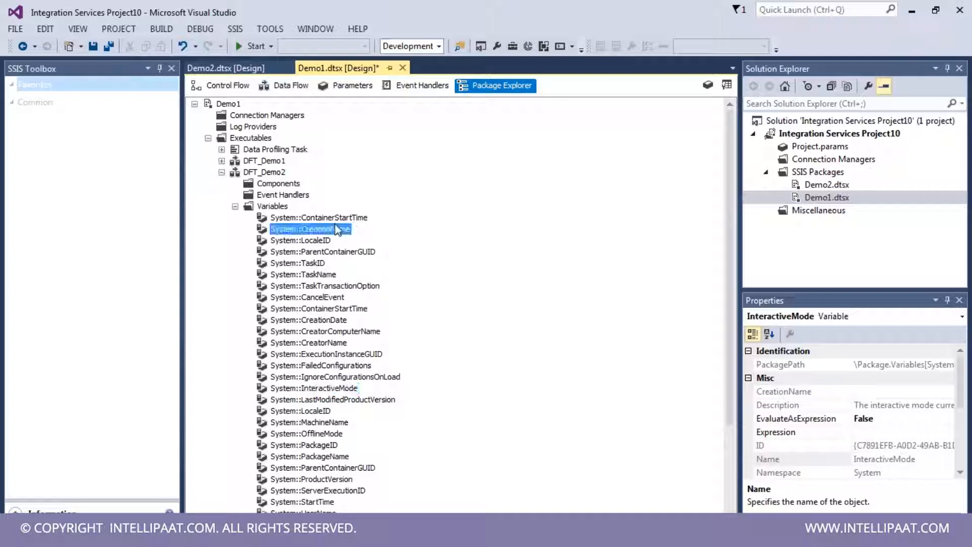
left_click(298, 252)
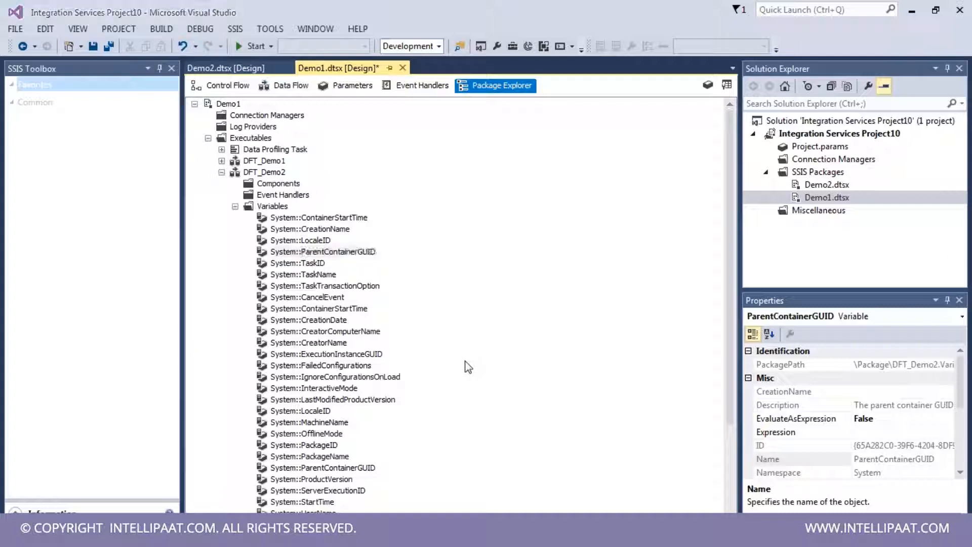
left_click(235, 206)
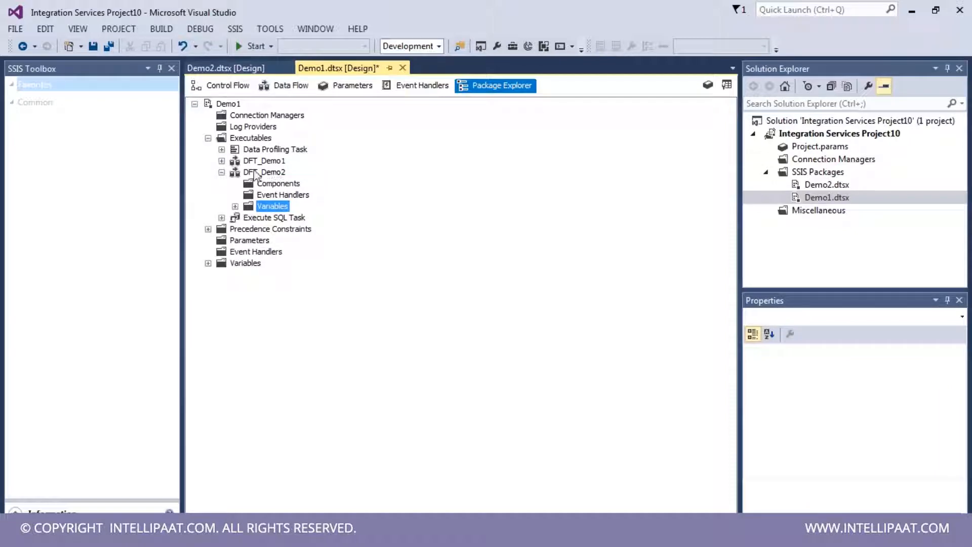
left_click(269, 185)
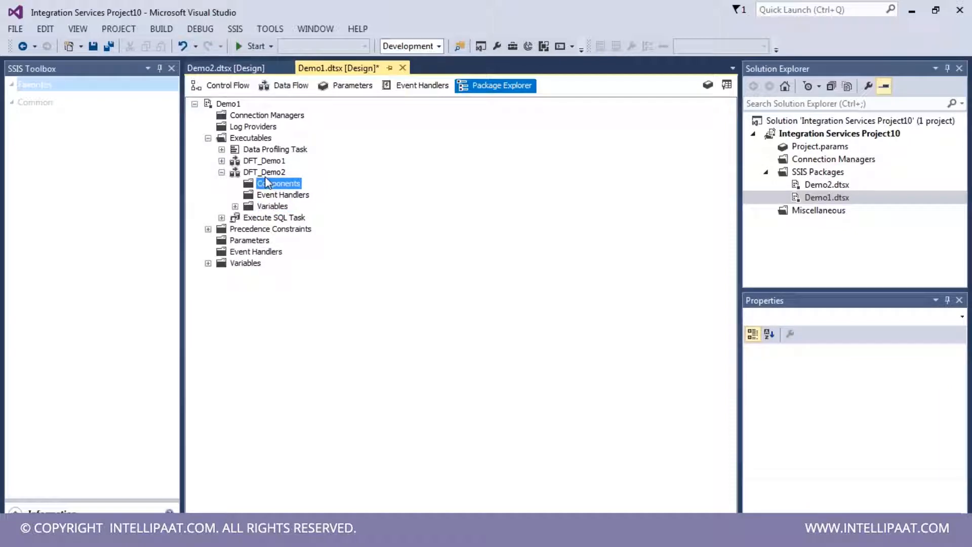
left_click(221, 172)
Step: Expand DFT_Demo1 and its Components folder to review the DCDemo1 and CS_Demo1 components
left_click(222, 161)
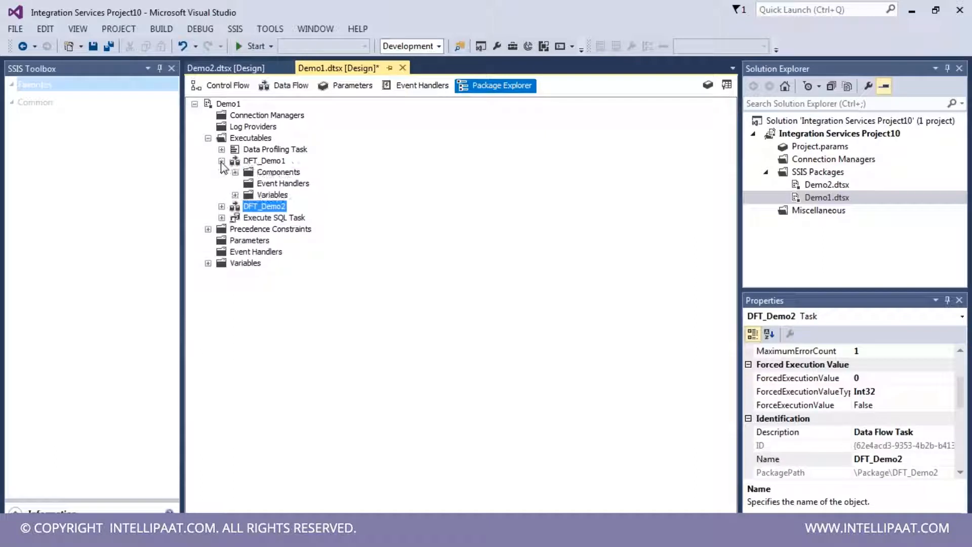
left_click(267, 174)
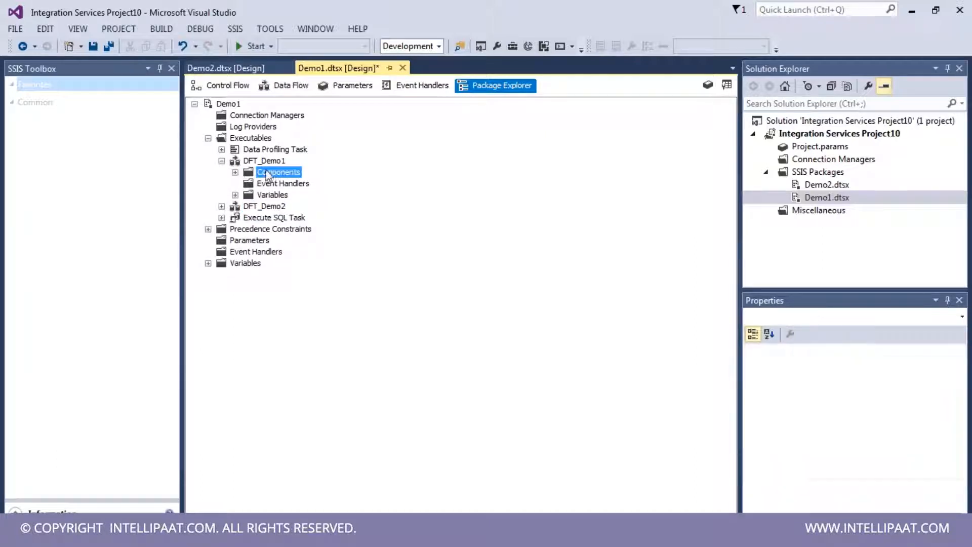
left_click(235, 173)
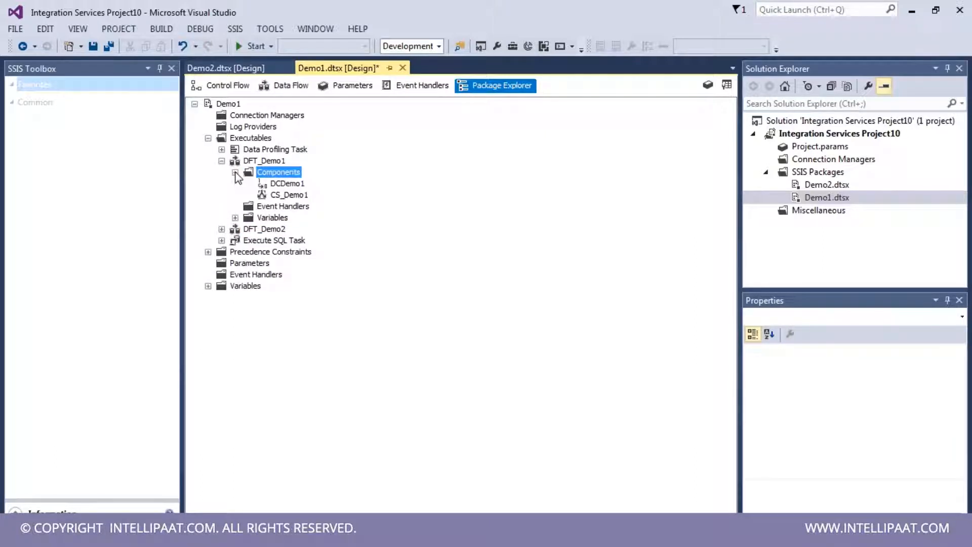
left_click(296, 186)
left_click(300, 196)
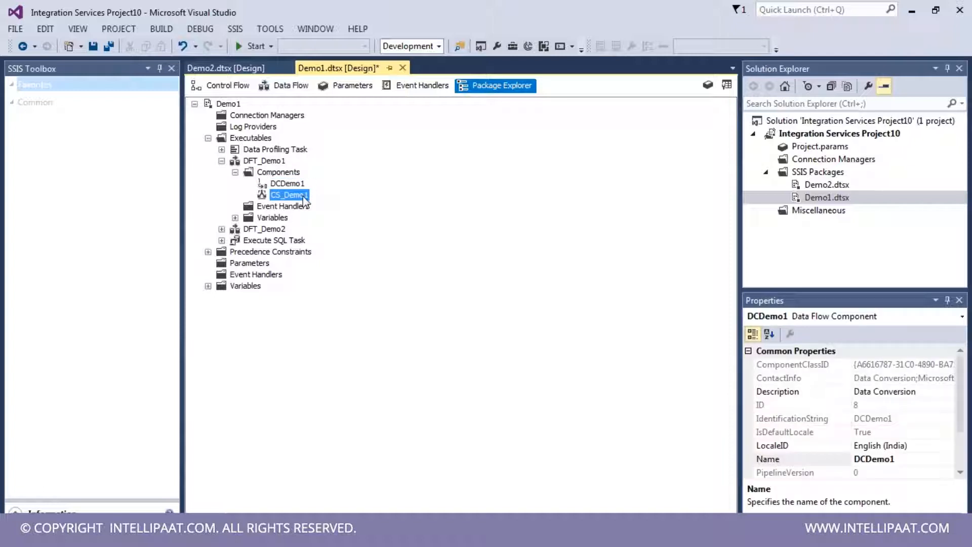
left_click(297, 184)
left_click(298, 195)
left_click(296, 185)
left_click(297, 194)
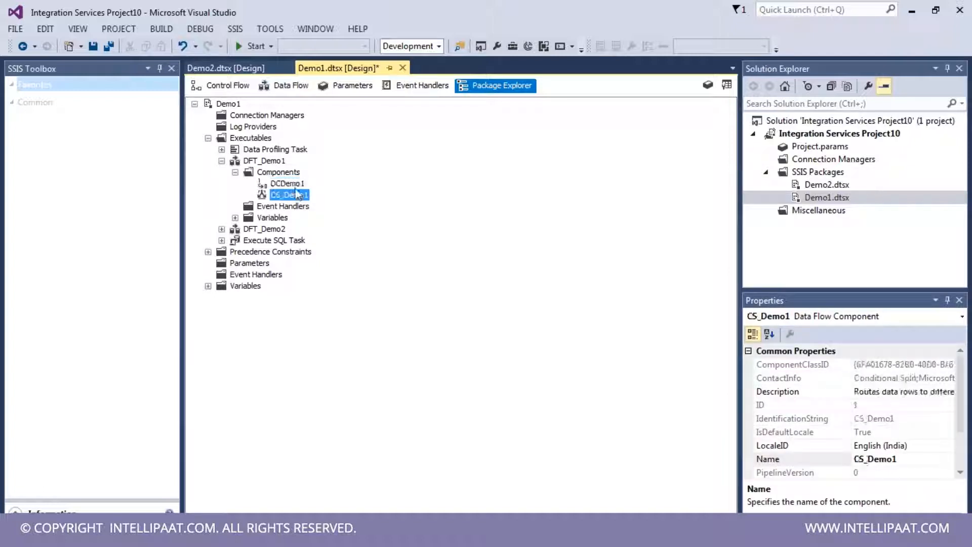
left_click(257, 161)
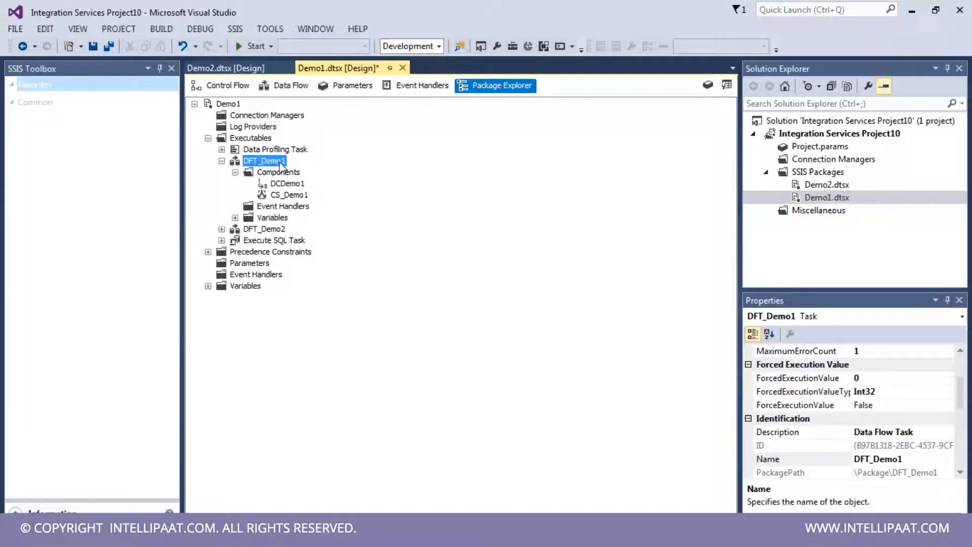
left_click(285, 183)
left_click(284, 197)
left_click(284, 184)
Step: Review the DFT_Demo2, Execute SQL Task, Precedence Constraints and package Variables nodes, collapsing the DFT_Demo1 branch
left_click(276, 230)
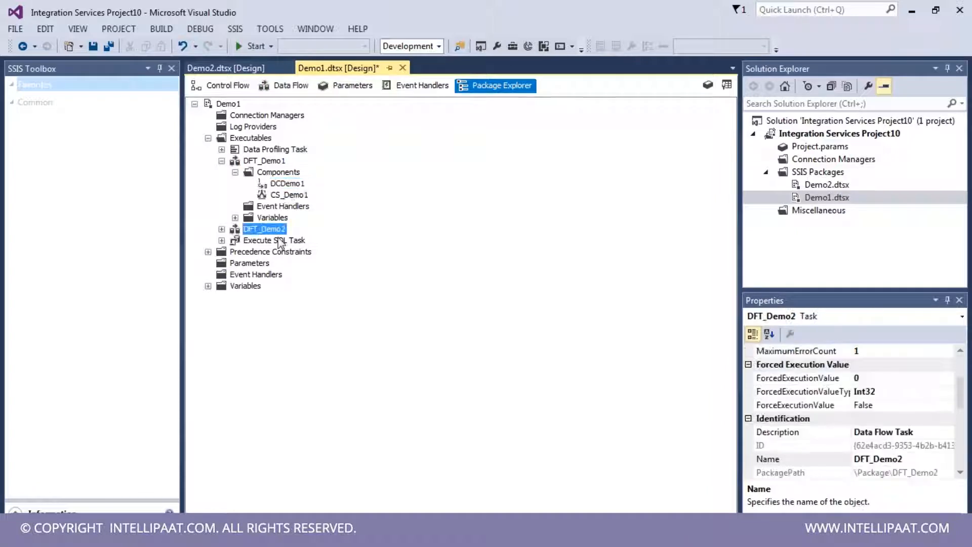
left_click(281, 242)
left_click(266, 252)
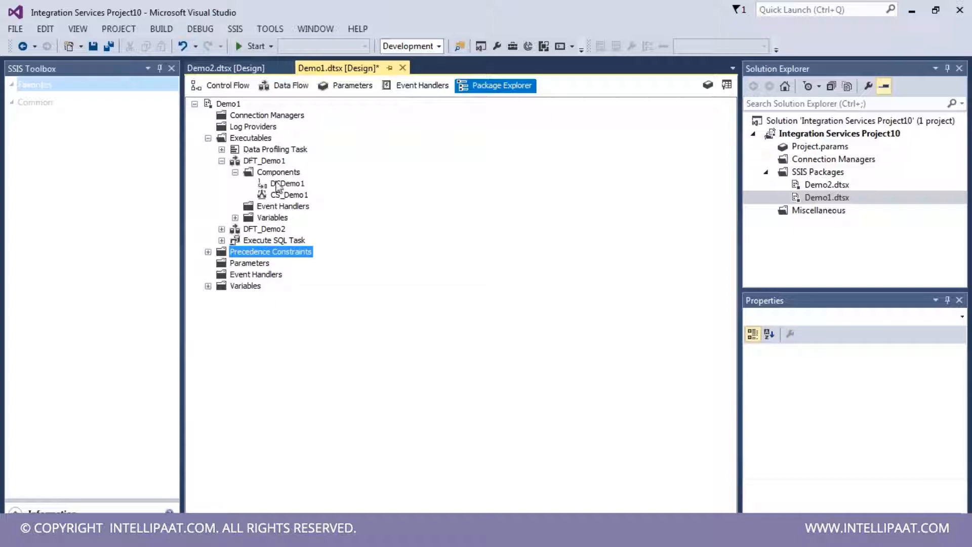
left_click(221, 160)
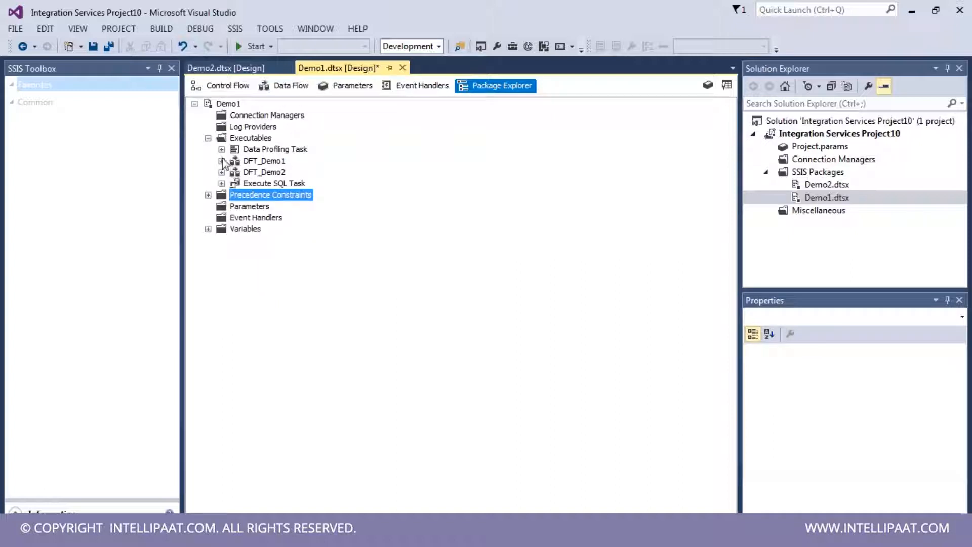
left_click(233, 230)
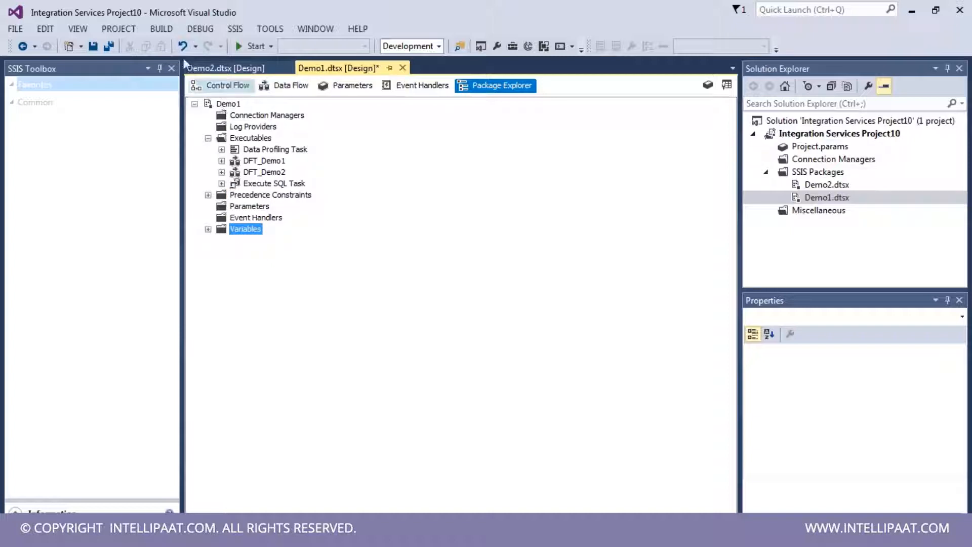
Step: Expand the Data Profiling Task to examine its Event Handlers, Variables and ProfileRequests folders
left_click(221, 150)
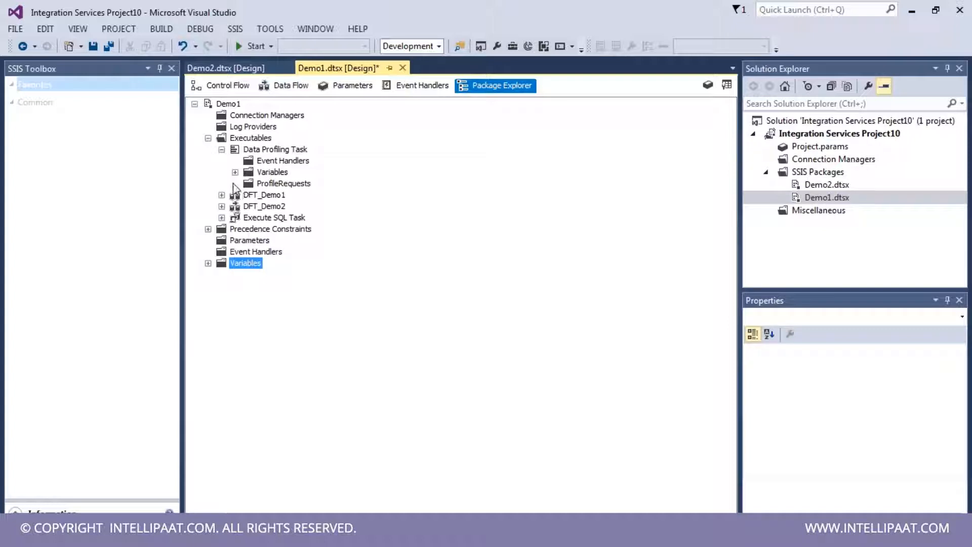
left_click(272, 174)
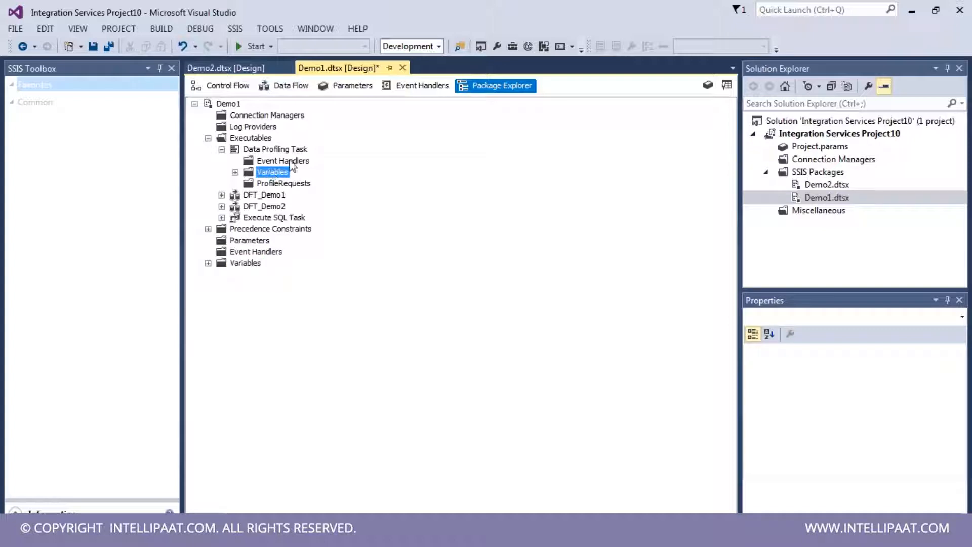
left_click(261, 149)
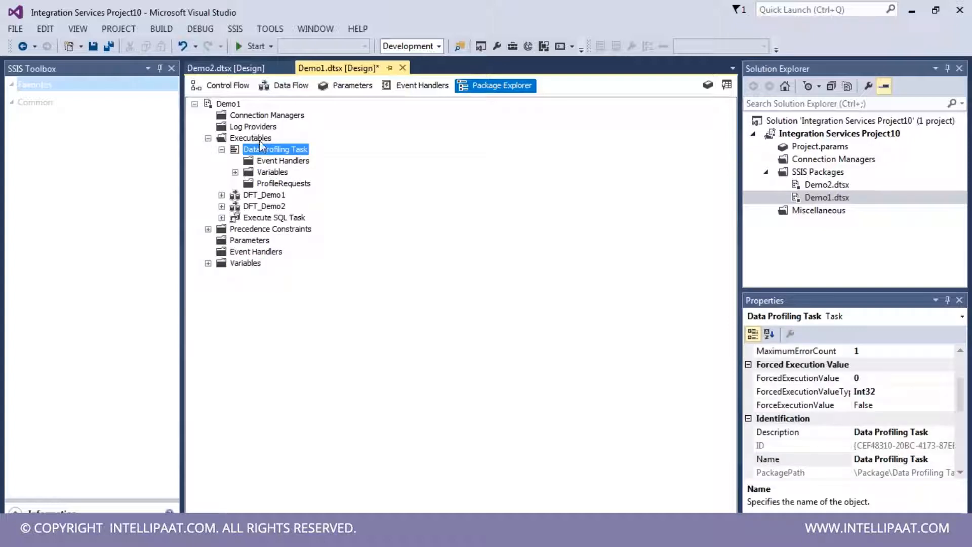
Step: Return to Demo1's control flow and add a package-level variable named Demo_Variable
left_click(230, 86)
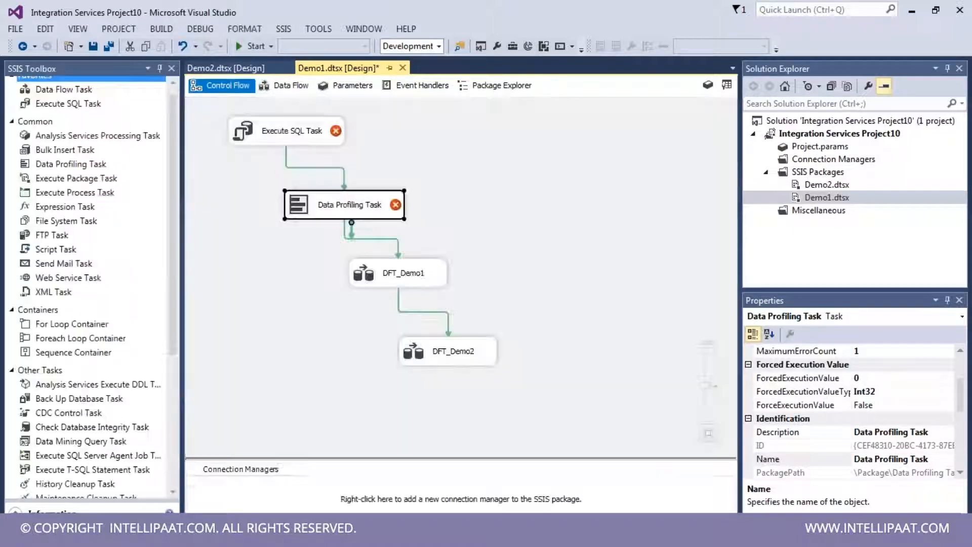
left_click(557, 174)
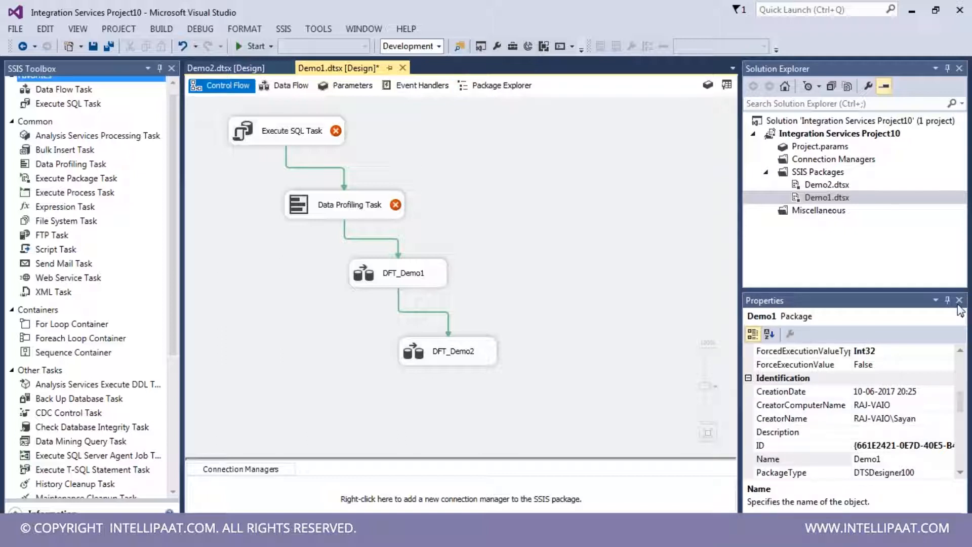
right_click(484, 172)
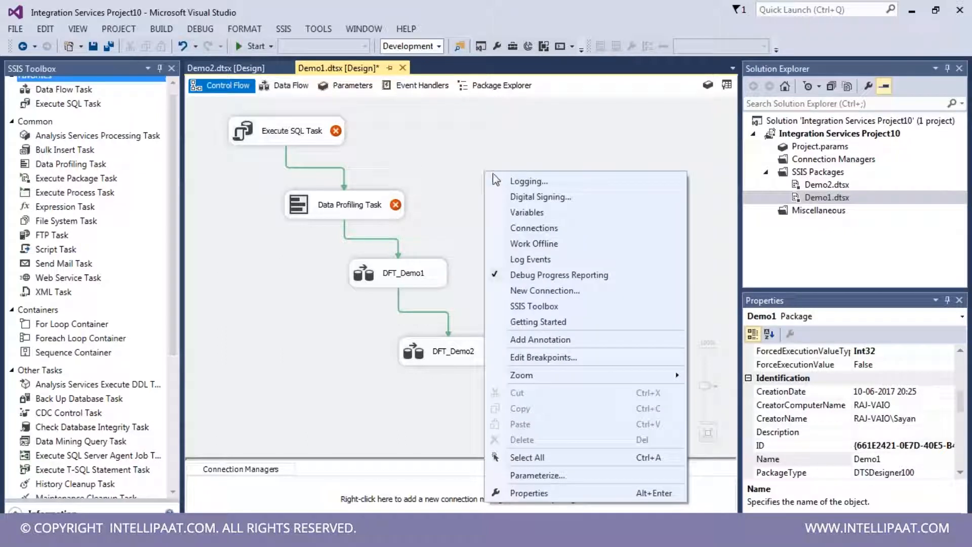
left_click(530, 212)
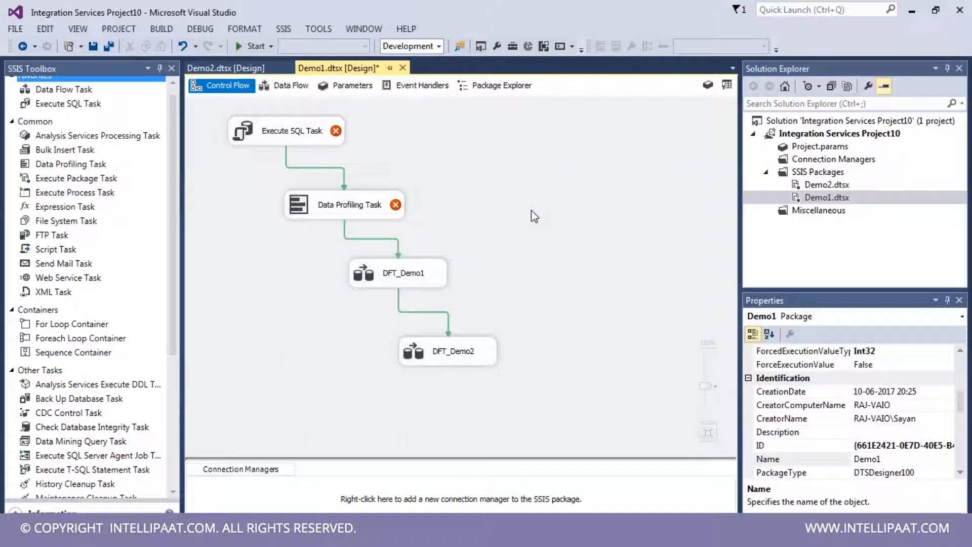
left_click_drag(267, 122, 482, 123)
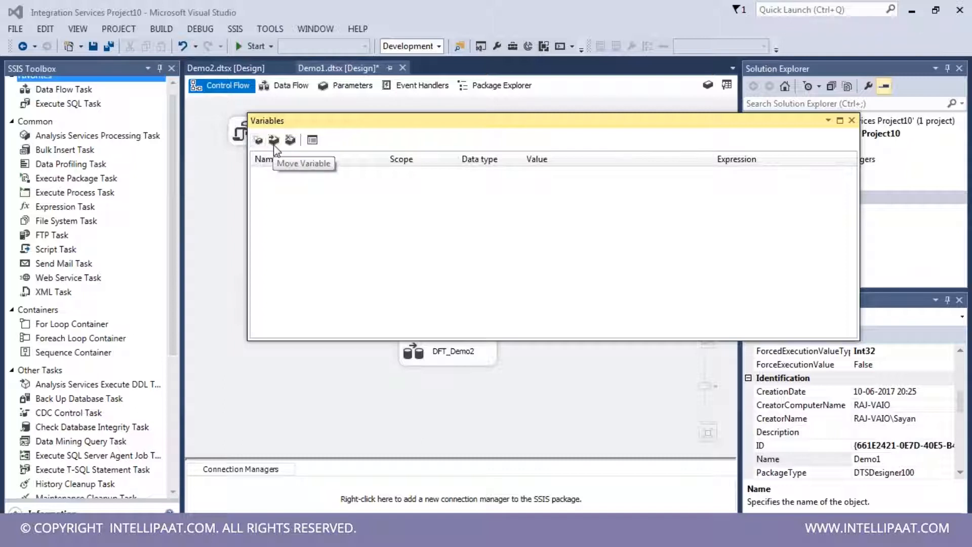
left_click(259, 140)
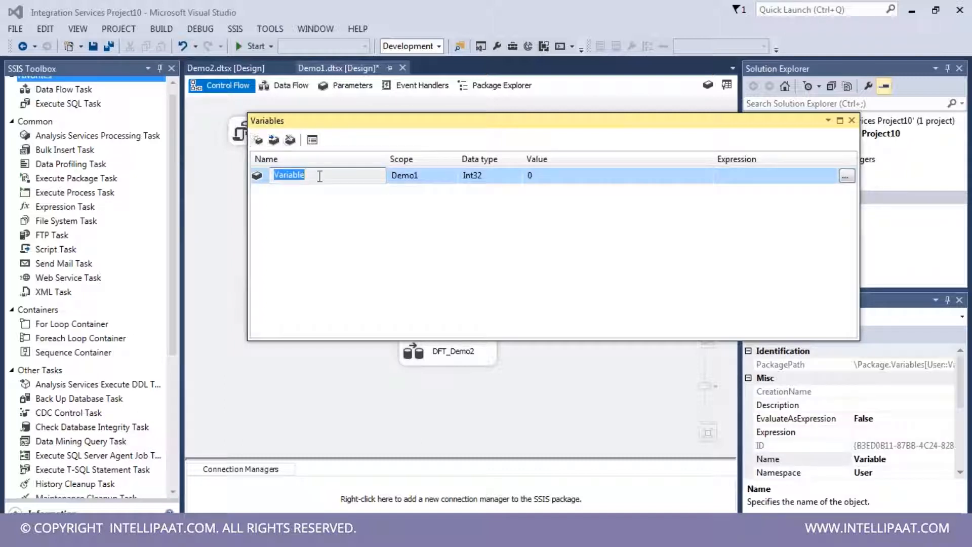
type("Demo_Vari")
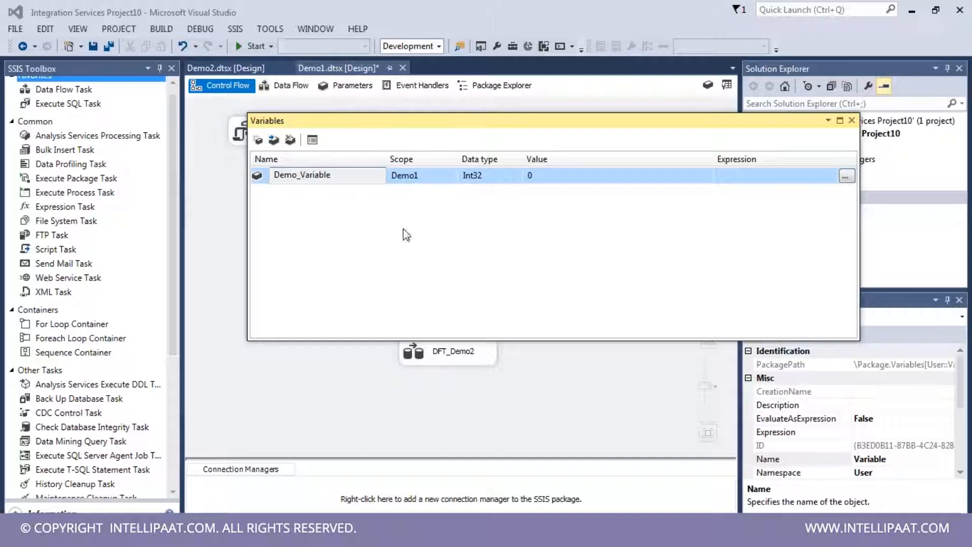
Step: Set Demo_Variable's data type to String and its value to Hello, and close the Variables window
left_click_drag(561, 128, 382, 276)
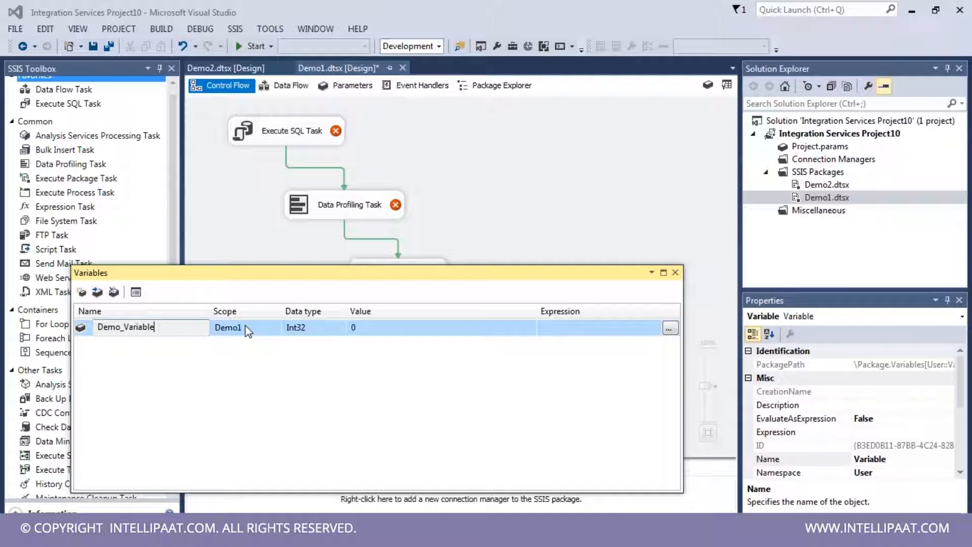
left_click_drag(272, 271, 315, 245)
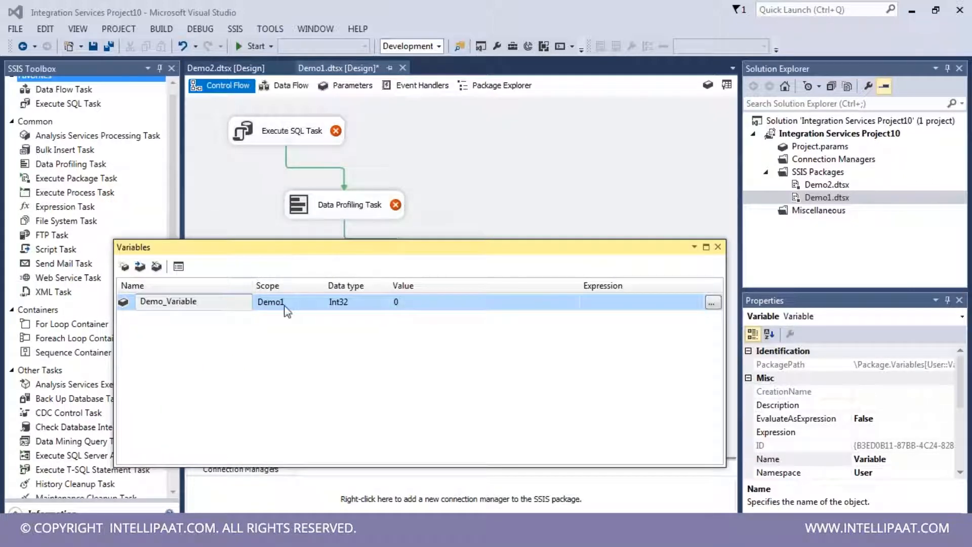
left_click(363, 308)
left_click(383, 302)
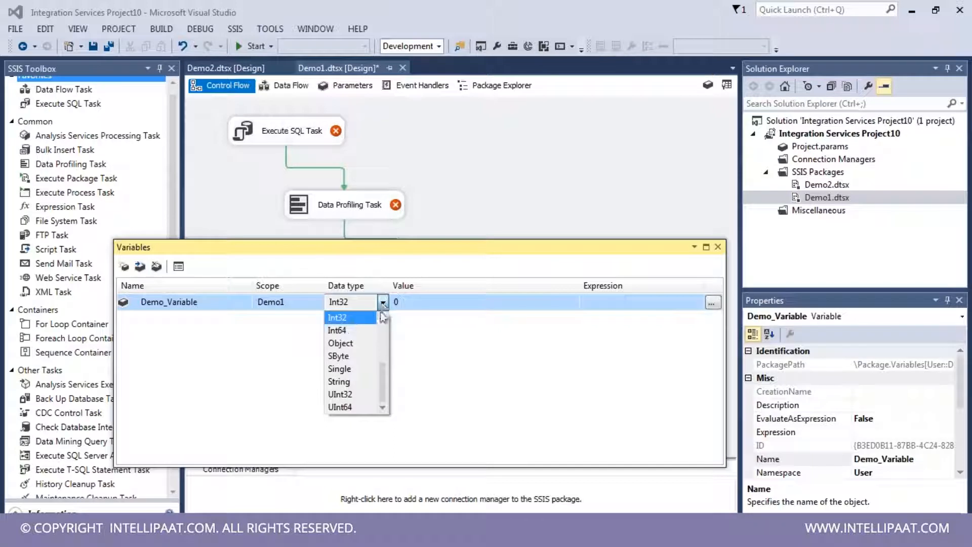
left_click(374, 317)
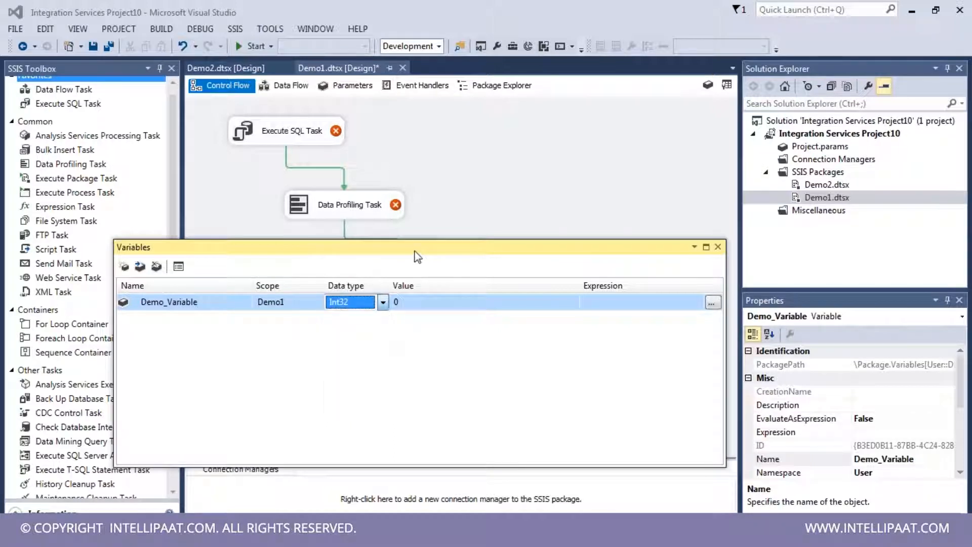
left_click(383, 303)
left_click(338, 381)
left_click(420, 301)
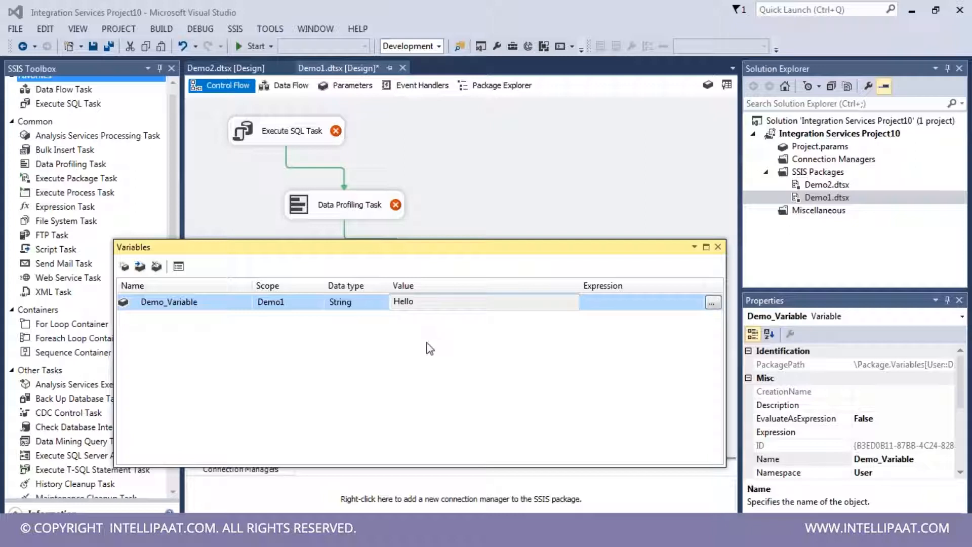
left_click(451, 354)
left_click_drag(444, 246, 414, 154)
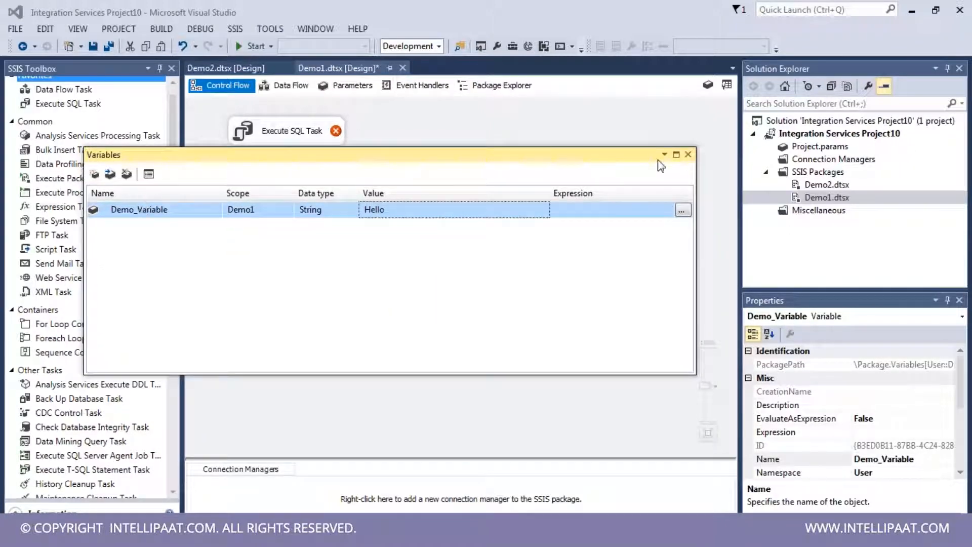
left_click(688, 155)
Step: In Demo1's Package Explorer, collapse the Executables branch and expand the package-level Variables folder
left_click(474, 84)
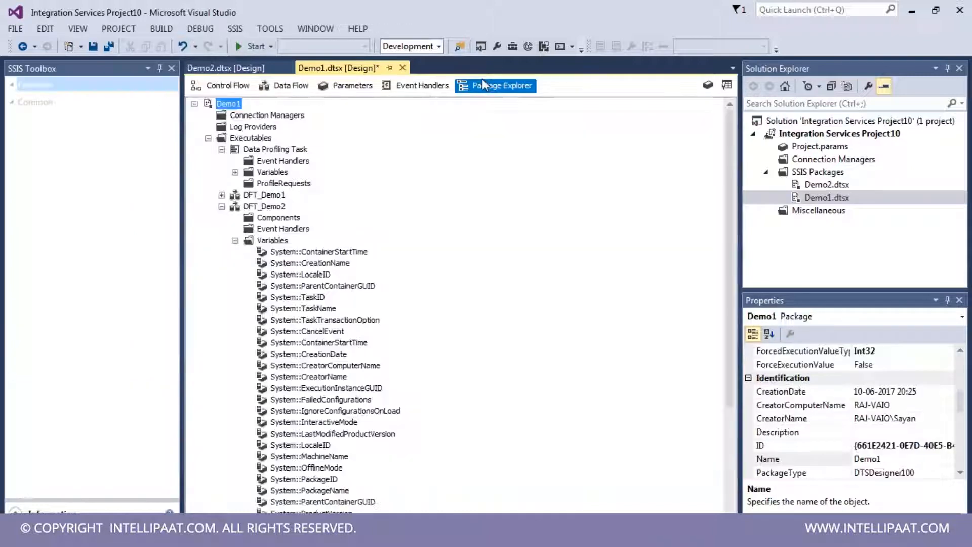
left_click(194, 104)
left_click(194, 103)
left_click(208, 138)
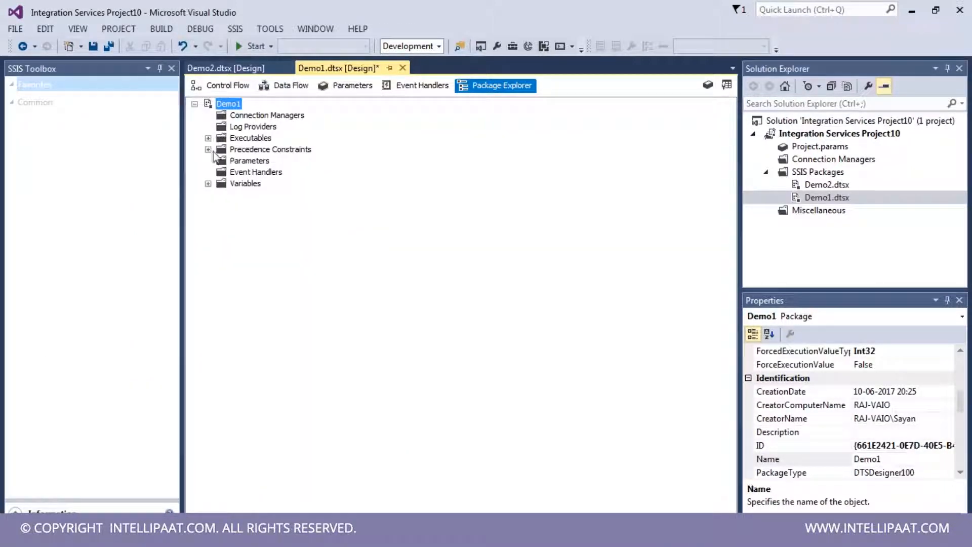
left_click(208, 184)
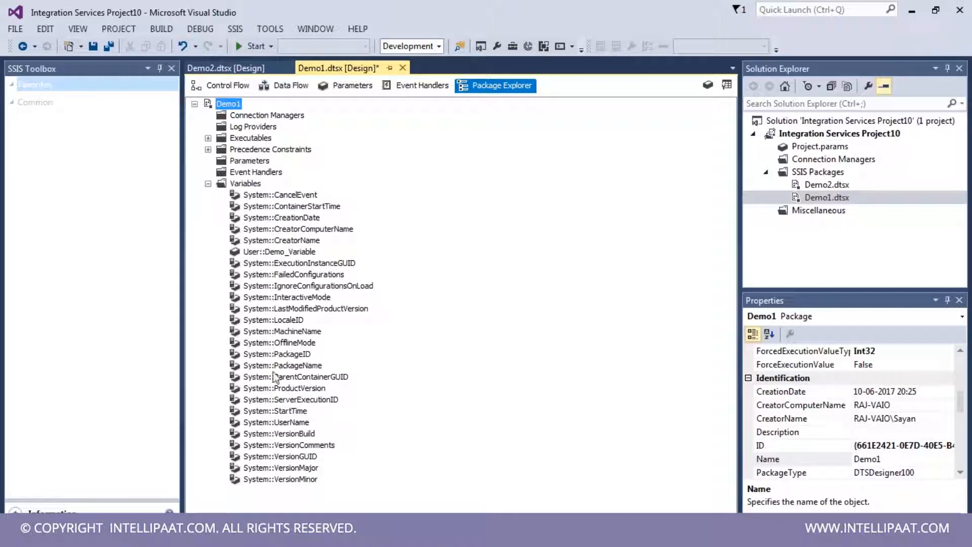
Step: Compare User::Demo_Variable with system variables such as CreatorComputerName, CreatorName and InteractiveMode in the package's Variables folder
left_click(270, 252)
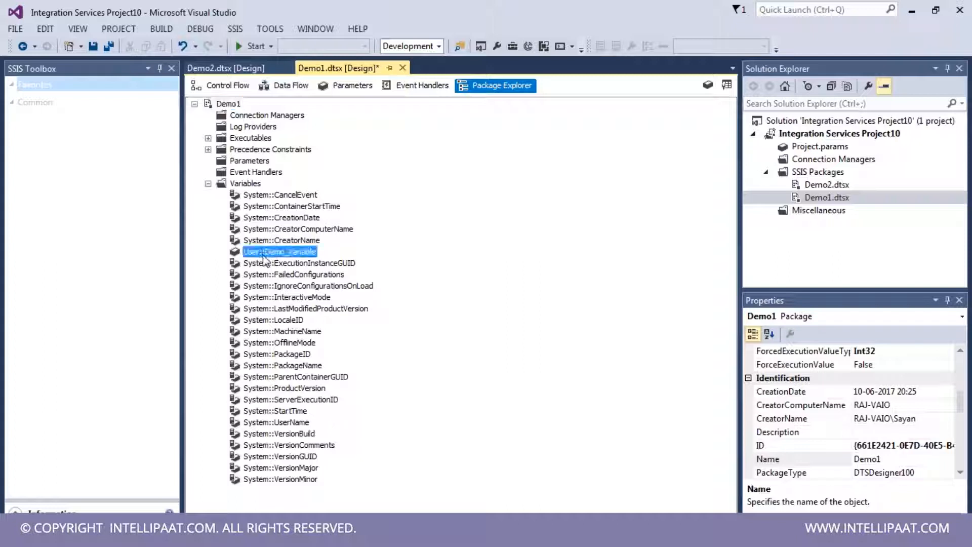
left_click(305, 230)
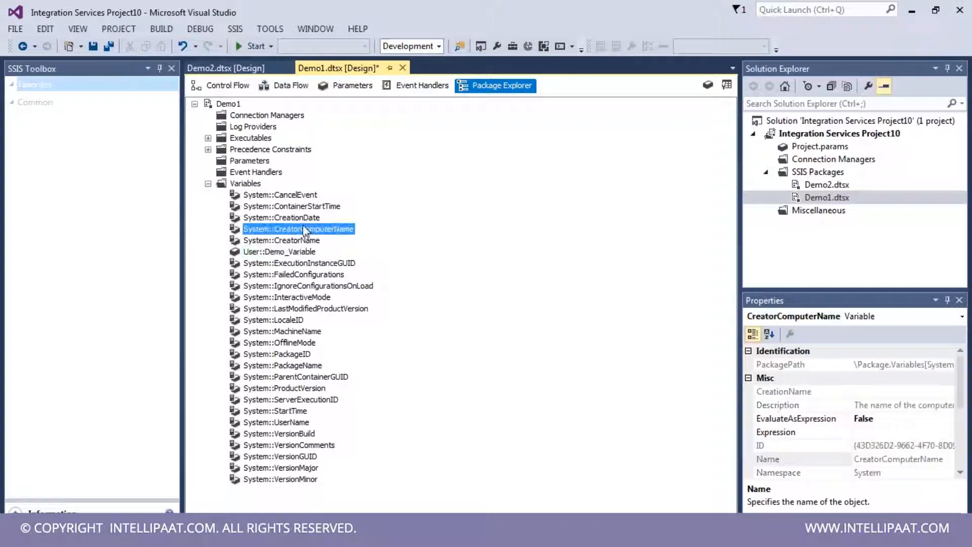
left_click(296, 253)
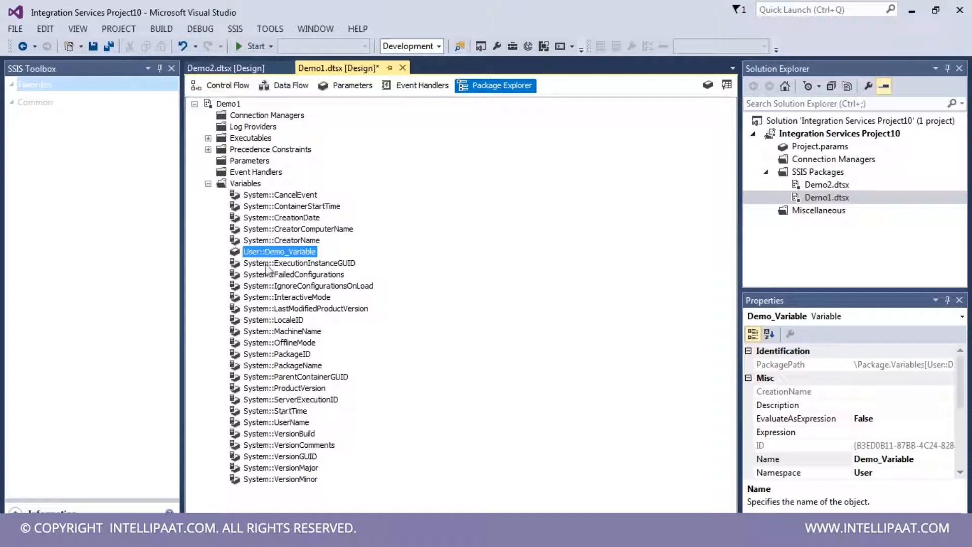
left_click(272, 240)
left_click(276, 297)
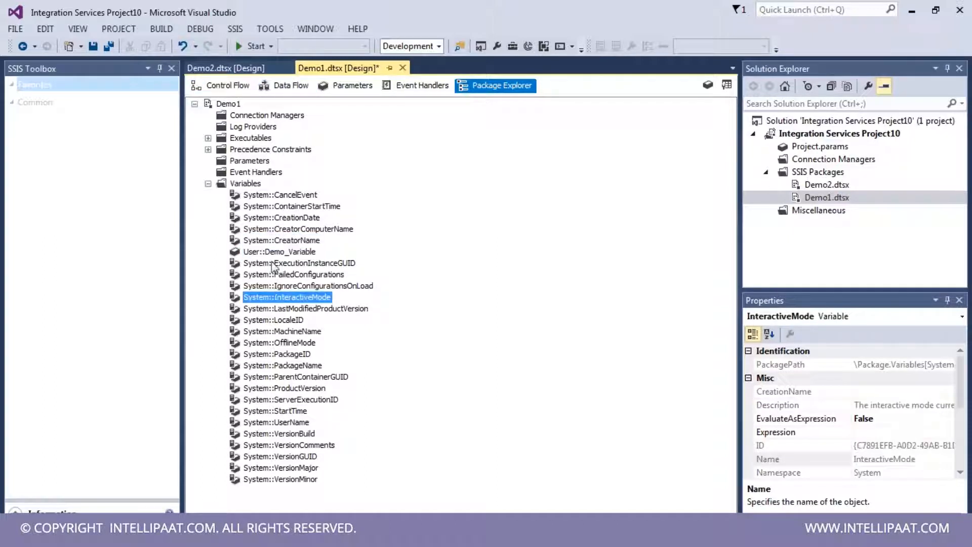
Step: Return to the control flow, open the package's Variables window and set its grid to show system variables
left_click(226, 86)
right_click(452, 179)
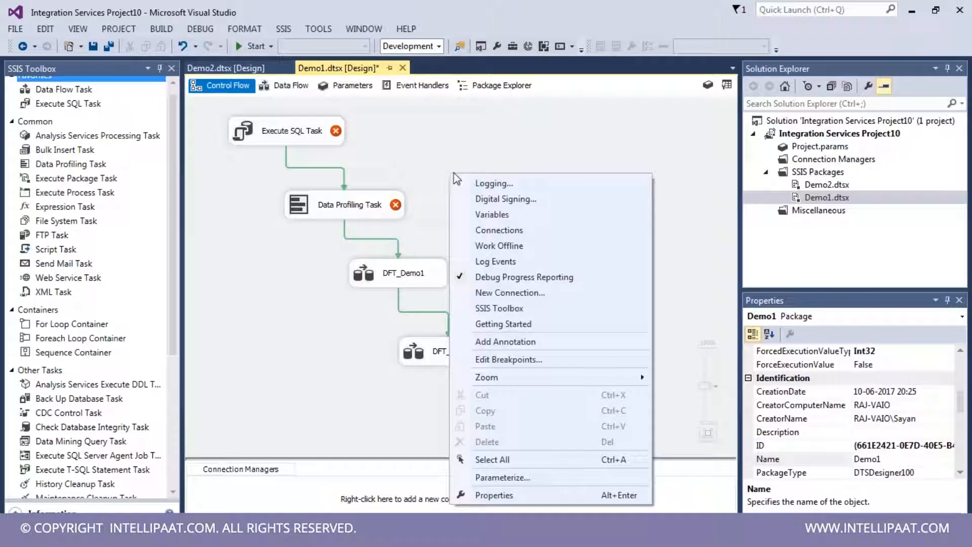
left_click(484, 212)
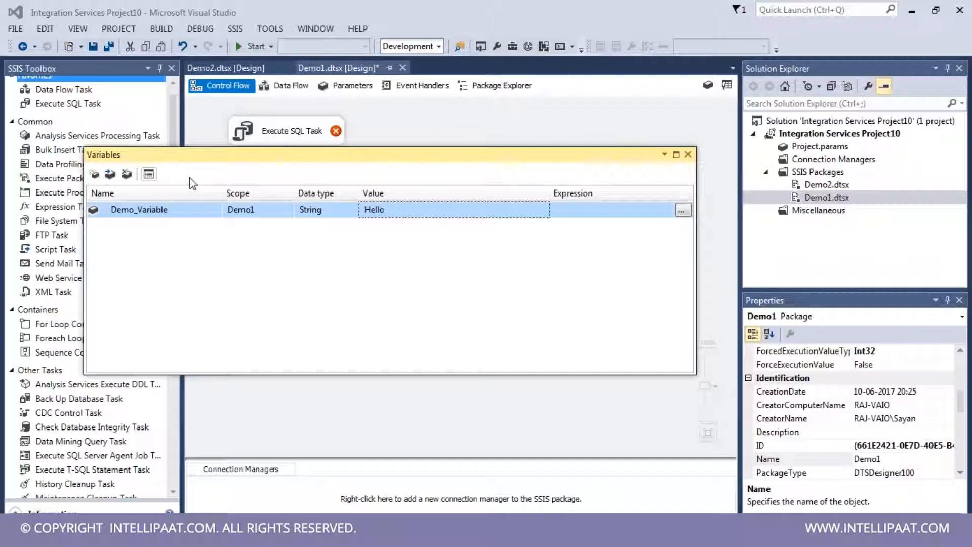
left_click(149, 175)
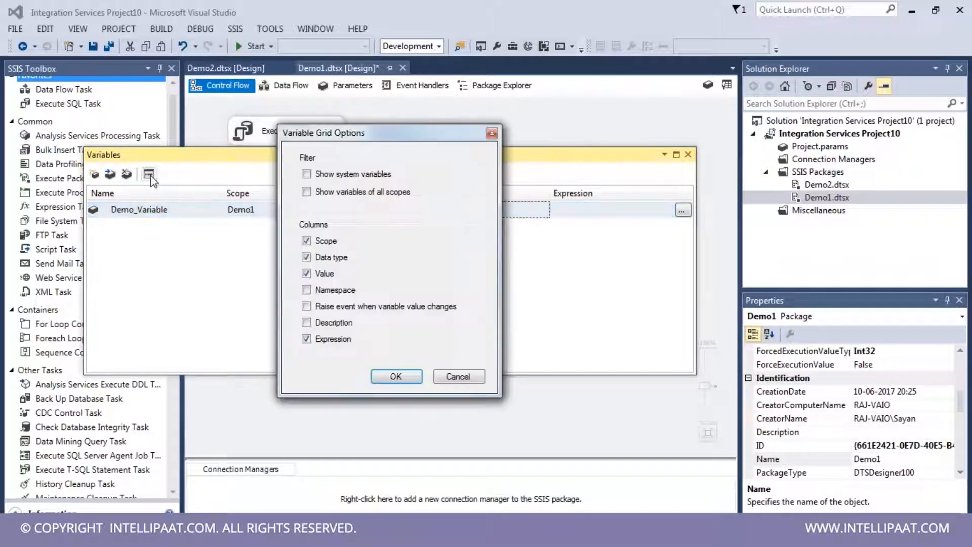
left_click(313, 175)
left_click(409, 370)
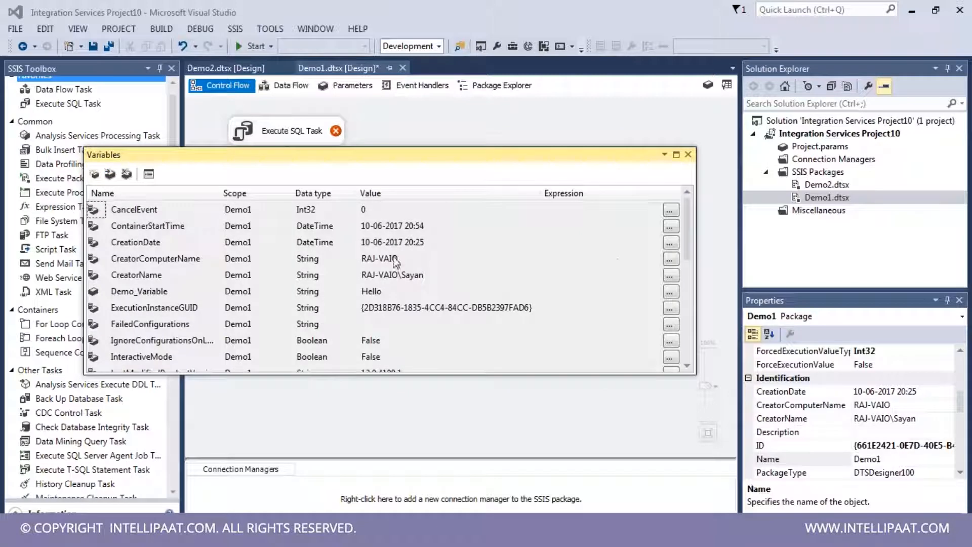
Step: Examine the values of the listed system variables, including LastModifiedProductVersion, LocaleID, MachineName, FailedConfigurations and CancelEvent
left_click_drag(684, 253, 690, 299)
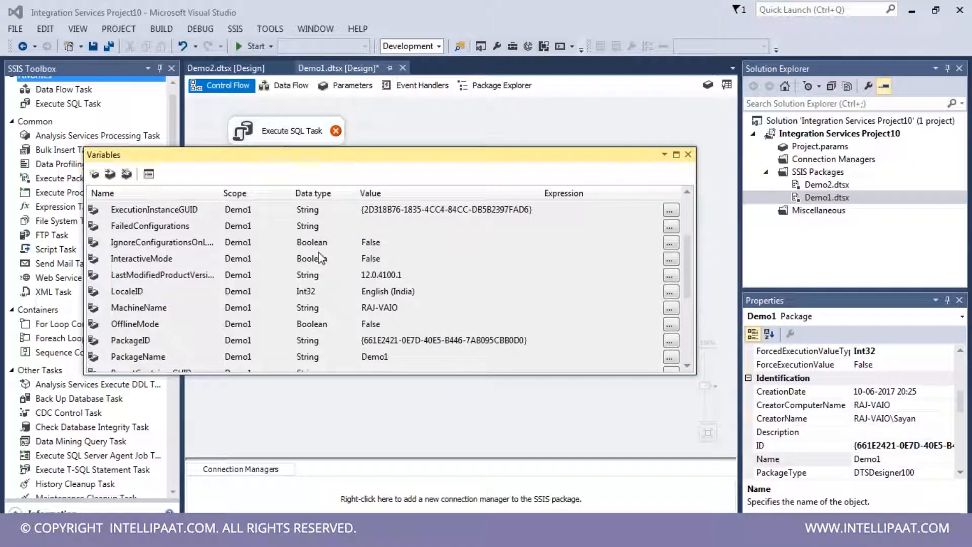
left_click(387, 259)
left_click(495, 275)
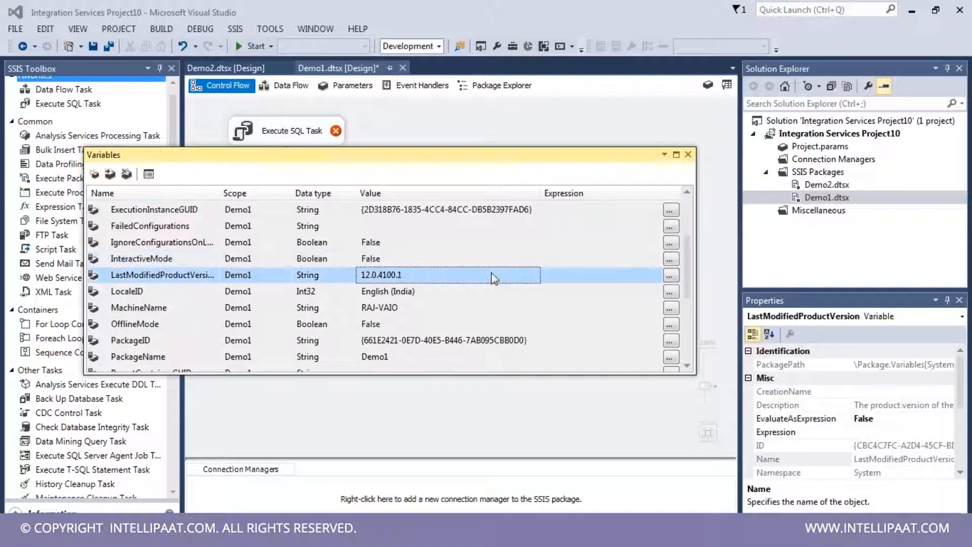
left_click(457, 293)
left_click(431, 307)
left_click(407, 292)
left_click(419, 243)
left_click(520, 226)
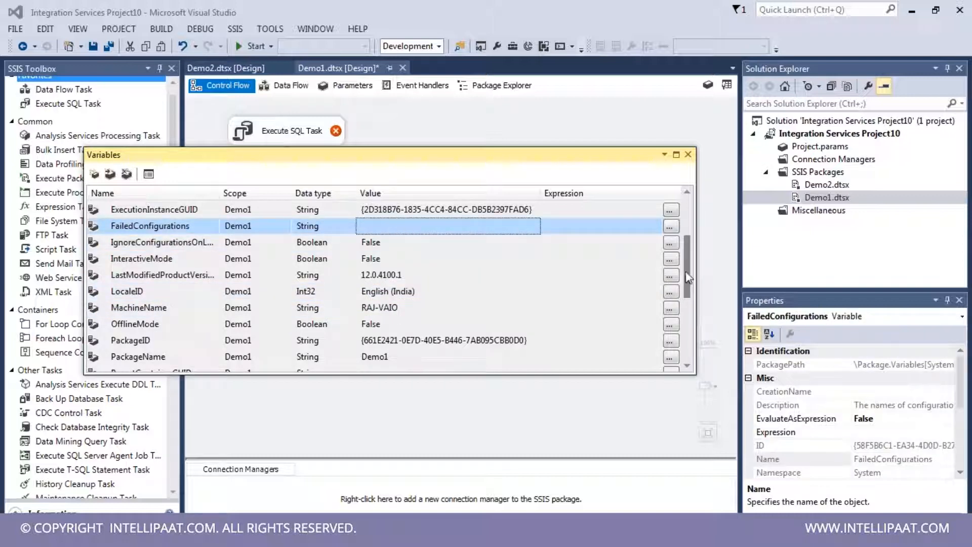
scroll(690, 282, "up", 2)
left_click(376, 209)
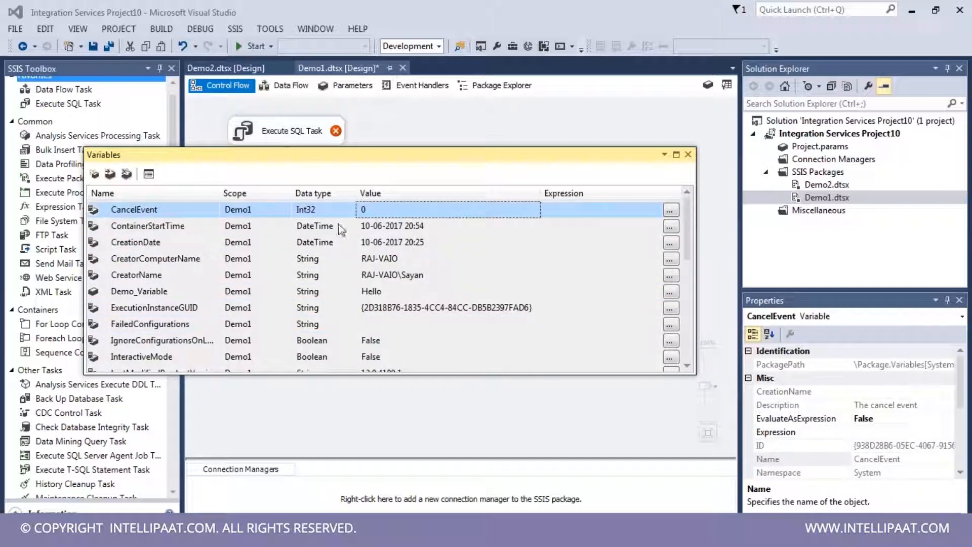
Step: Hide the system variables from the Variables grid and select Demo_Variable's value
left_click(149, 174)
left_click(306, 174)
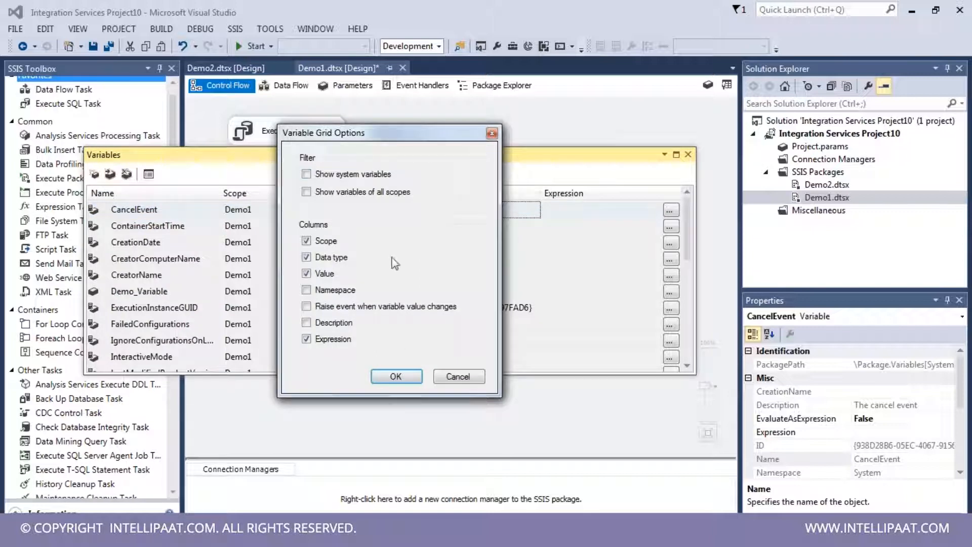
left_click(396, 376)
left_click(375, 211)
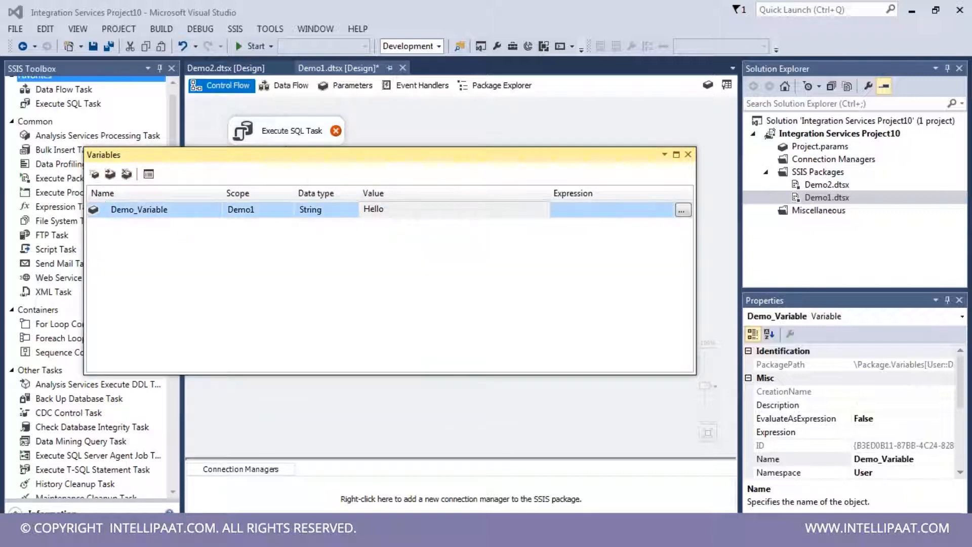
left_click(389, 247)
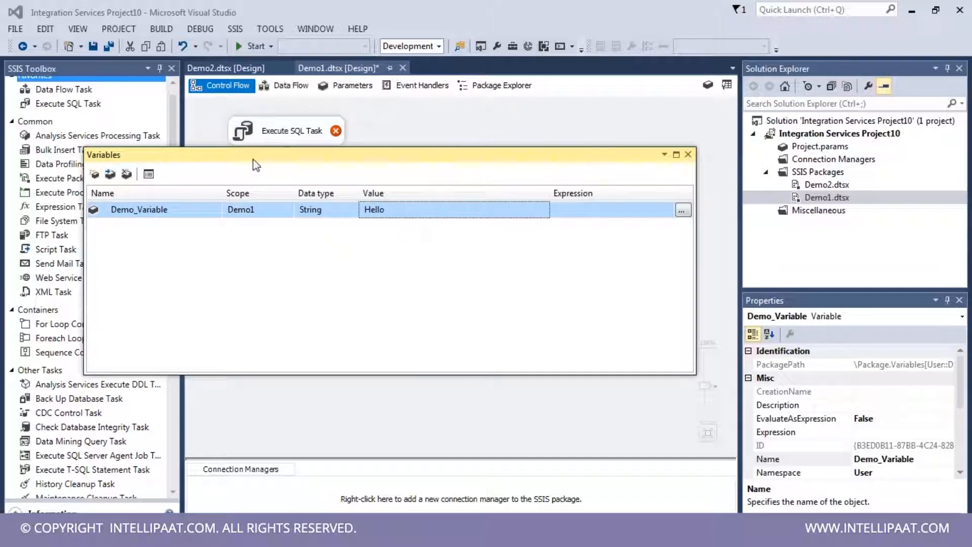
Step: Add the Namespace column to the Variables grid and check Demo_Variable's namespace
left_click(148, 174)
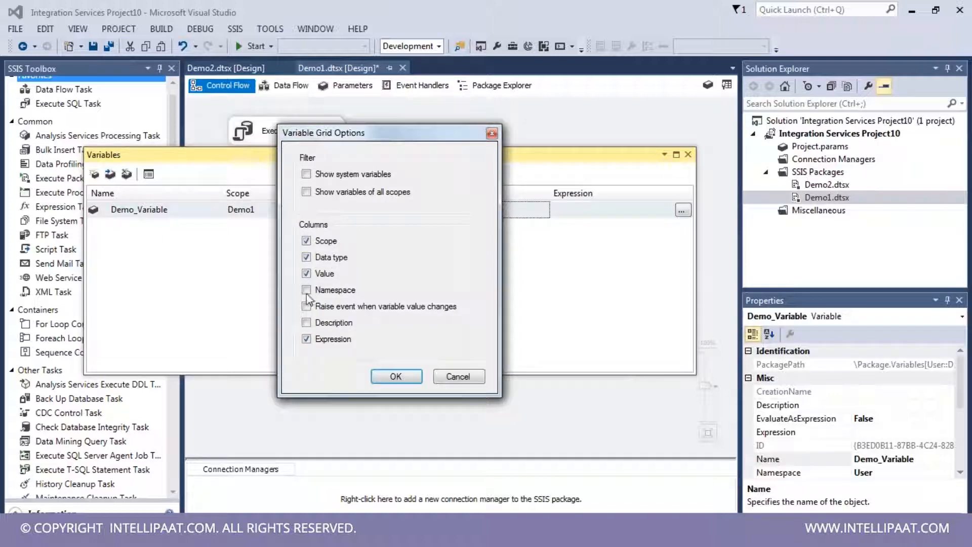
left_click(410, 376)
left_click(523, 209)
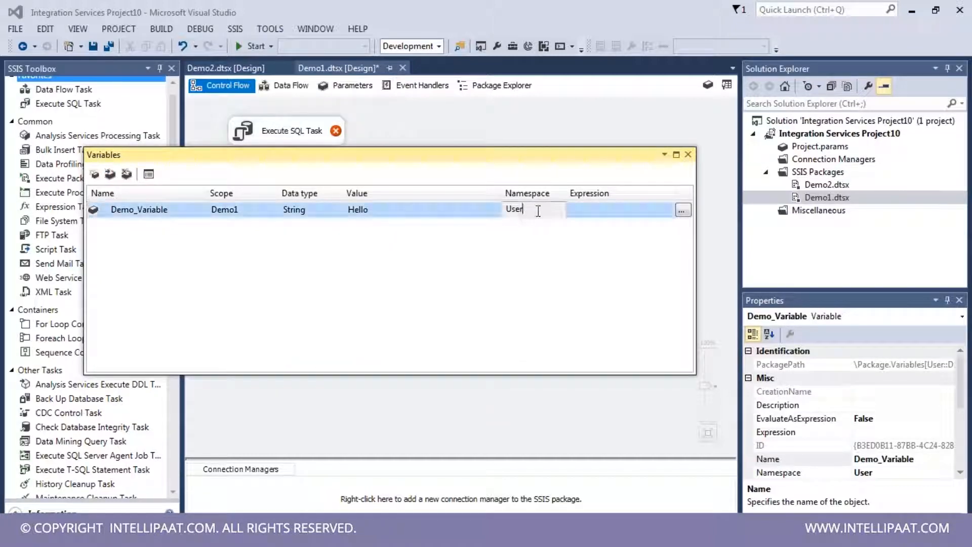
left_click(556, 210)
Step: Show system variables again, compare the namespaces of CreationDate, Demo_Variable and ExecutionInstanceGUID, and close the Variables window
left_click(148, 174)
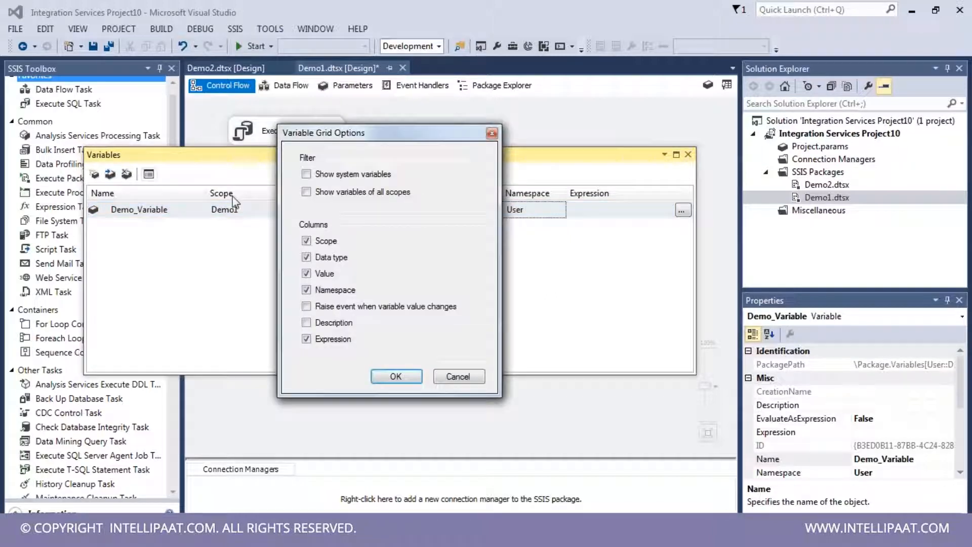
left_click(393, 375)
left_click(531, 243)
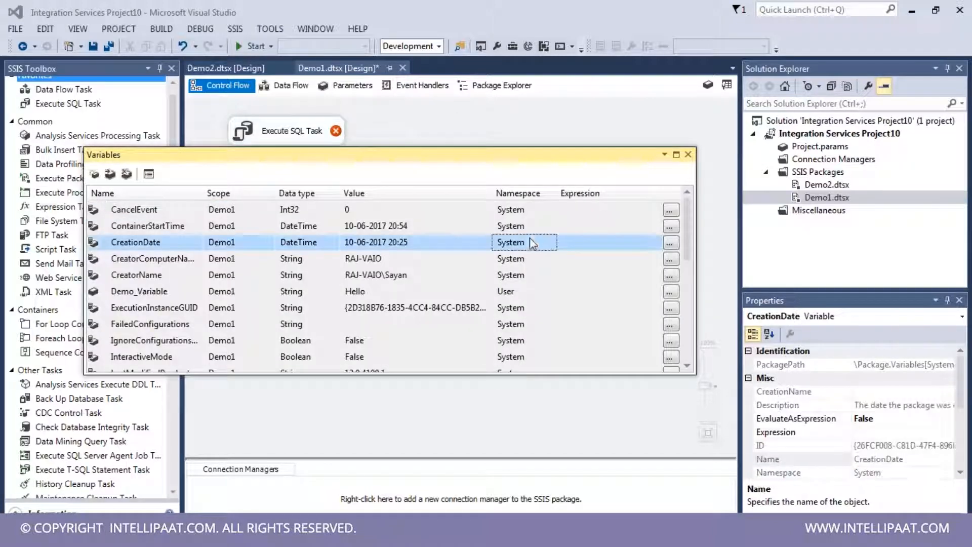
left_click(522, 295)
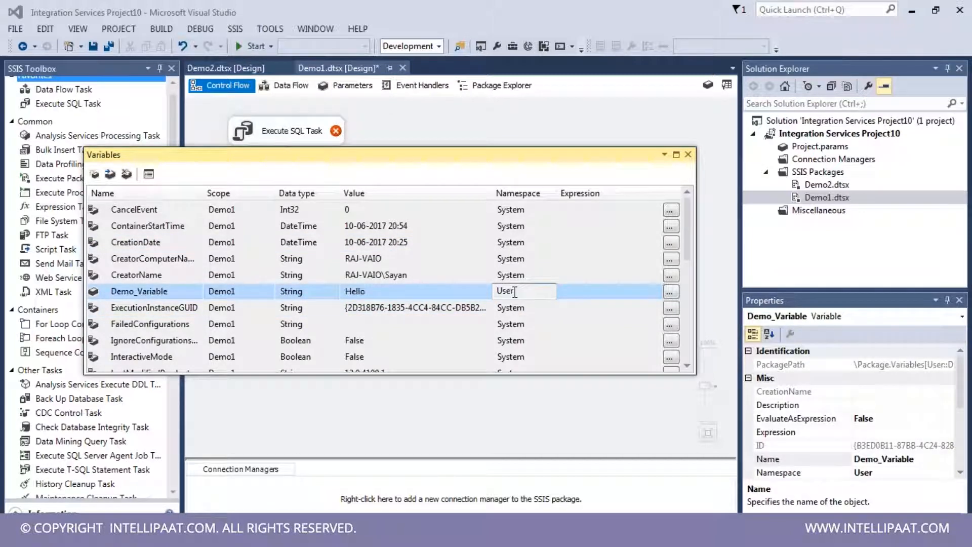
left_click(525, 314)
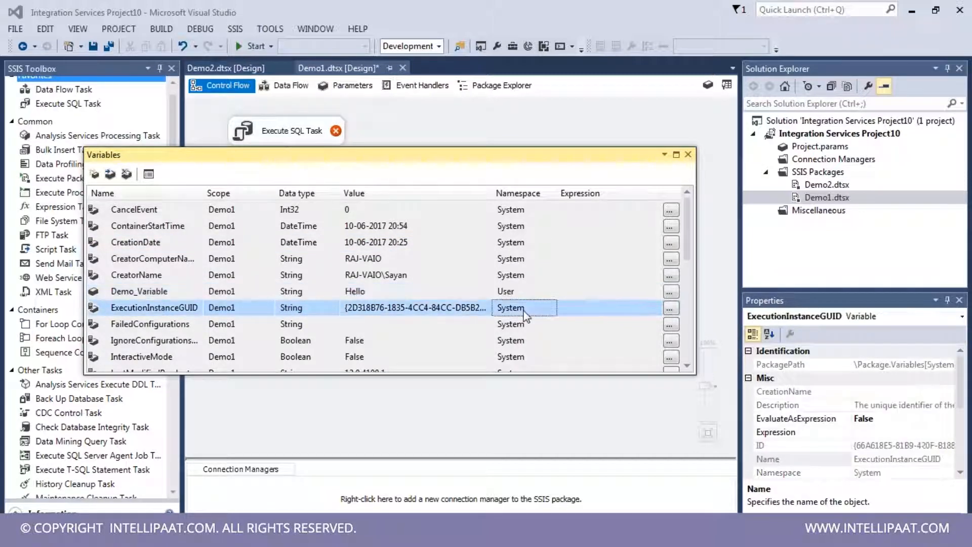
left_click(521, 291)
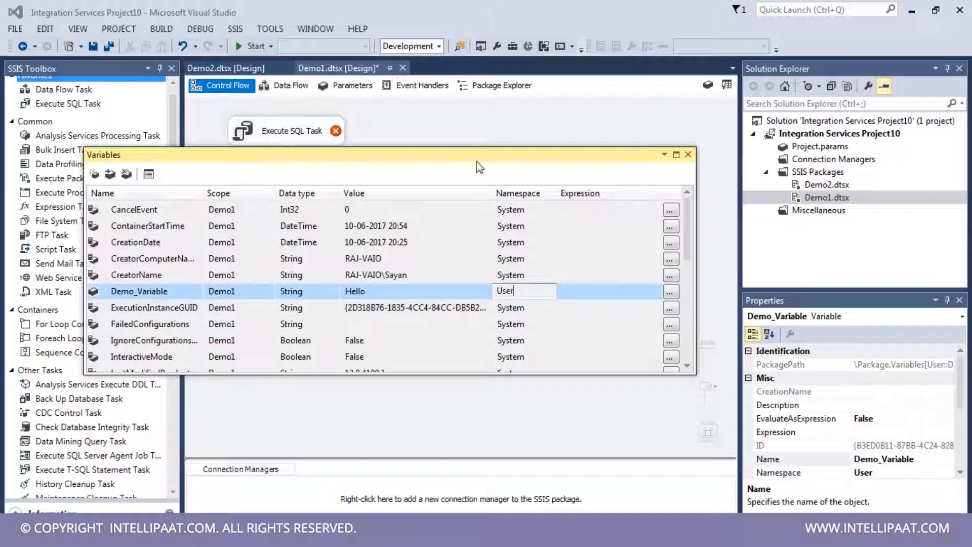
left_click(689, 154)
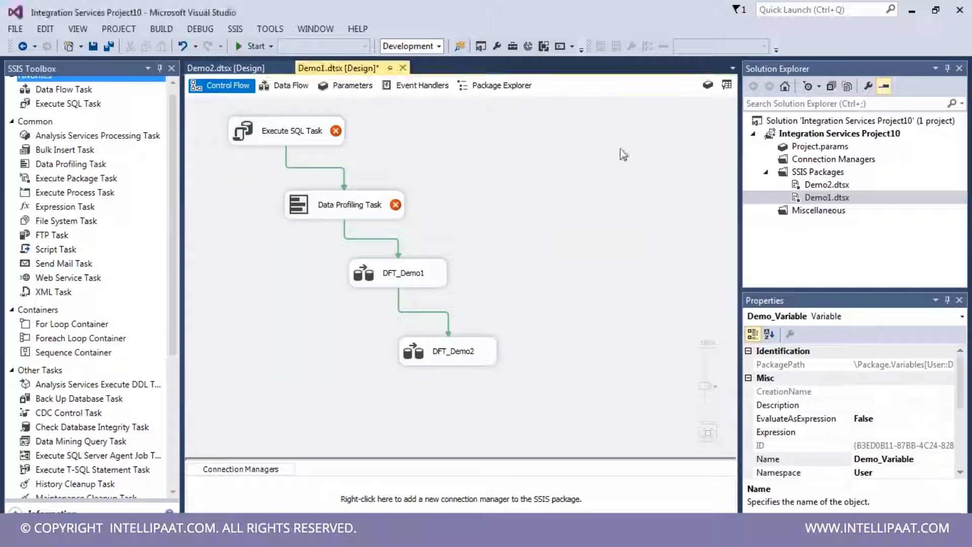
Step: Reopen the Variables window and remove both the system variables and the Namespace column from its grid
right_click(445, 143)
left_click(497, 185)
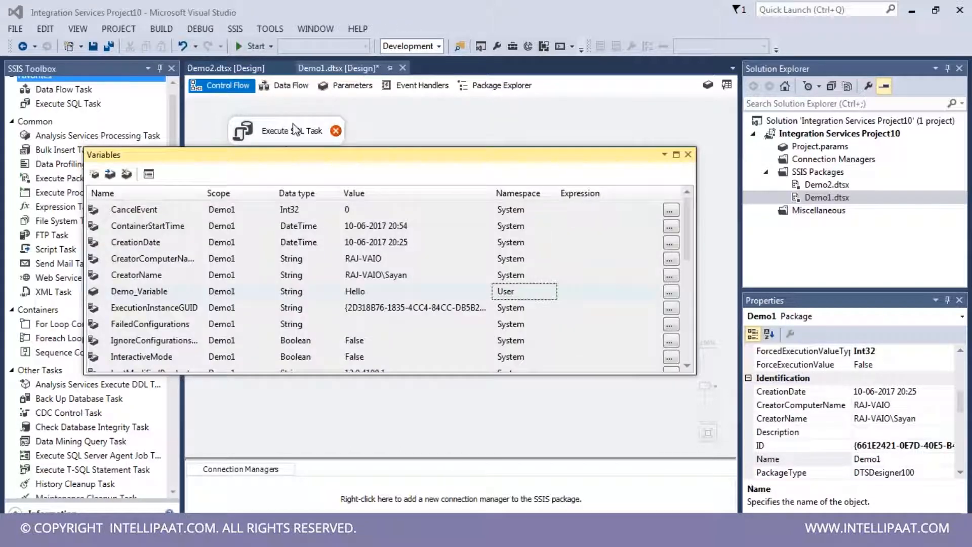
left_click(149, 175)
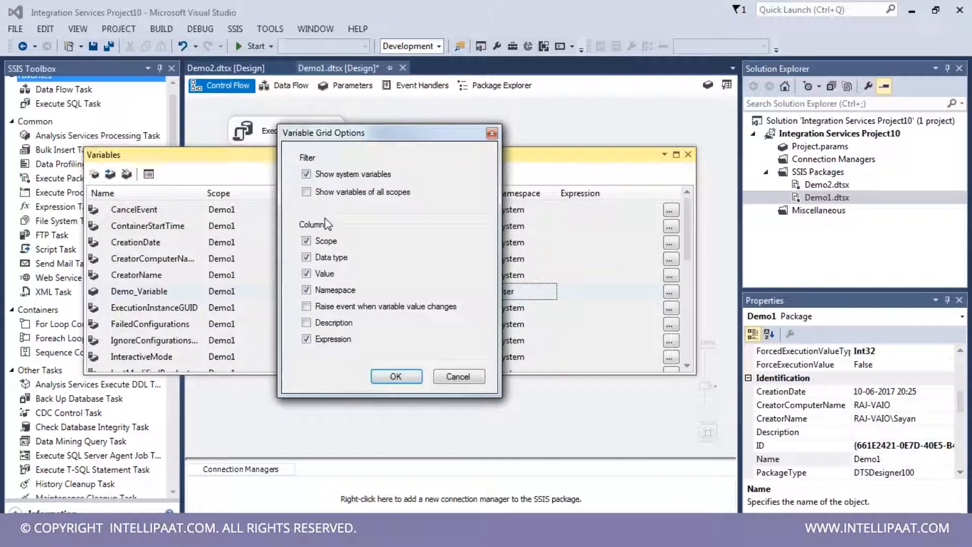
left_click(306, 289)
left_click(321, 176)
left_click(396, 376)
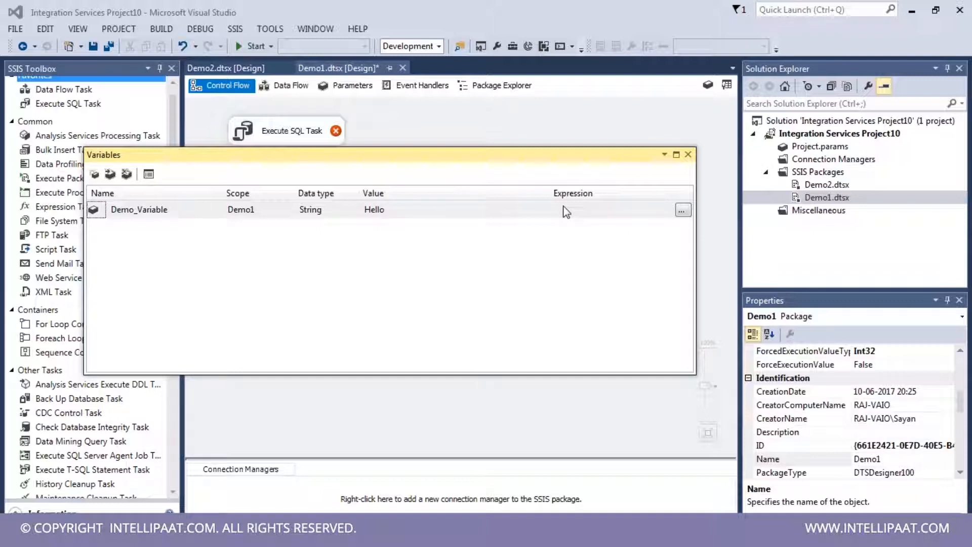
Step: Open the Expression Builder for Demo_Variable and examine its Mathematical Functions and String Functions folders
left_click(405, 212)
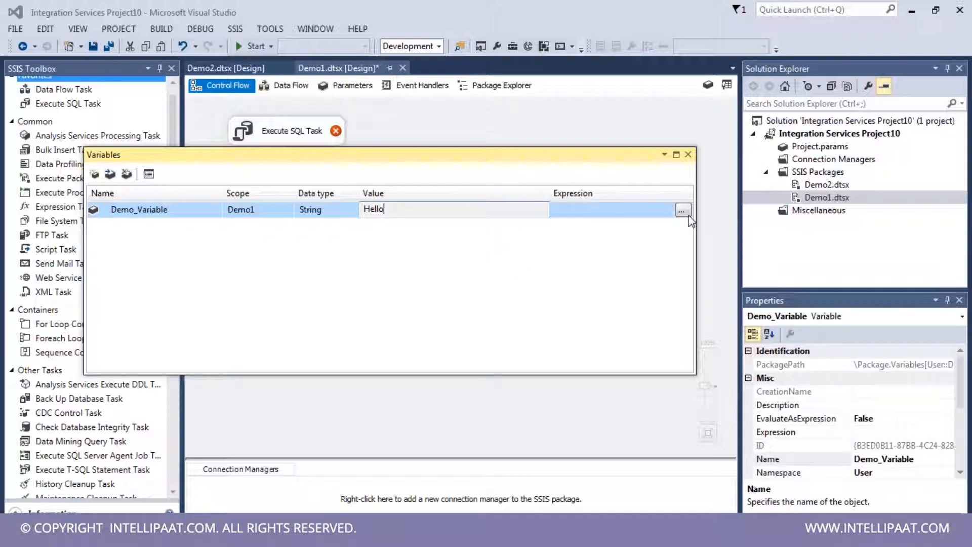
left_click(553, 260)
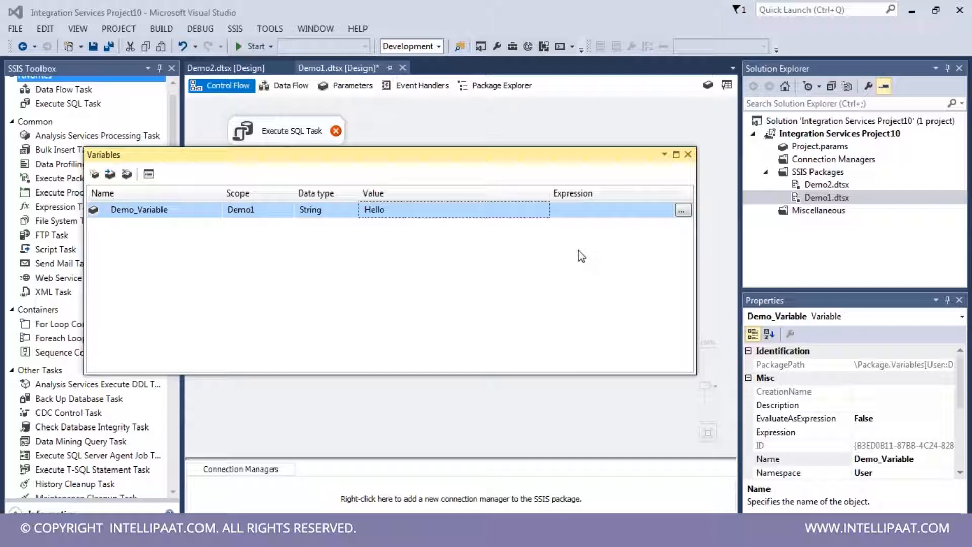
left_click(682, 213)
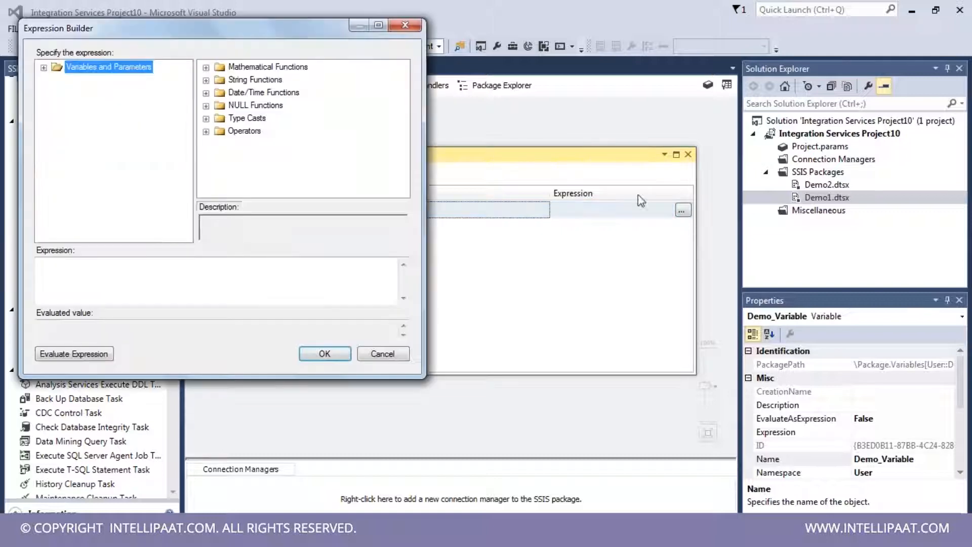
left_click_drag(178, 35, 343, 80)
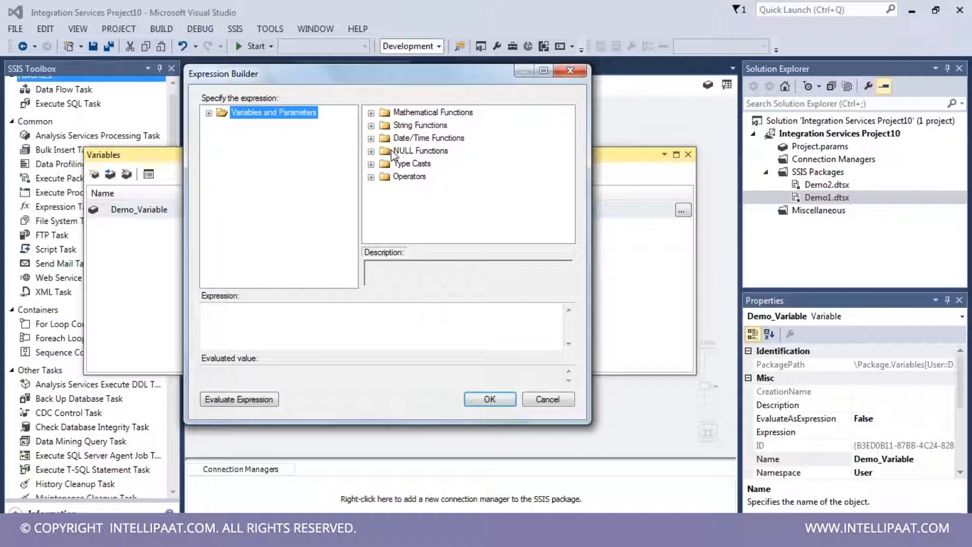
left_click(371, 113)
left_click(371, 113)
left_click(371, 126)
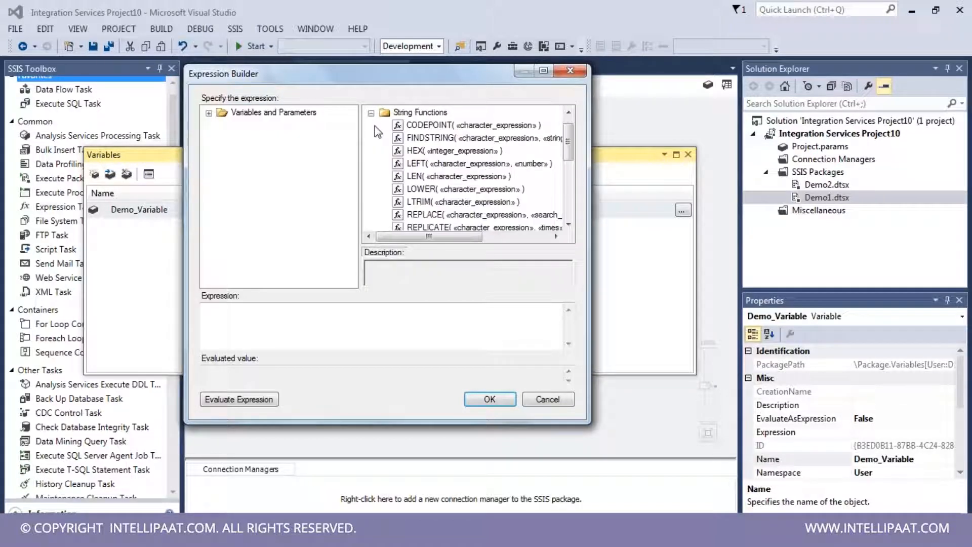
left_click(371, 113)
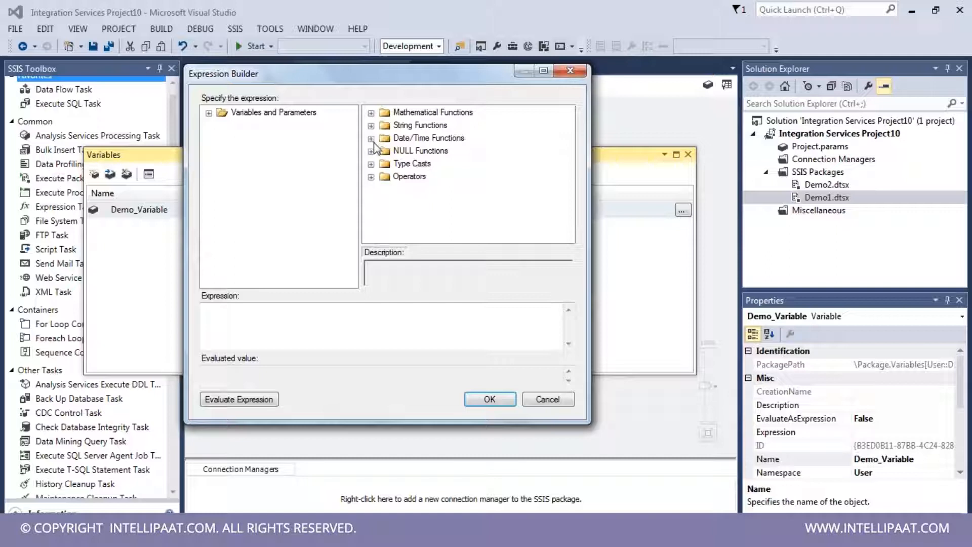
Step: Examine the Date/Time Functions and Operators folders in the Expression Builder, then close it and the Variables window without entering an expression
left_click(371, 138)
mouse_move(570, 159)
left_mouse_down()
mouse_move(570, 172)
mouse_move(570, 149)
left_mouse_up()
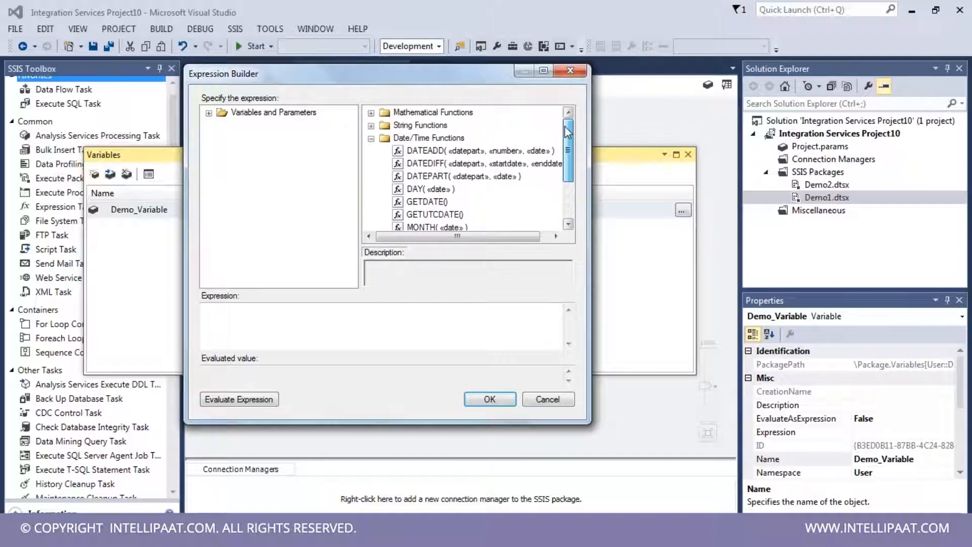
left_click(431, 177)
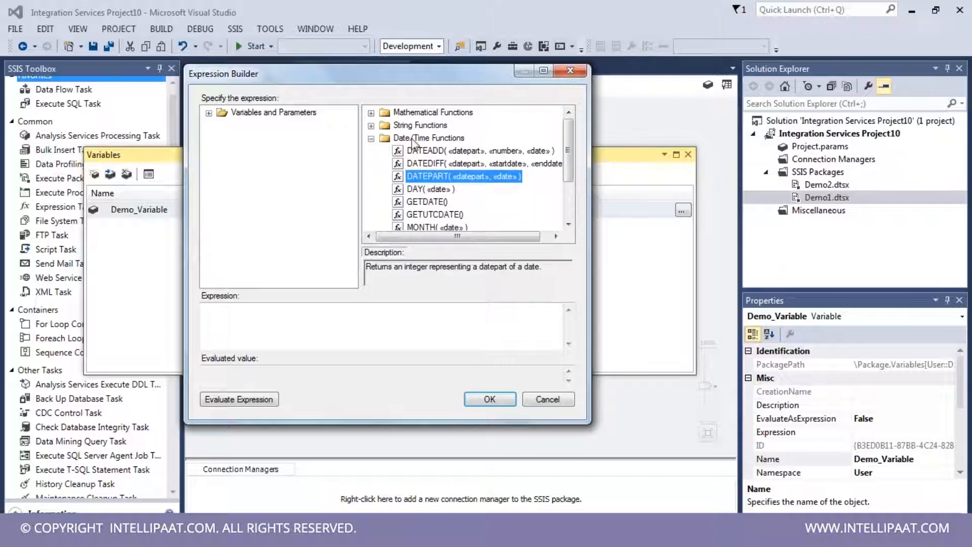
left_click(371, 137)
left_click(371, 176)
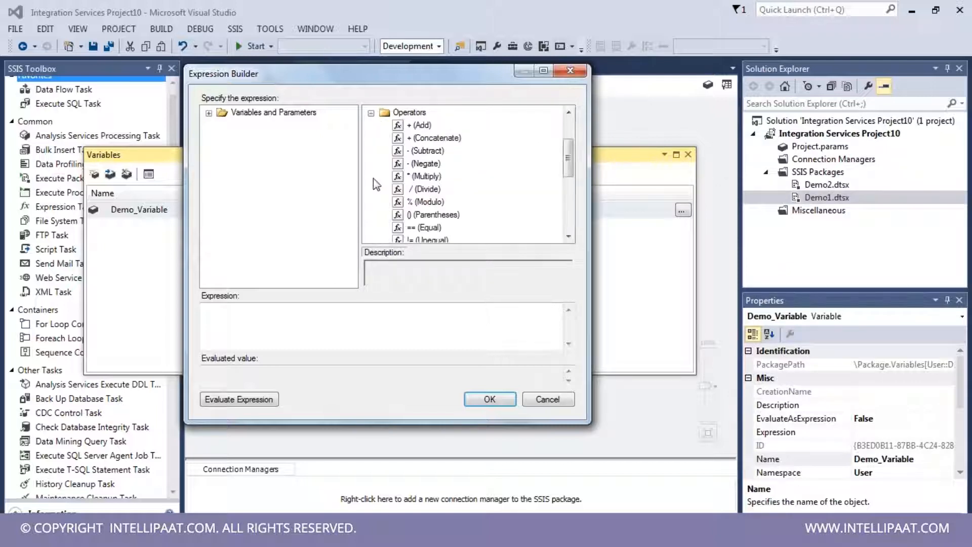
left_click(372, 112)
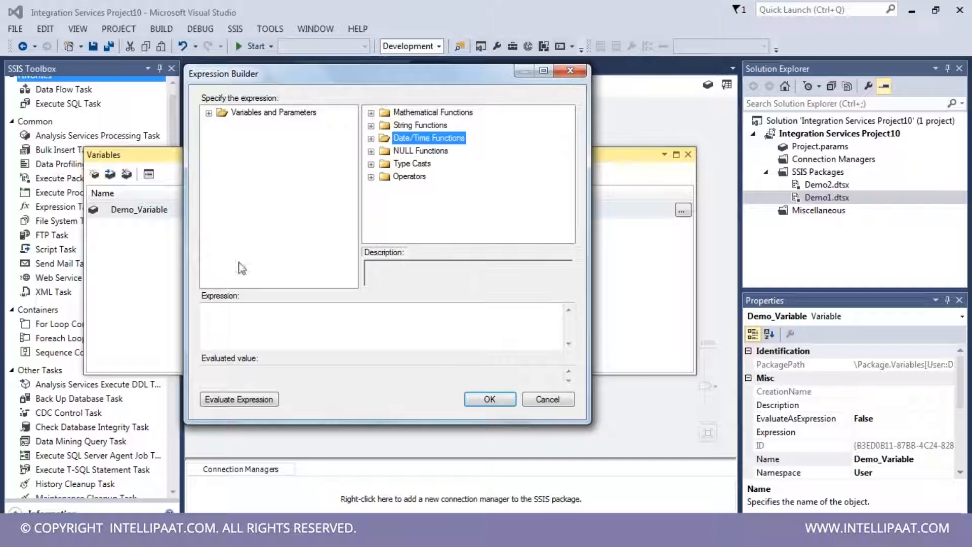
left_click(208, 310)
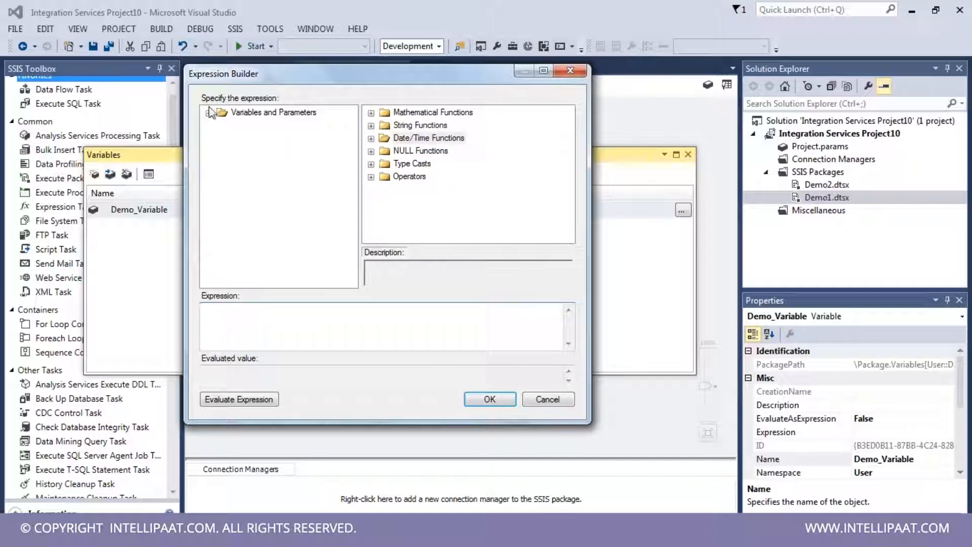
left_click(571, 71)
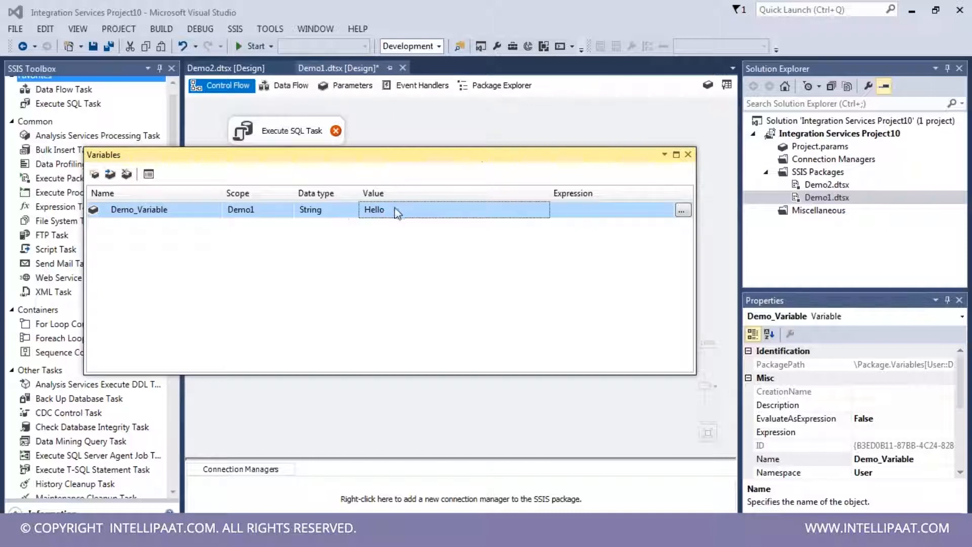
left_click(688, 155)
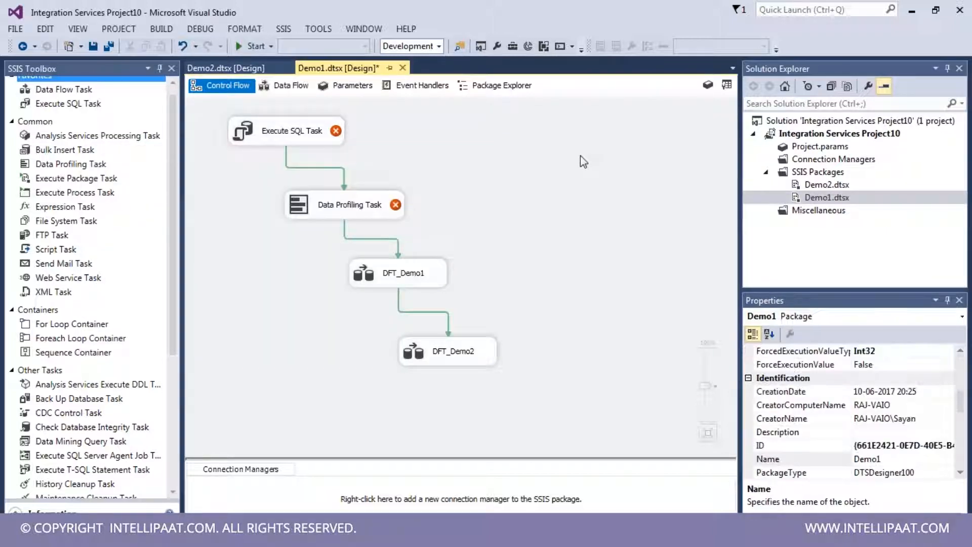
Step: Reopen the Variables window and move Demo_Variable from the package scope to the Data Profiling Task
right_click(500, 198)
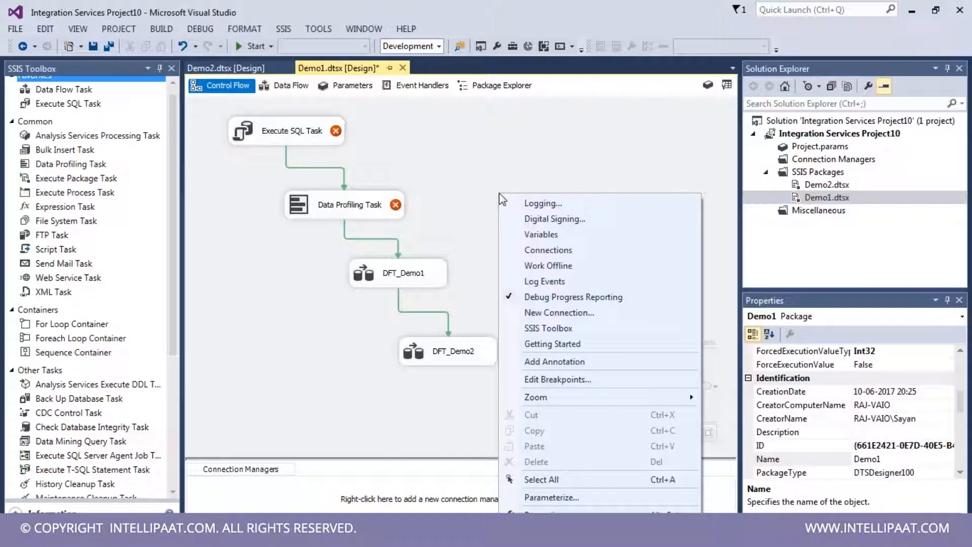
left_click(541, 235)
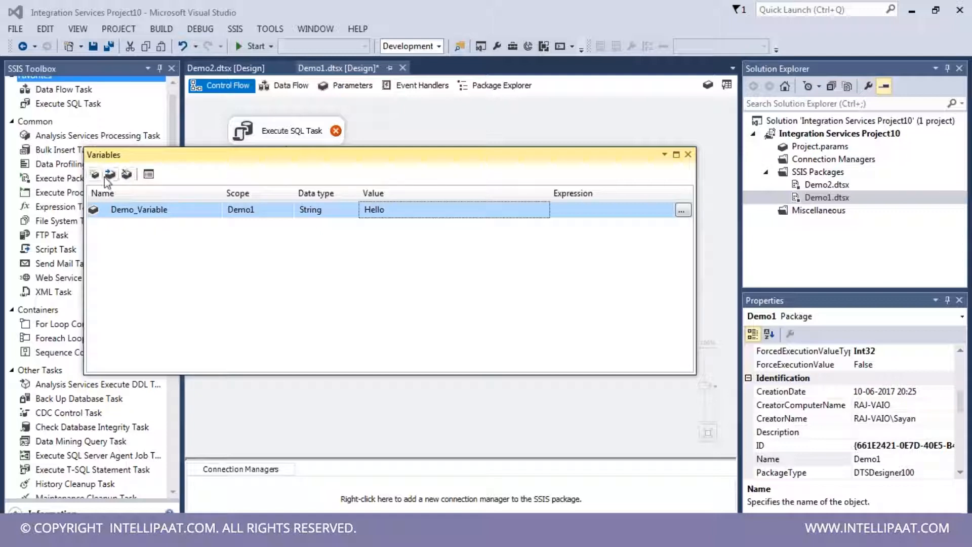
left_click(108, 177)
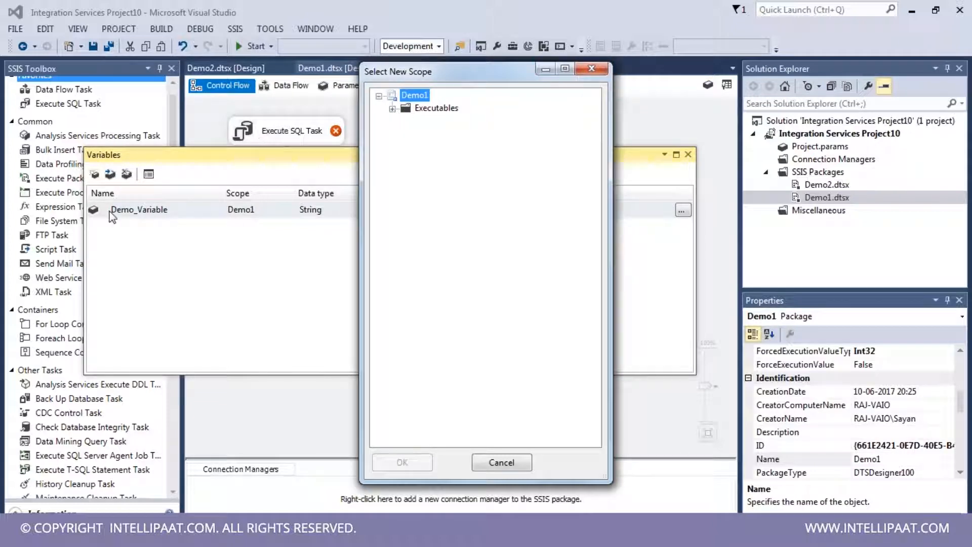
left_click(393, 110)
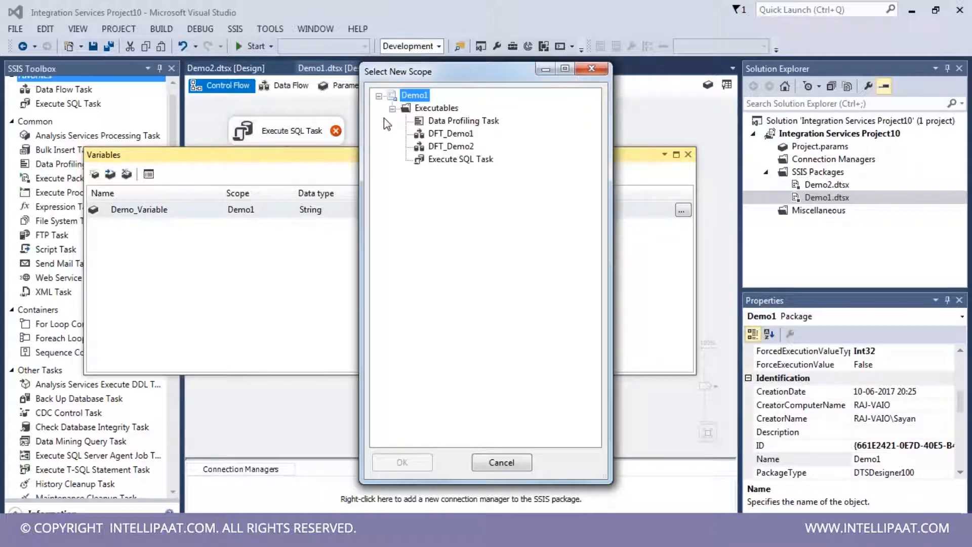
left_click(461, 129)
left_click(462, 121)
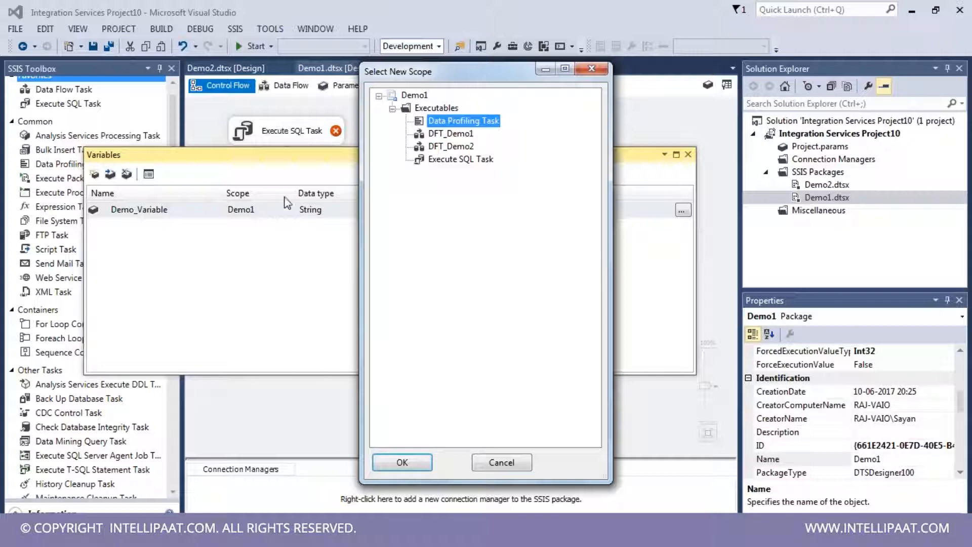
left_click(421, 462)
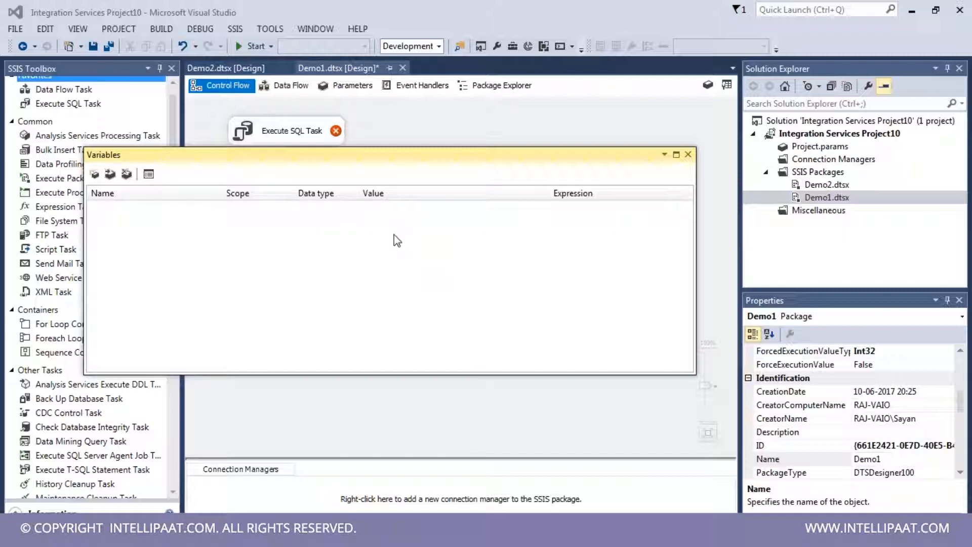
Step: Move the Variables window slightly and set its grid to show variables of all scopes
left_click_drag(382, 156, 448, 179)
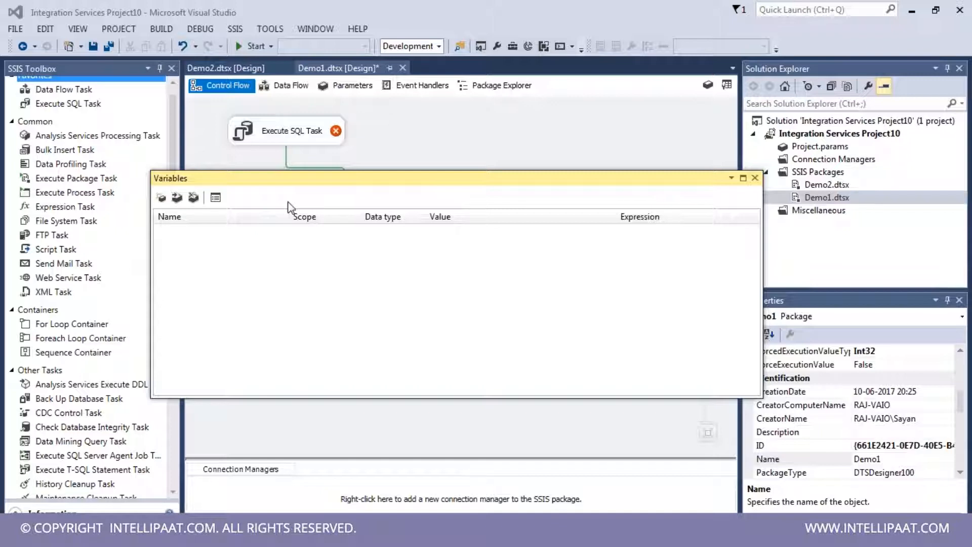
left_click(216, 198)
left_click(393, 216)
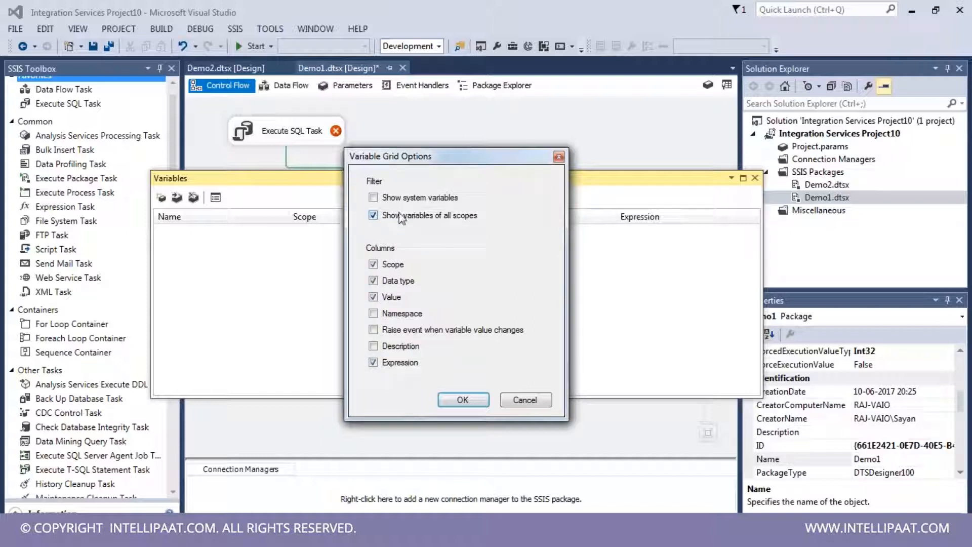
left_click(462, 399)
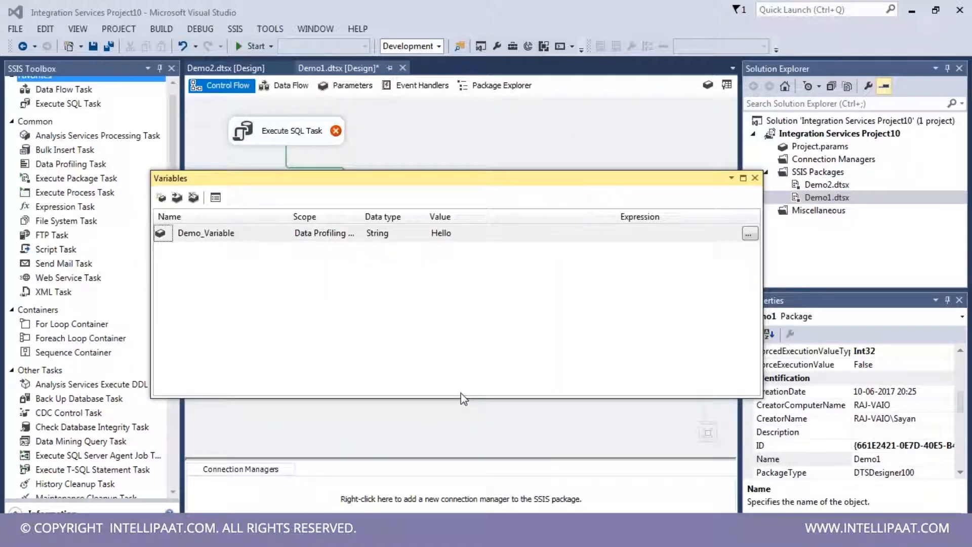
Step: Turn off showing variables of all scopes in the grid and close the Variables window
left_click(216, 197)
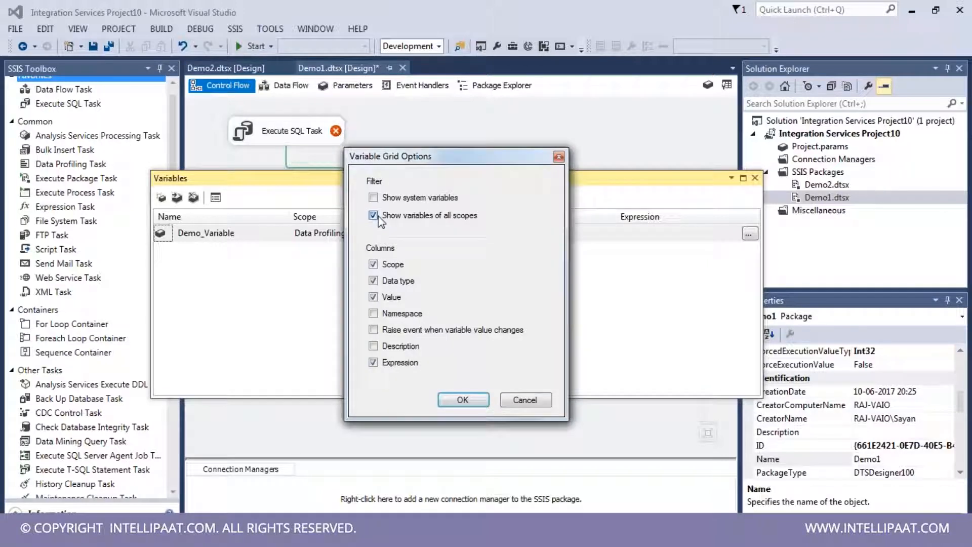
left_click(462, 399)
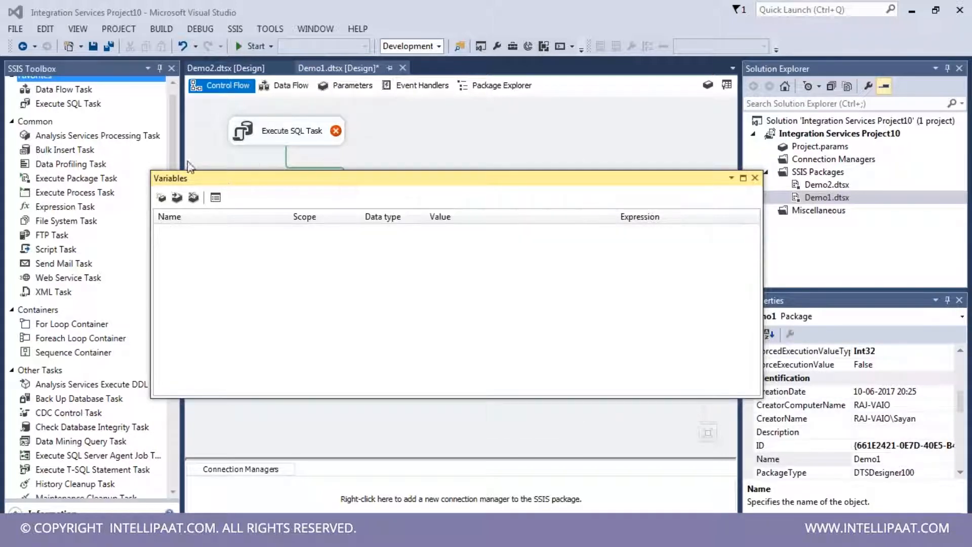
left_click(755, 178)
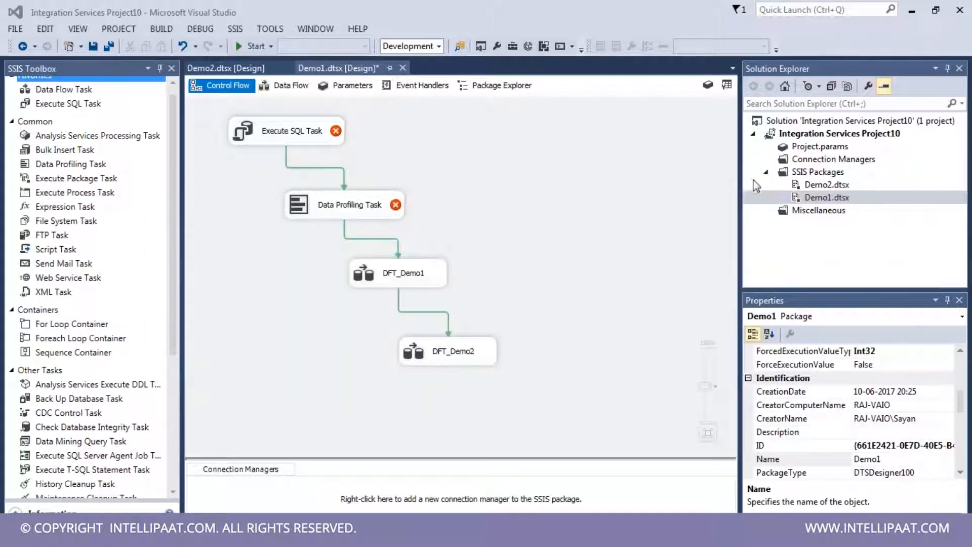
Step: Compare the context menu commands of the Data Profiling Task with those of the empty Control Flow surface
left_click(351, 207)
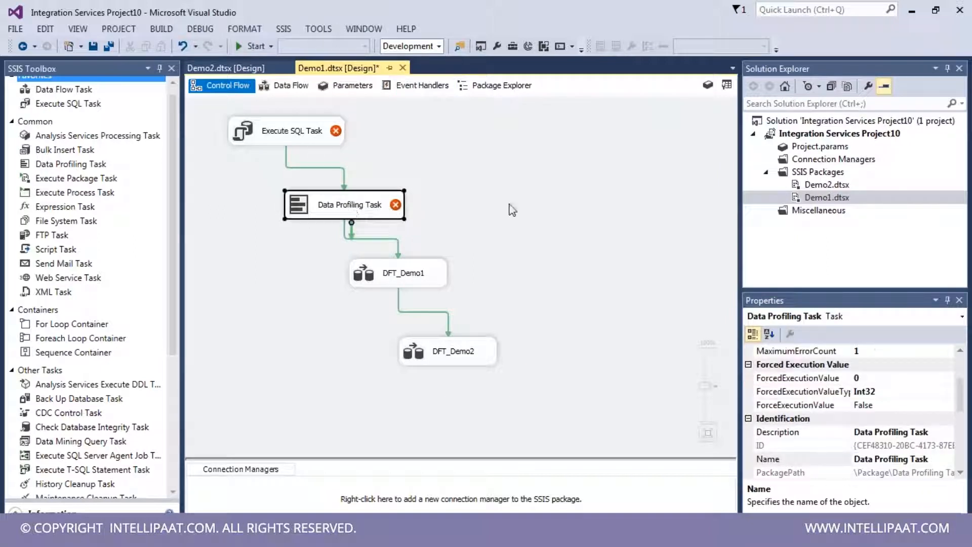
right_click(385, 204)
right_click(501, 172)
left_click(487, 164)
right_click(485, 164)
left_click(373, 203)
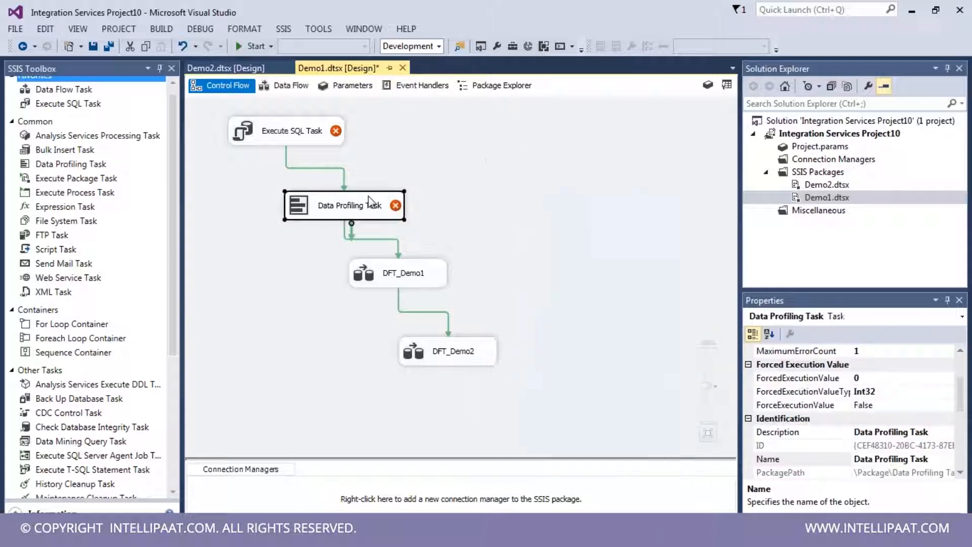
right_click(370, 202)
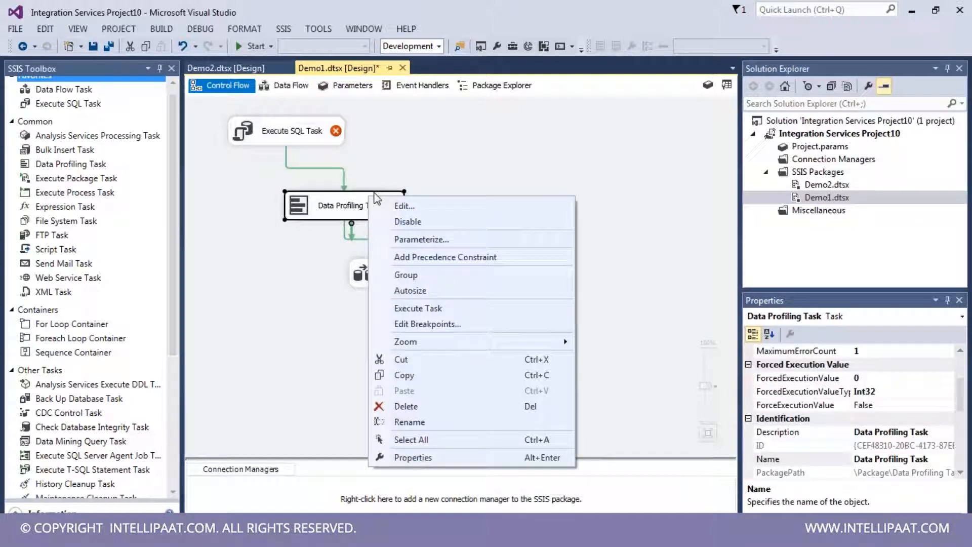
left_click(409, 161)
right_click(410, 160)
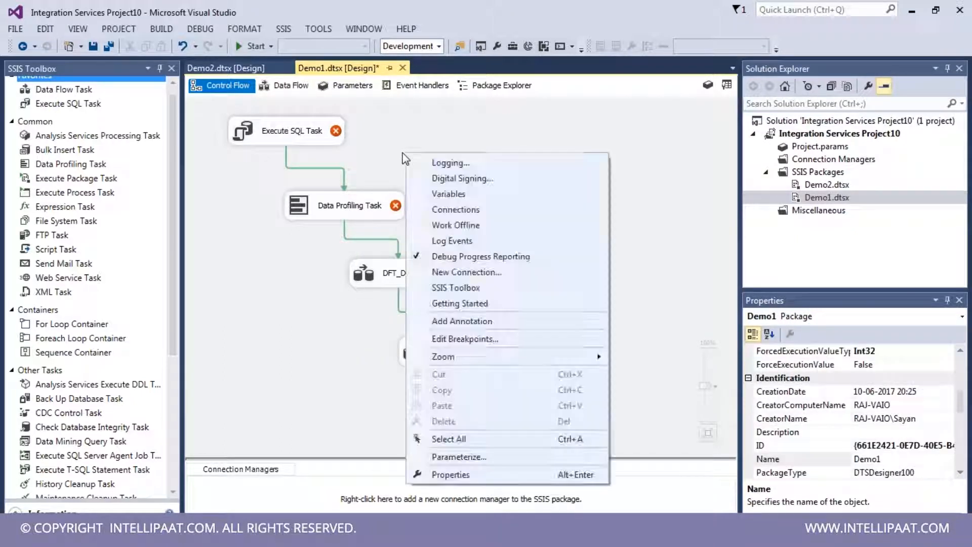
Step: View the General settings in the Data Profiling Task Editor and close it without changes
left_click(348, 206)
double_click(305, 211)
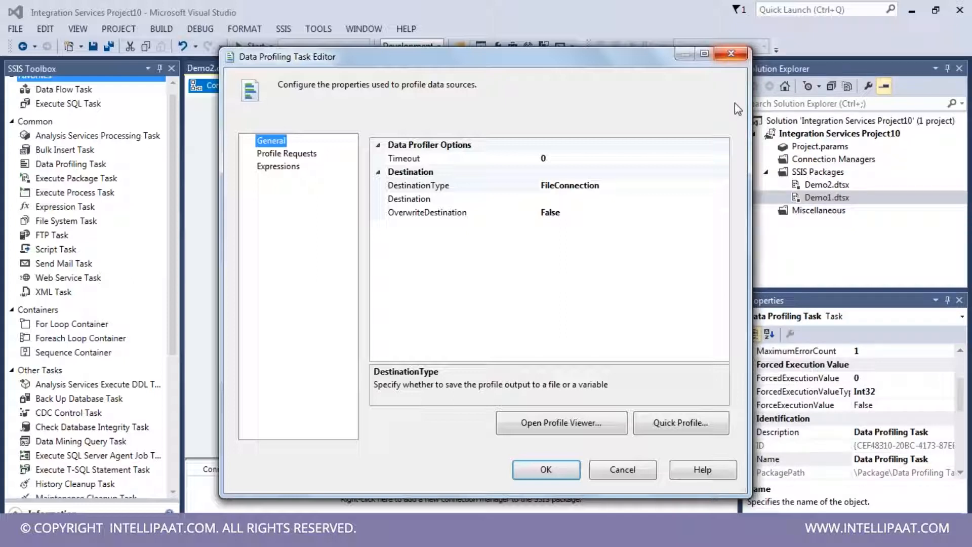
left_click(731, 53)
Step: Reopen the Variables window from the Control Flow surface and show variables of all scopes again
left_click(454, 172)
right_click(454, 172)
left_click(500, 213)
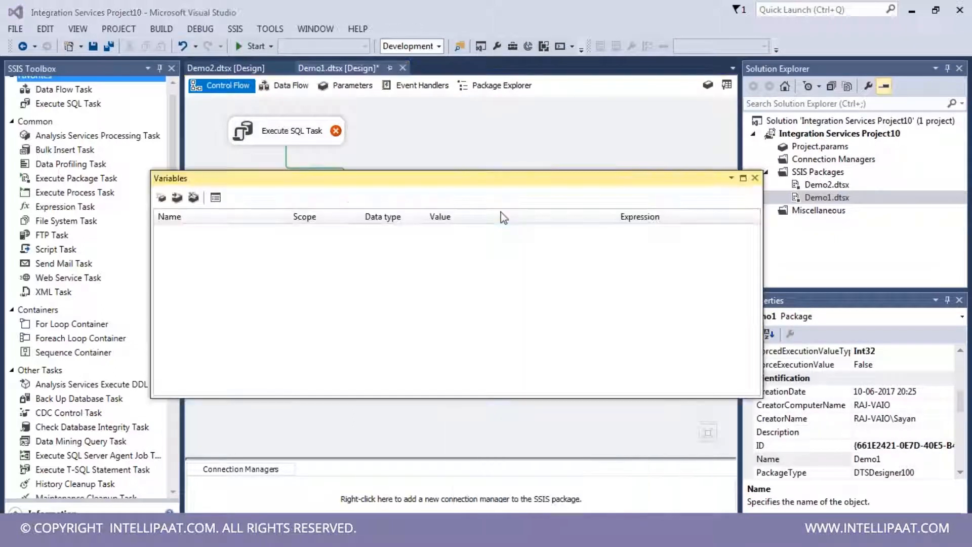
left_click(215, 198)
left_click(416, 221)
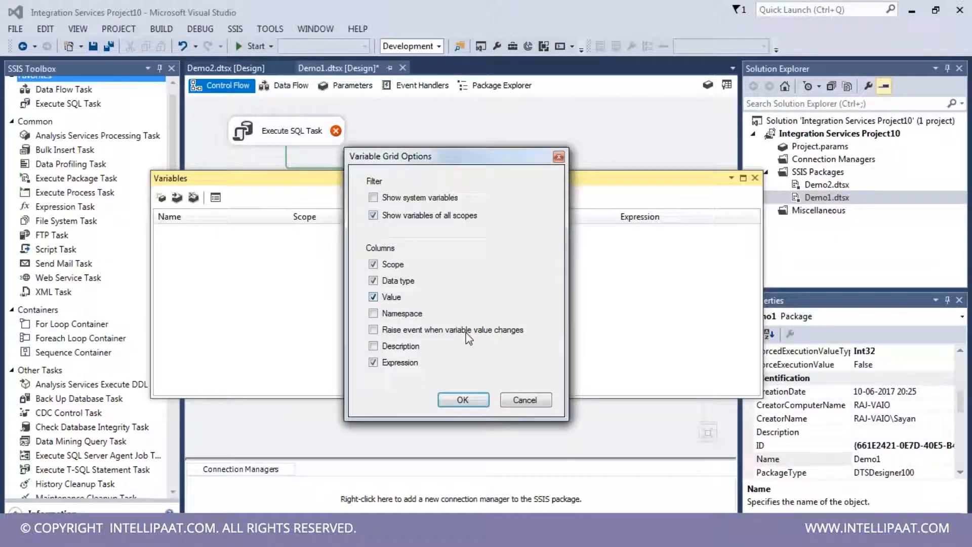
left_click(461, 399)
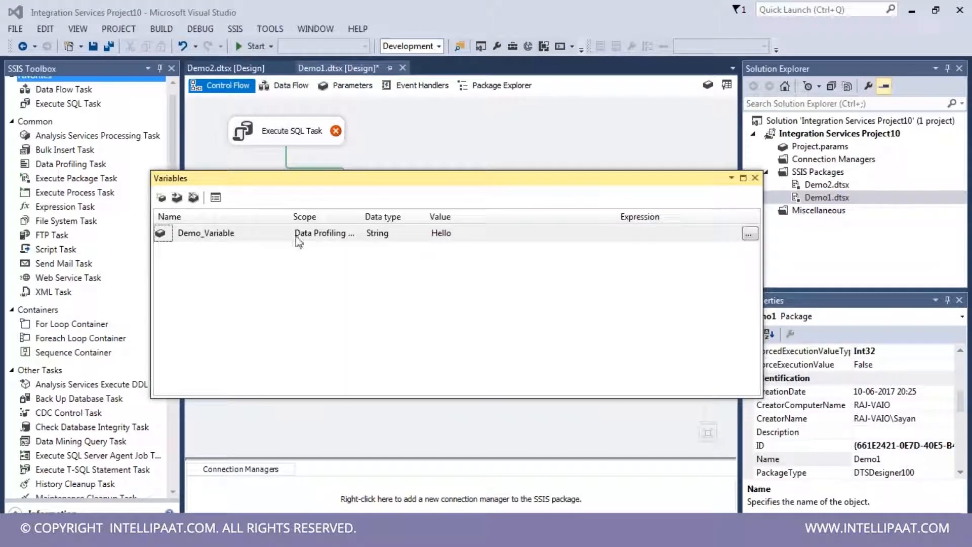
Step: Fit the Scope column to its contents, select Demo_Variable's scope, and review the Variable Grid Options without changing them
double_click(360, 217)
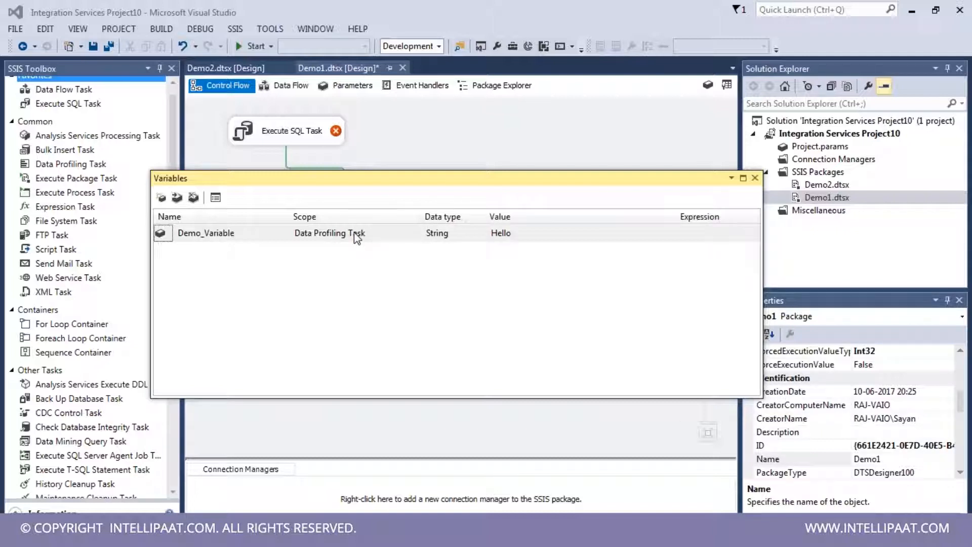
left_click(354, 232)
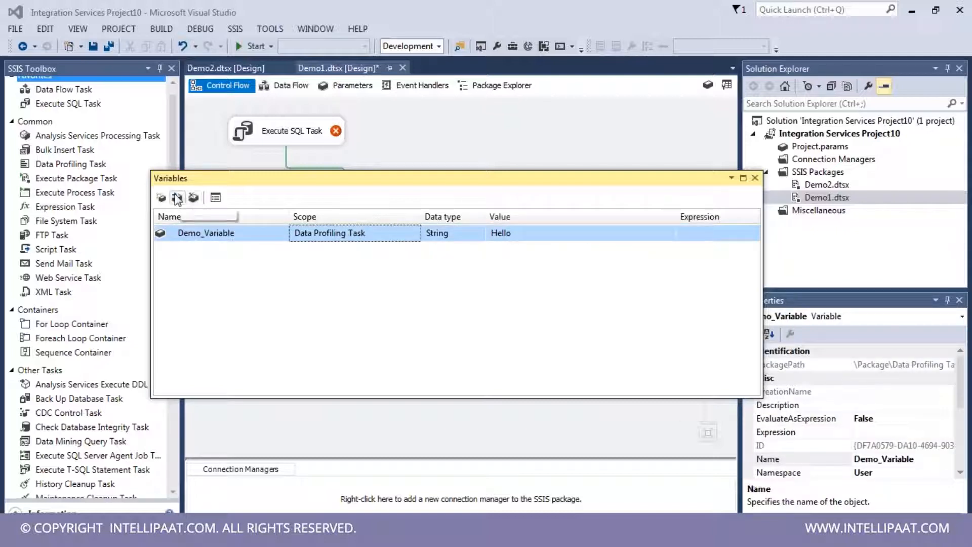
left_click(214, 198)
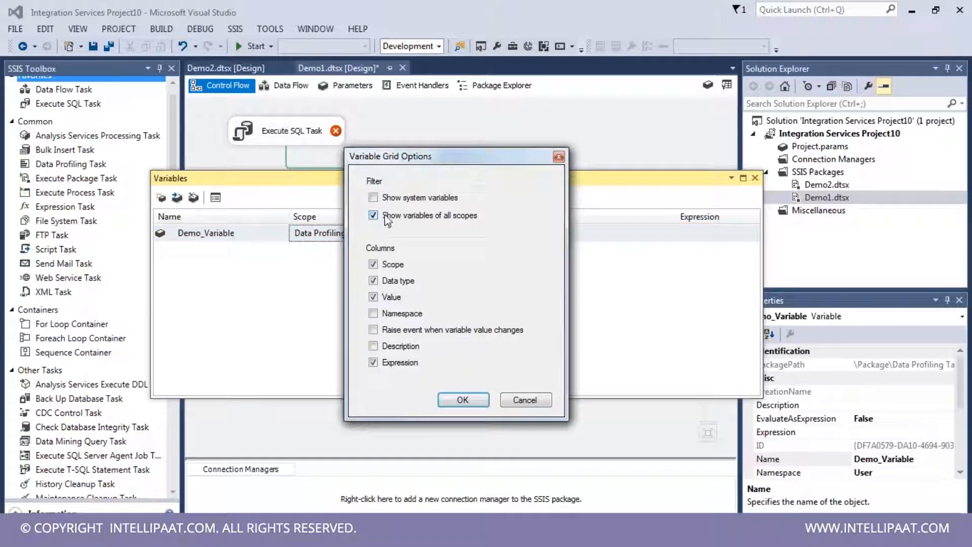
left_click(559, 158)
Step: Move the Variables window clear of the Data Profiling Task, select that task to relate it to Demo_Variable's scope, and close the window
left_click_drag(468, 180, 491, 323)
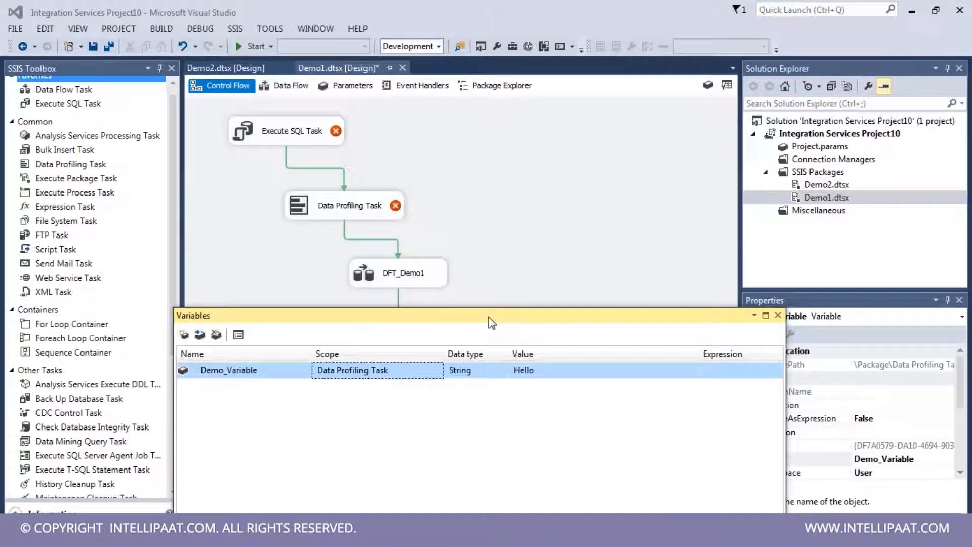
left_click(353, 217)
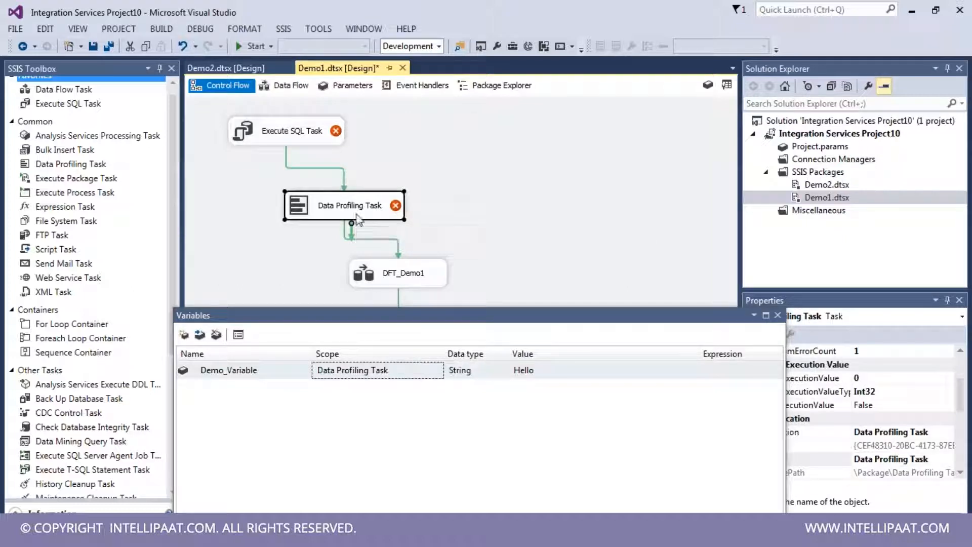
left_click(778, 316)
left_click(663, 204)
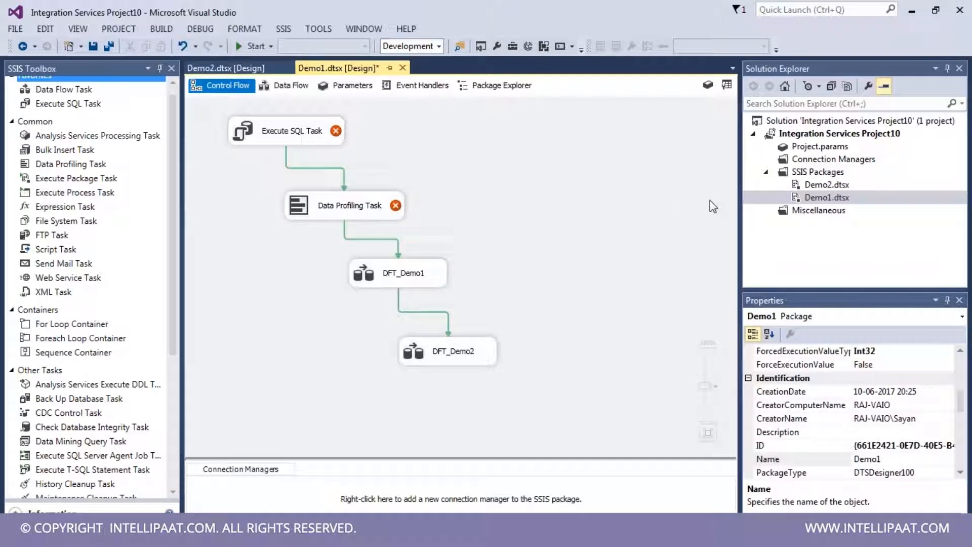
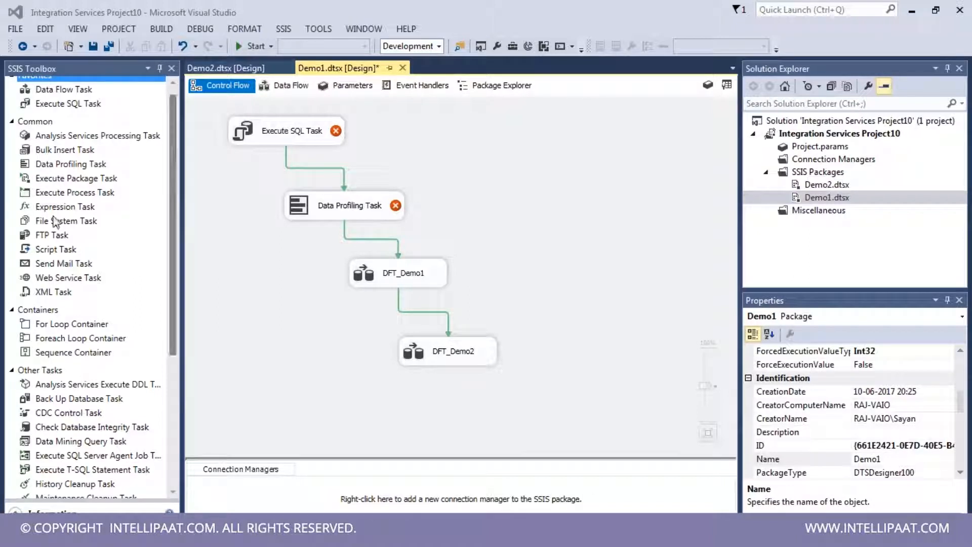
Step: Show the data flow of DFT_Demo2 and add an OLE DB Source to it
left_click(288, 86)
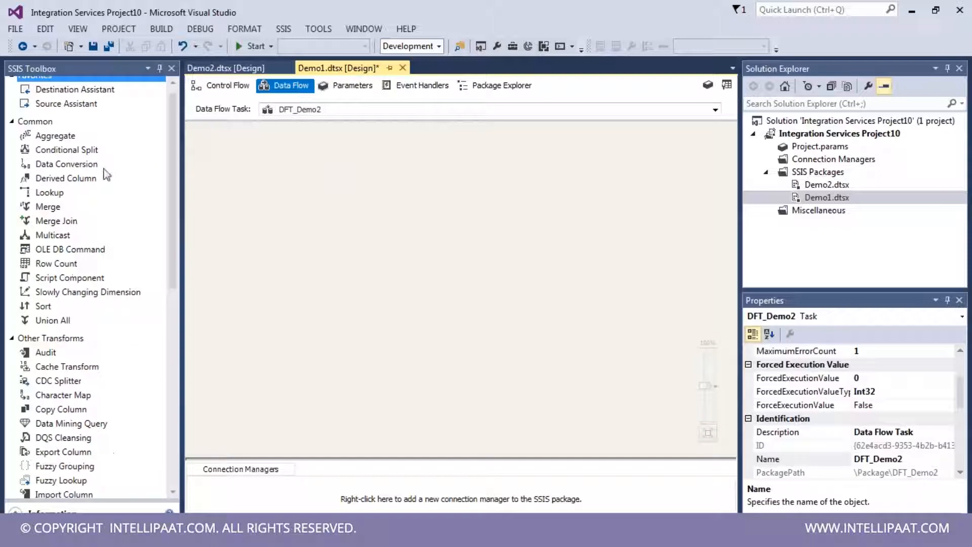
left_click_drag(171, 193, 171, 360)
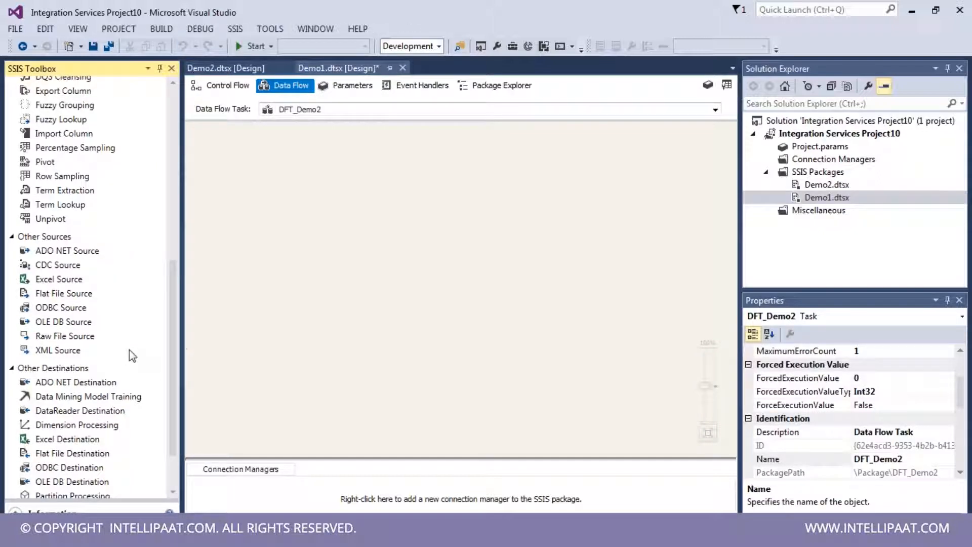
left_click_drag(69, 326, 327, 198)
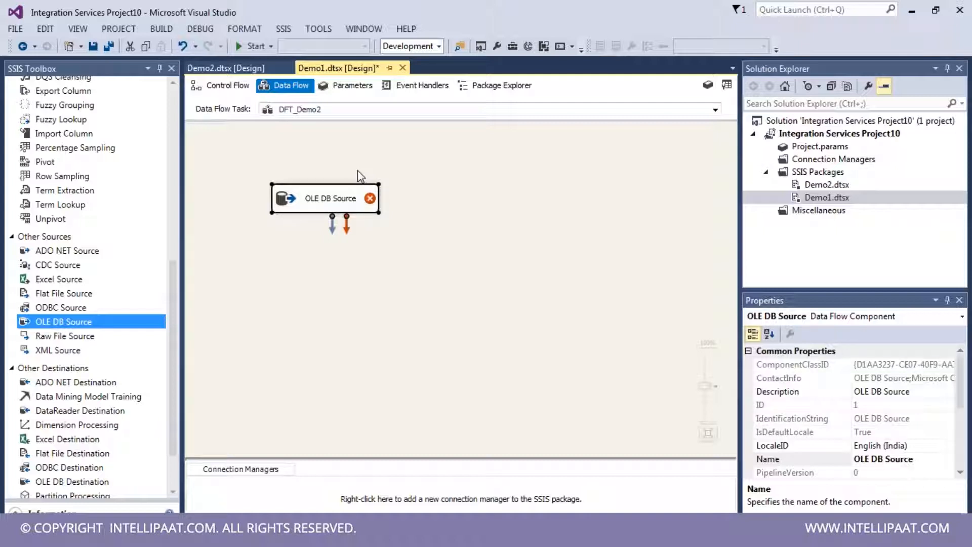
Step: View the OLE DB Source's connection manager settings and its option for a new connection, and close the editor without changes
double_click(306, 199)
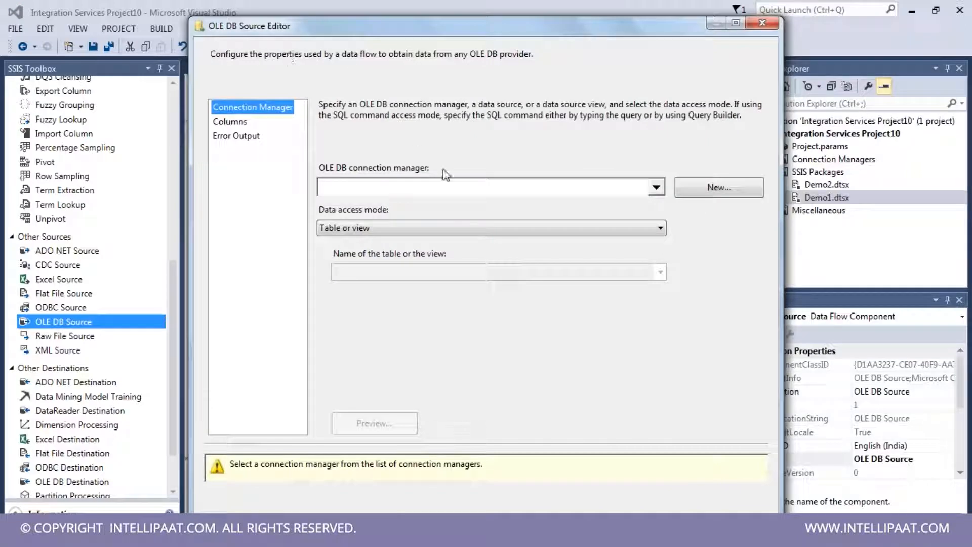
left_click(729, 190)
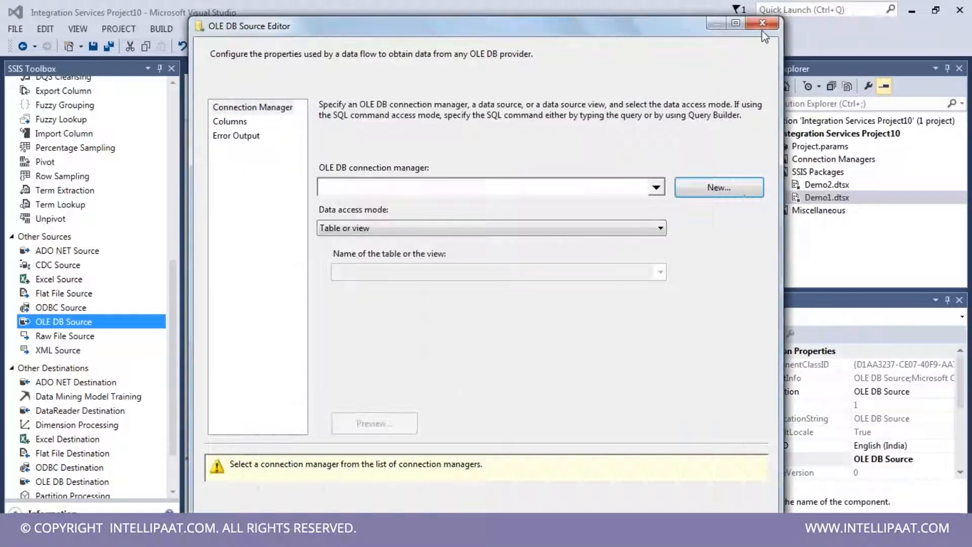
left_click(823, 26)
left_click(517, 217)
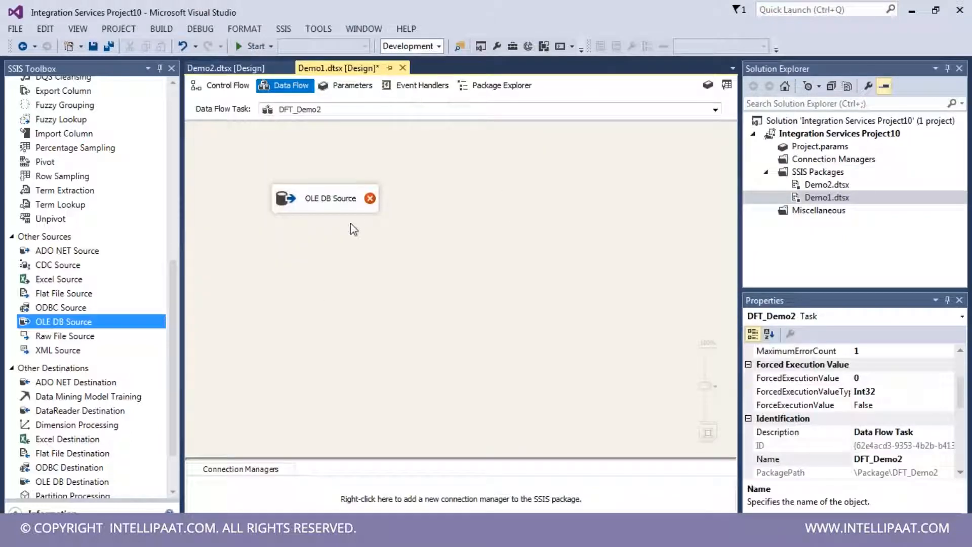
Step: Return to the control flow and view the connection types offered for a new package connection manager
right_click(397, 480)
key("Escape")
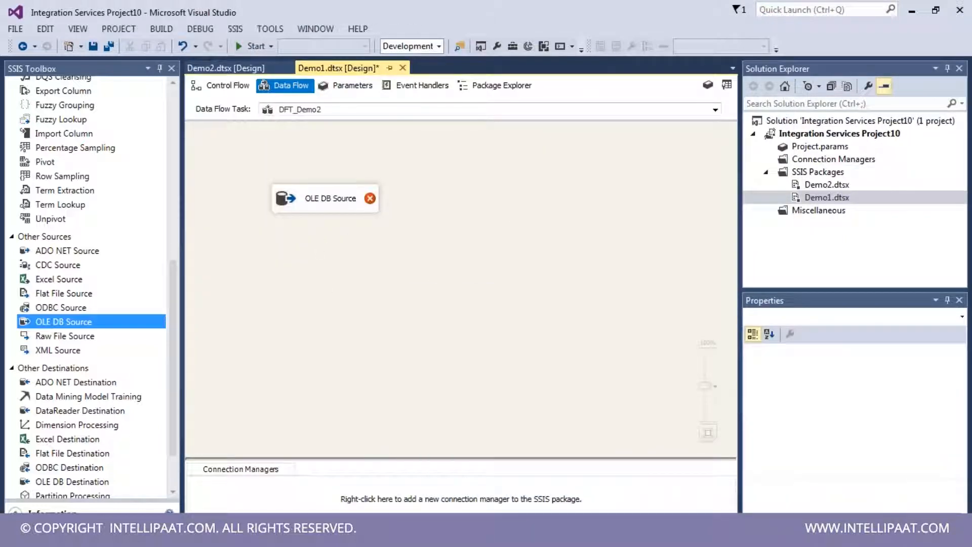
key("Escape")
left_click(222, 85)
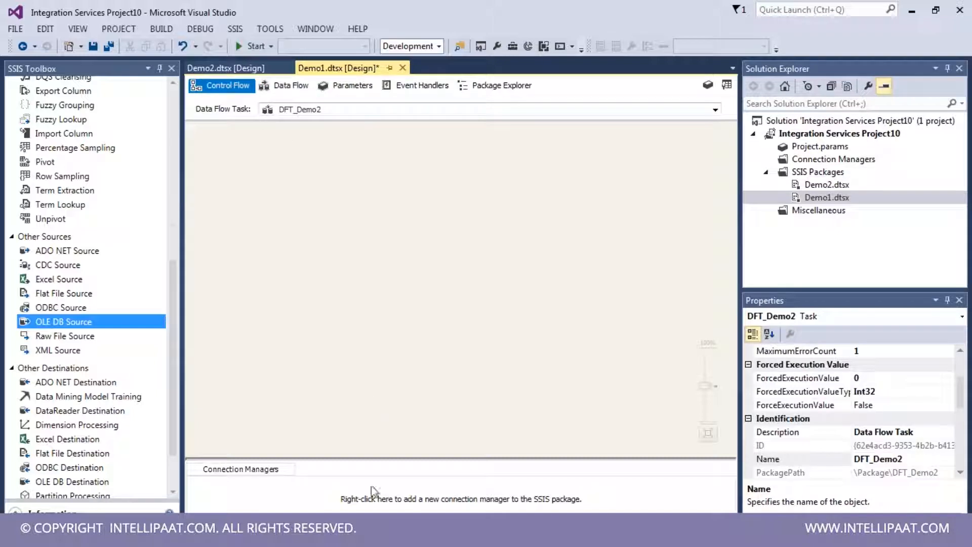
right_click(377, 490)
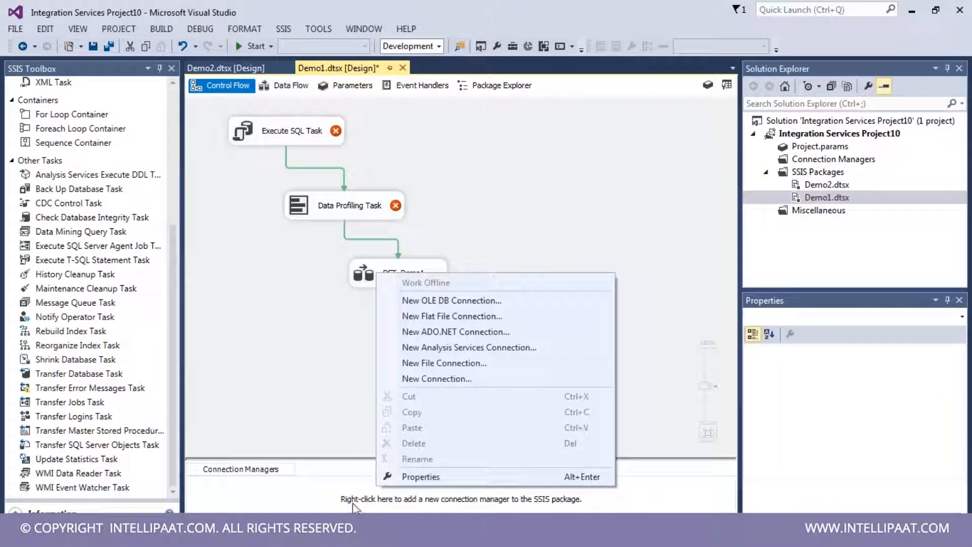
key("Escape")
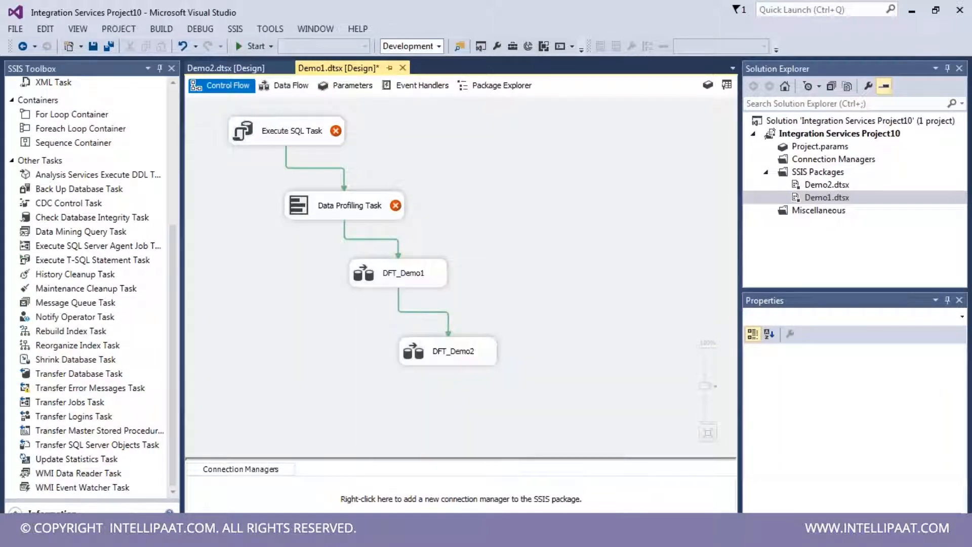
Step: Review all connection manager types in the Add SSIS Connection Manager dialog and close it without adding one
right_click(434, 501)
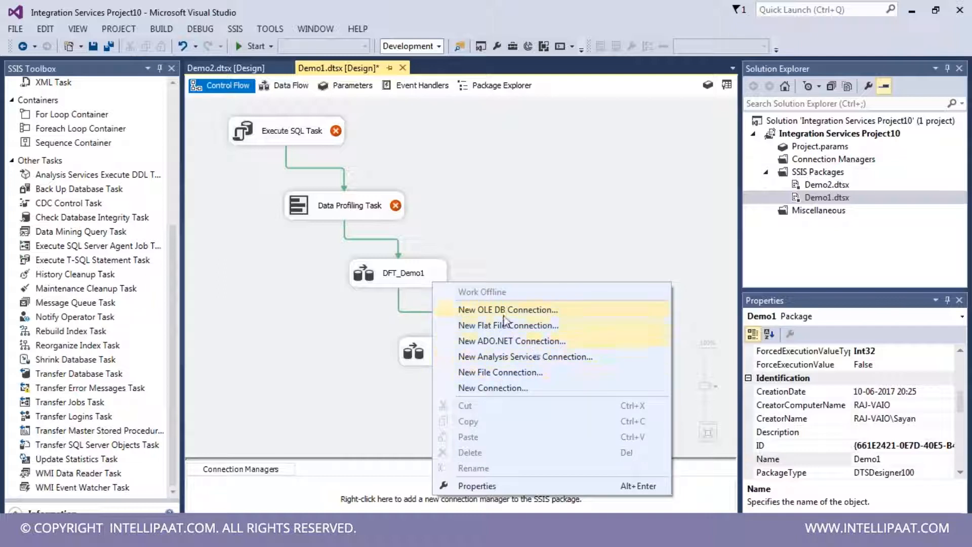
left_click(511, 388)
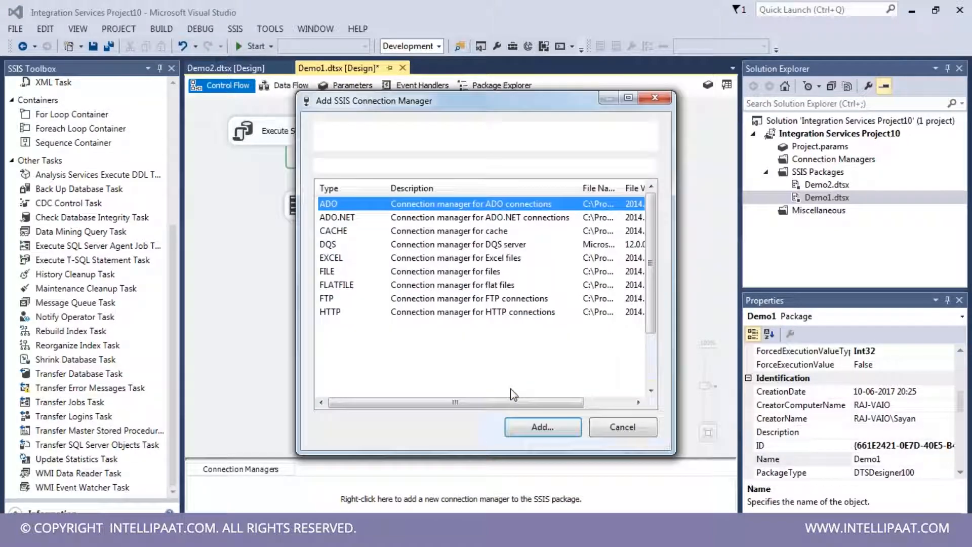
scroll(512, 309, "down", 2)
scroll(433, 291, "up", 2)
scroll(430, 290, "down", 2)
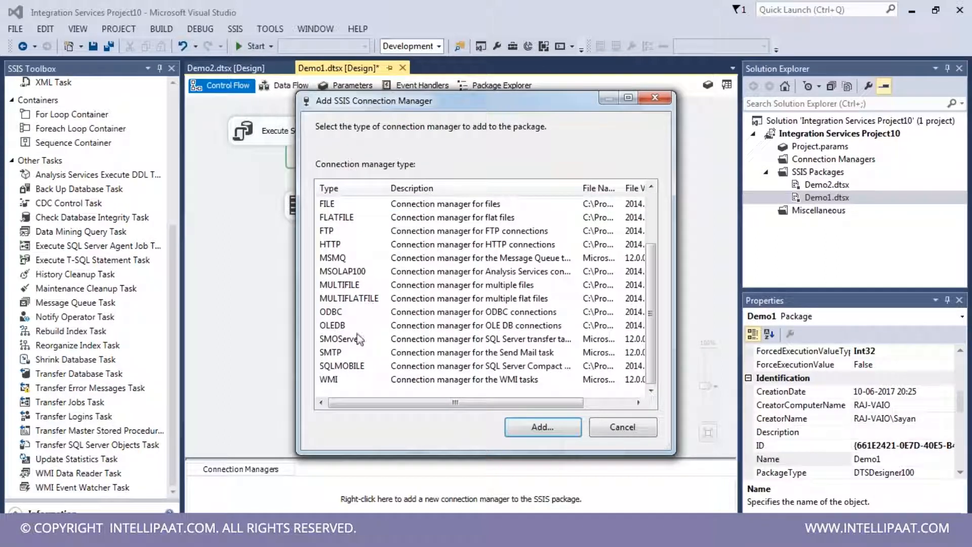
scroll(418, 319, "up", 2)
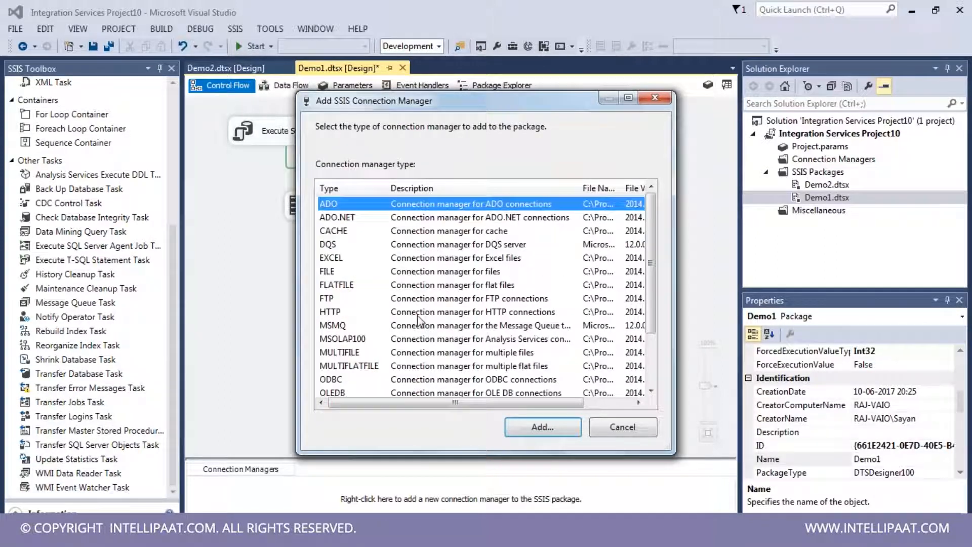
left_click(655, 98)
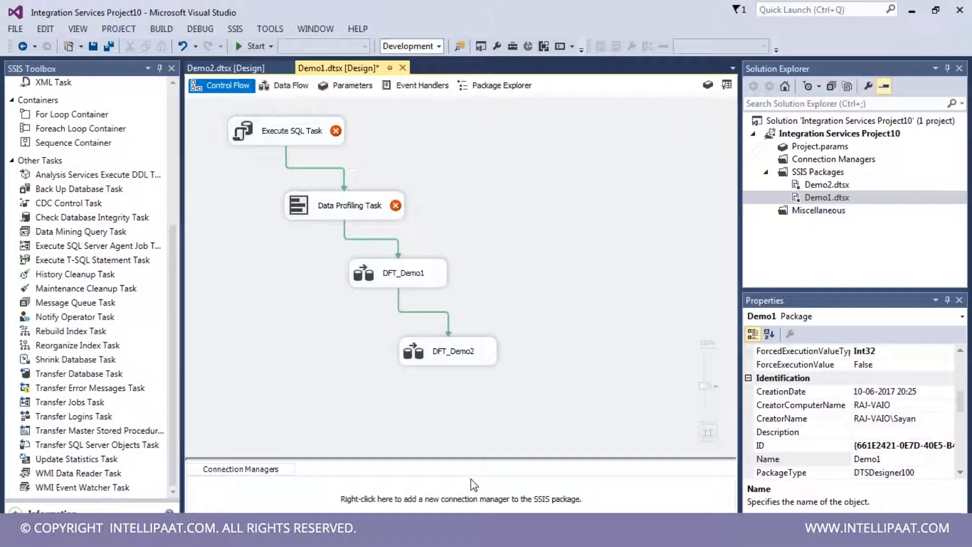
Step: View the commands available for Project.params in the solution and dismiss them without choosing one
left_click(819, 146)
right_click(818, 144)
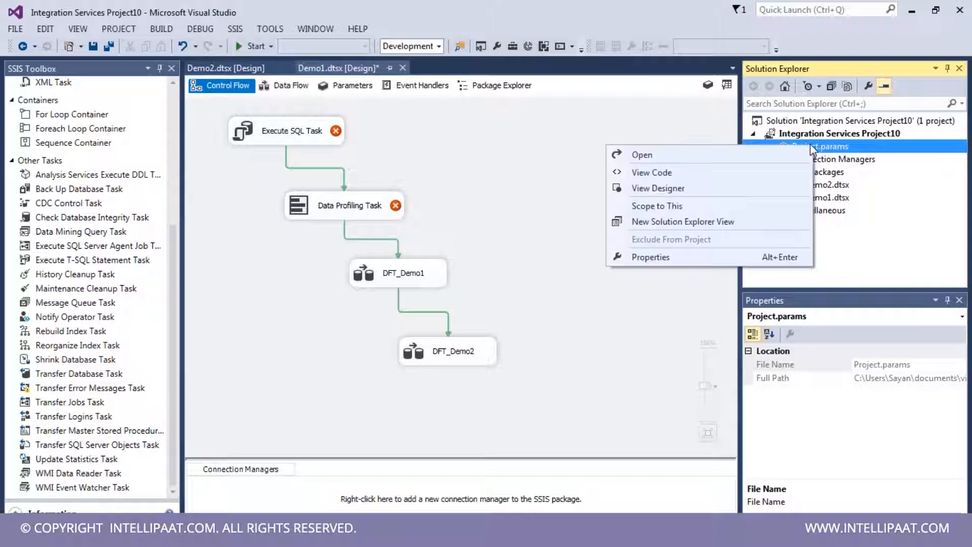
left_click(696, 127)
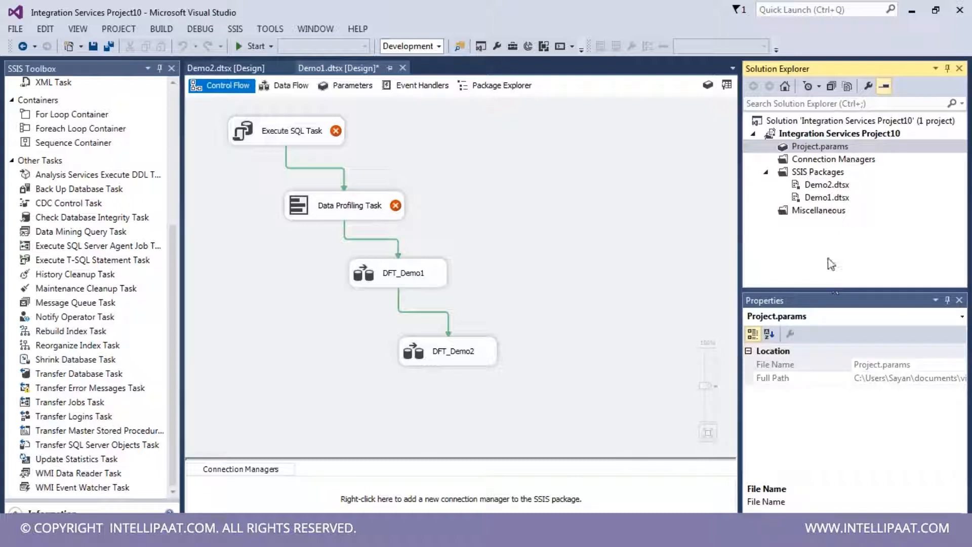
Step: Start a new OLE DB connection for the package and set its server name to "." for the local server
right_click(512, 498)
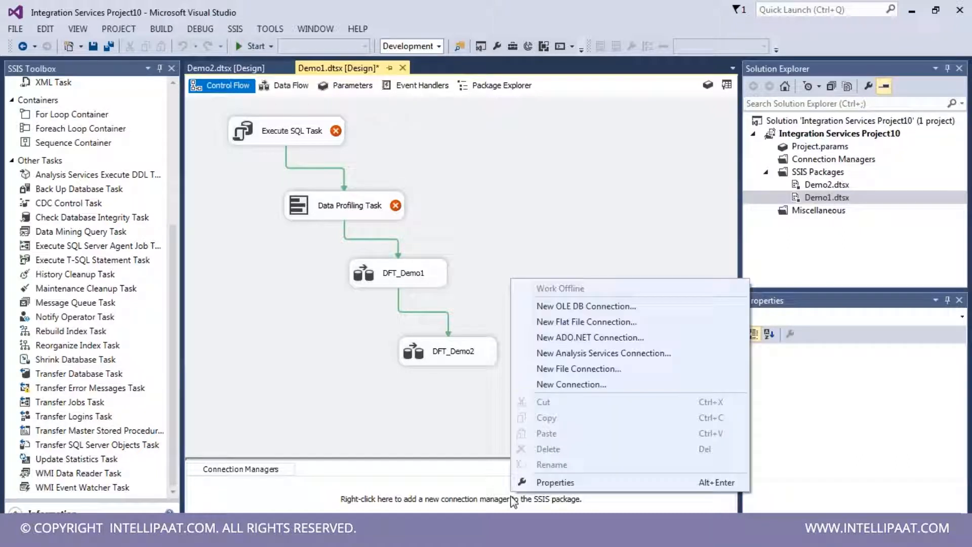
left_click(600, 306)
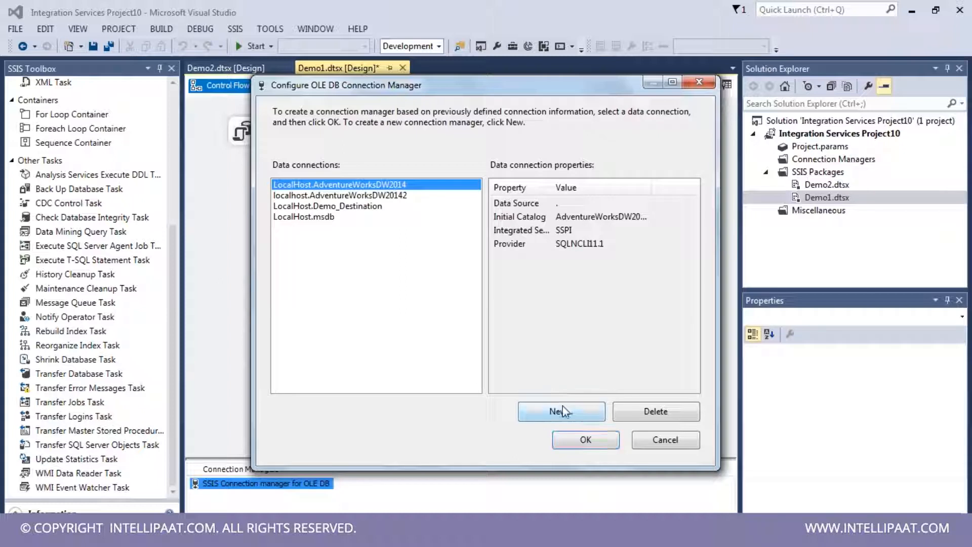
left_click(562, 410)
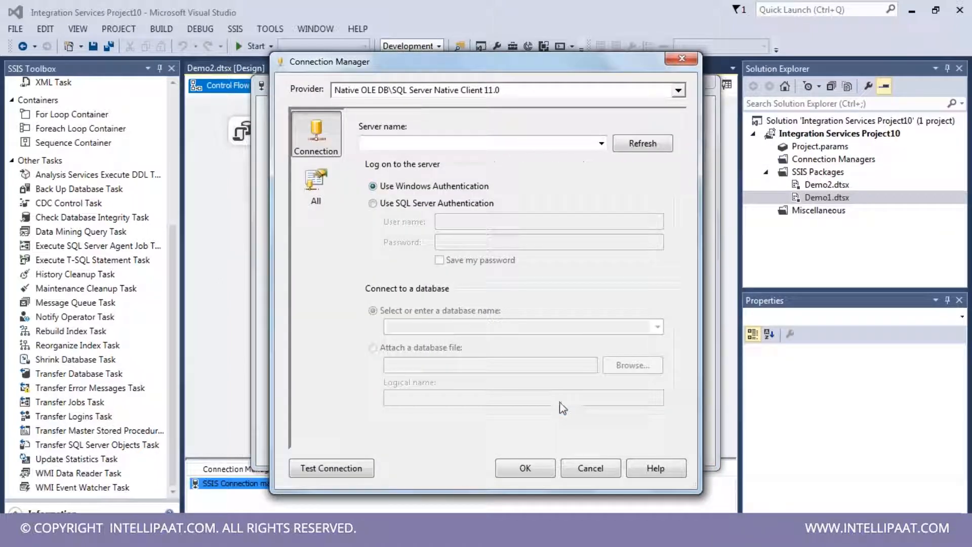
left_click(456, 144)
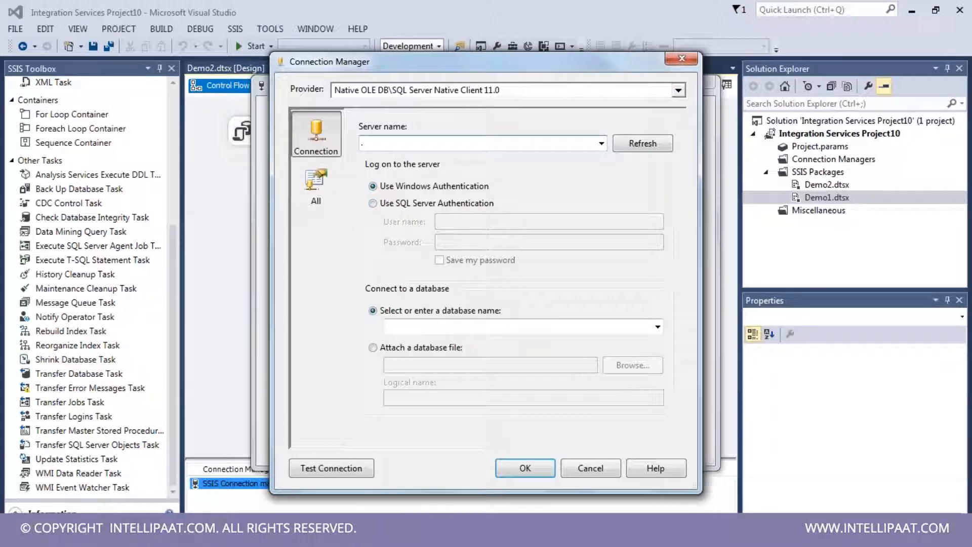
Step: Switch to SQL Server Management Studio and connect to the local Database Engine with SQL Server Authentication
key("super")
left_click(55, 229)
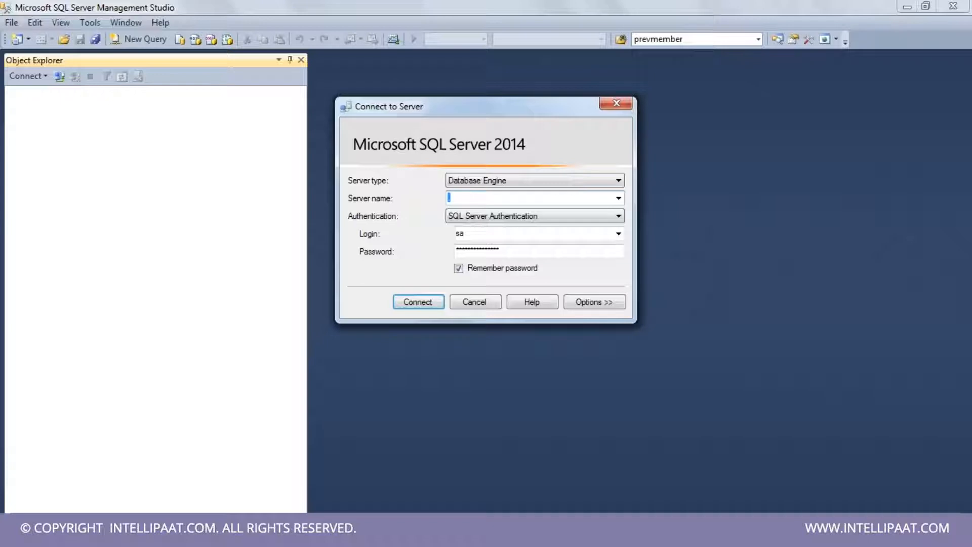
left_click(418, 303)
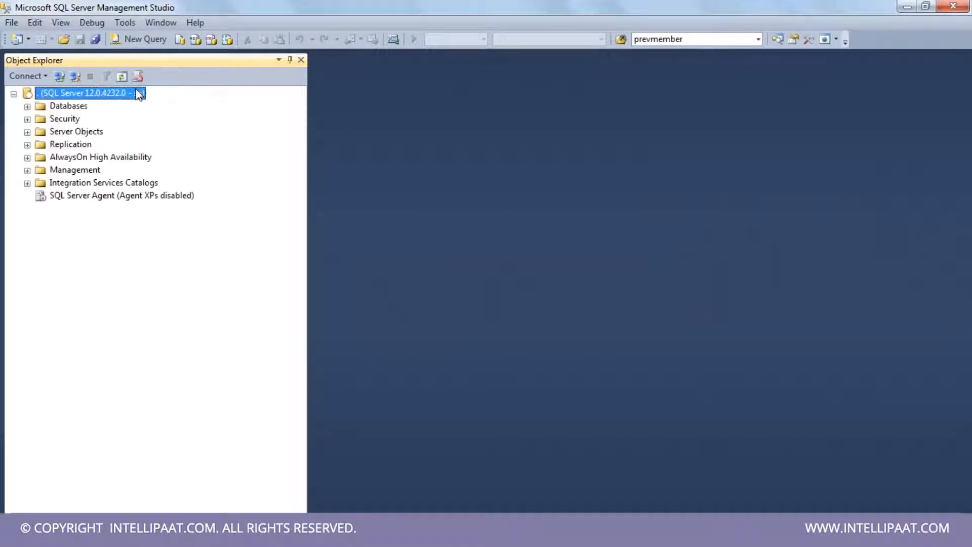
Step: Open the local server's properties, examine the server authentication mode on the Security page, and close them without changes
right_click(129, 91)
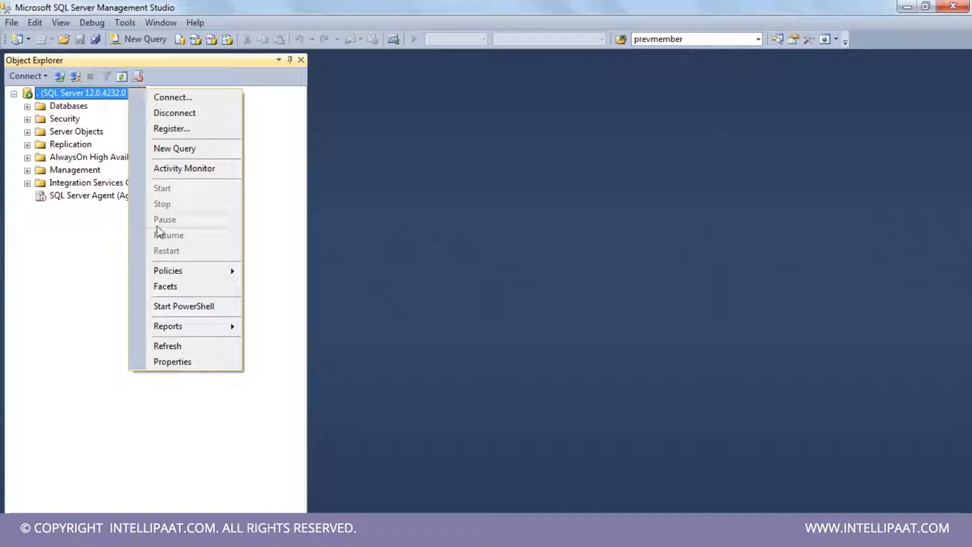
left_click(167, 362)
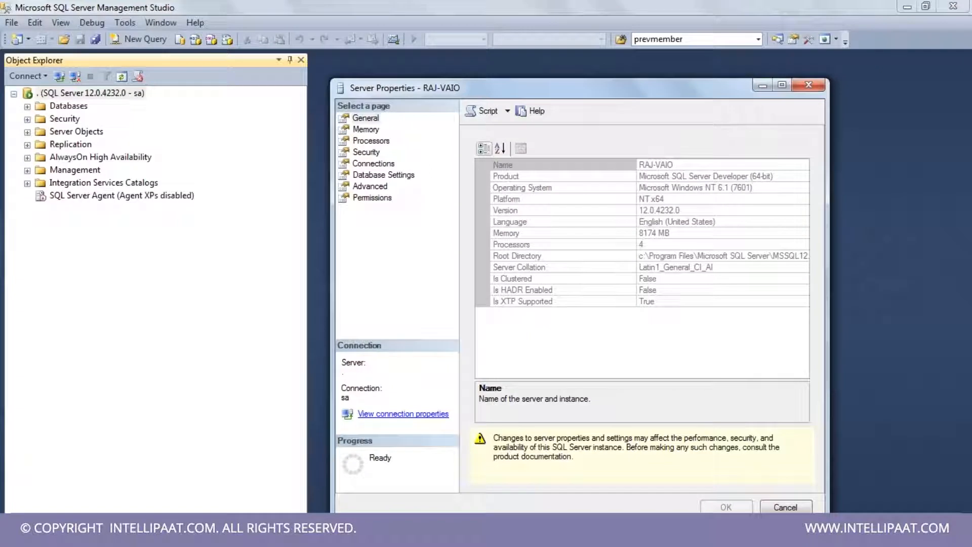
left_click(366, 152)
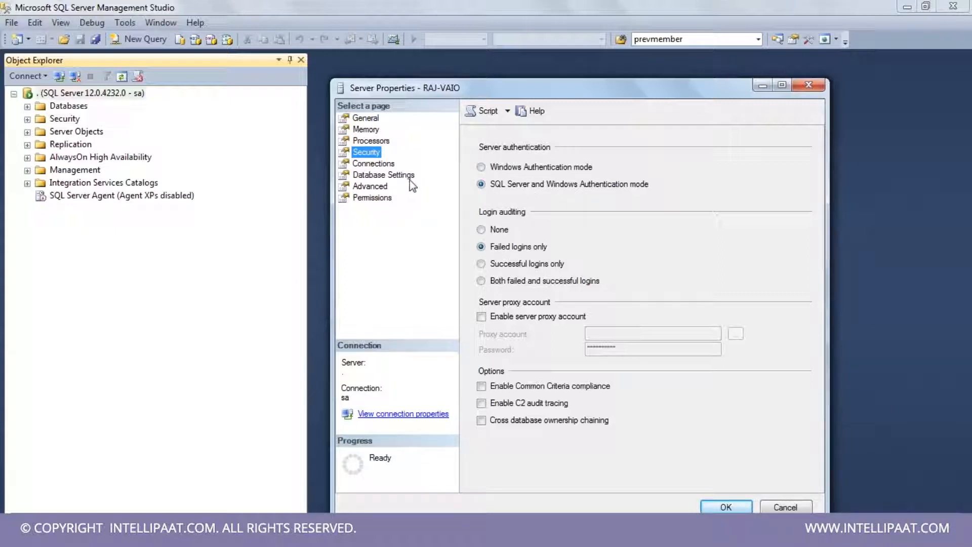
left_click(389, 165)
left_click(369, 141)
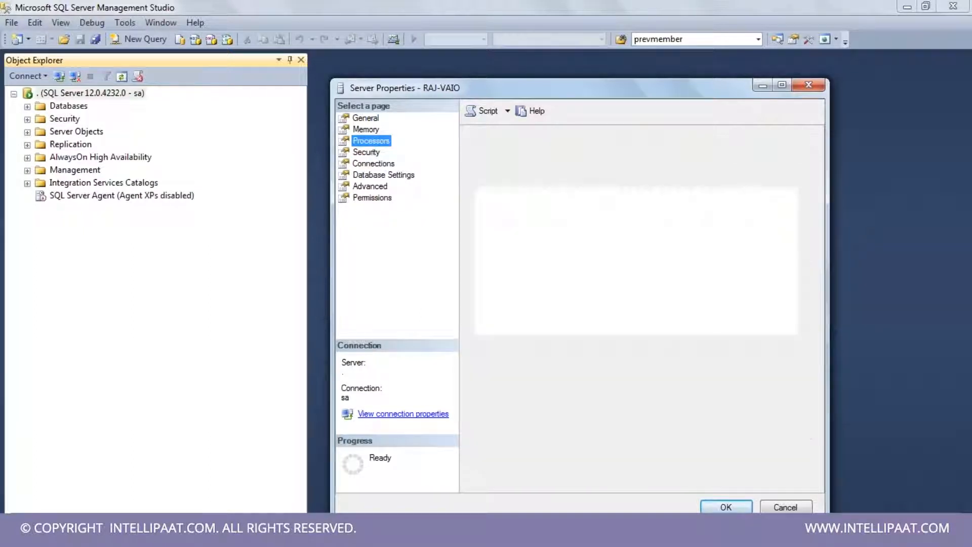
left_click(366, 120)
left_click(367, 129)
left_click(377, 152)
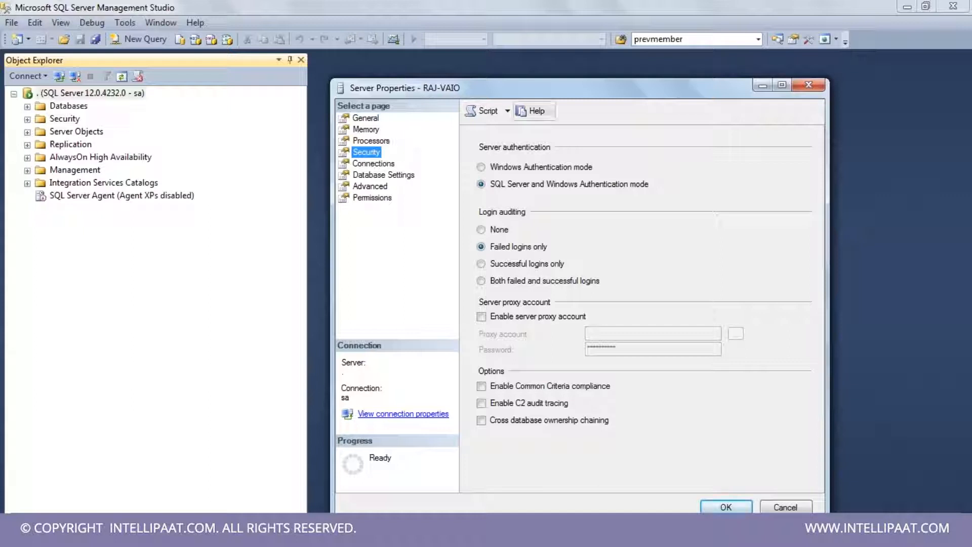
left_click(810, 85)
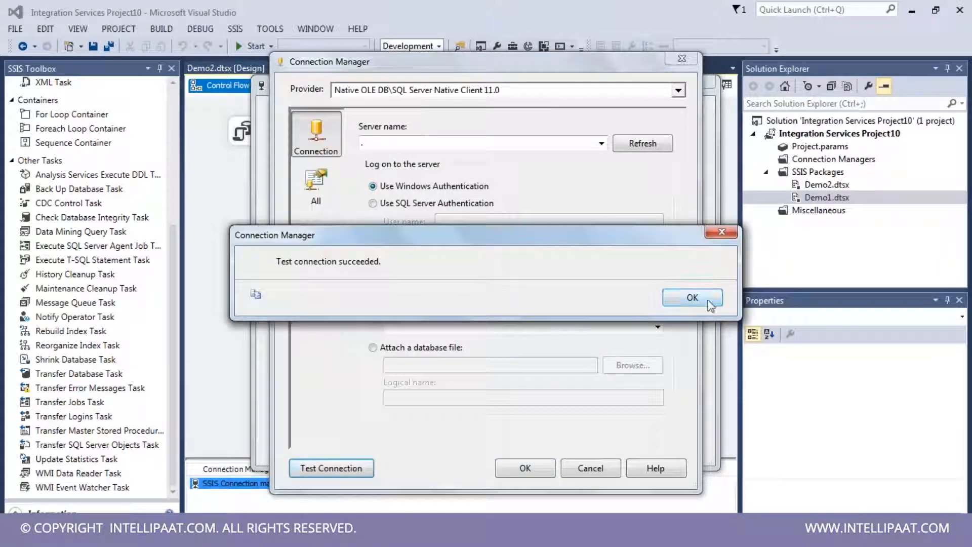
Step: Finish the connection test in Visual Studio, select the AdventureWorksDW2014 database, and create the OLE DB connection manager
left_click(679, 297)
left_click(657, 327)
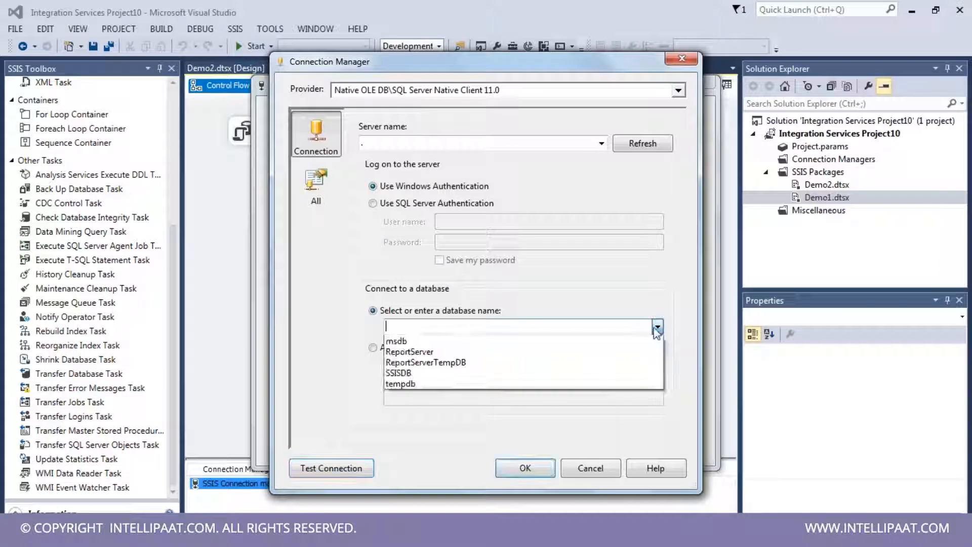
left_click(456, 341)
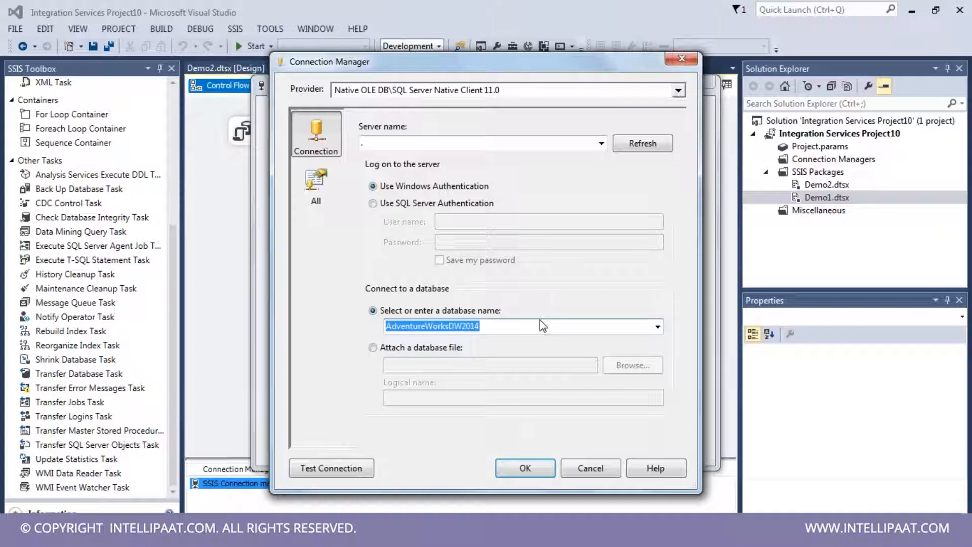
left_click(541, 466)
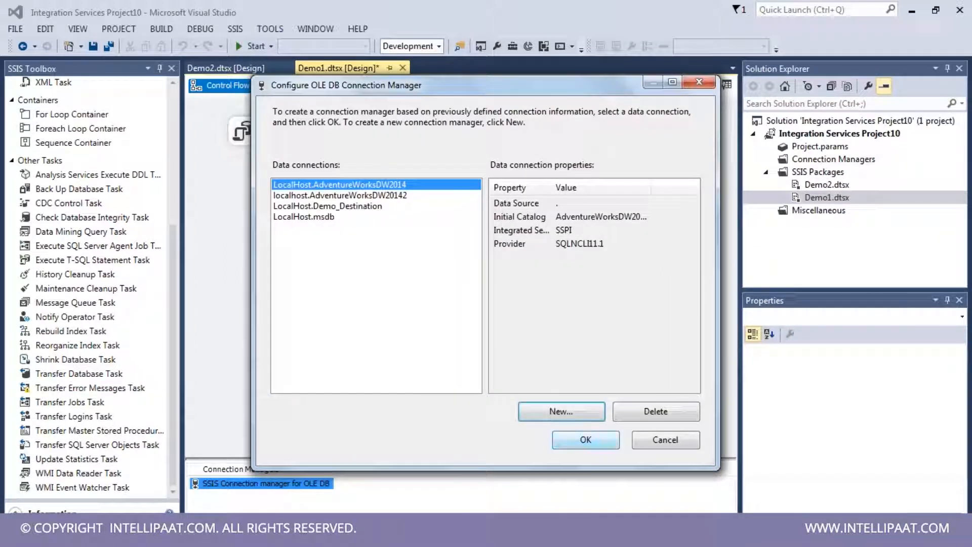
left_click(576, 442)
Step: Rename the new AdventureWorksDW2014 connection manager in the Demo1 package to Conn_Manager_OLEDB
left_click(365, 485)
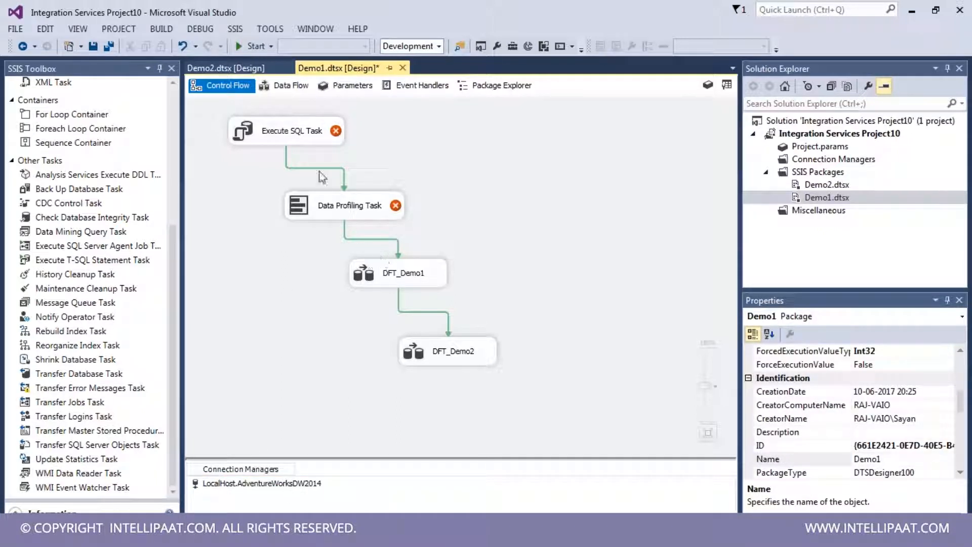
right_click(267, 486)
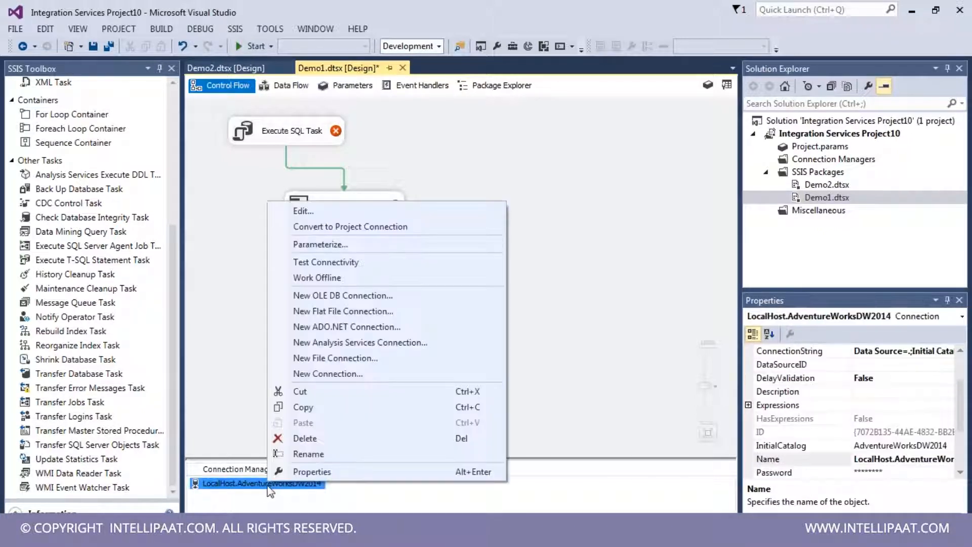
left_click(299, 456)
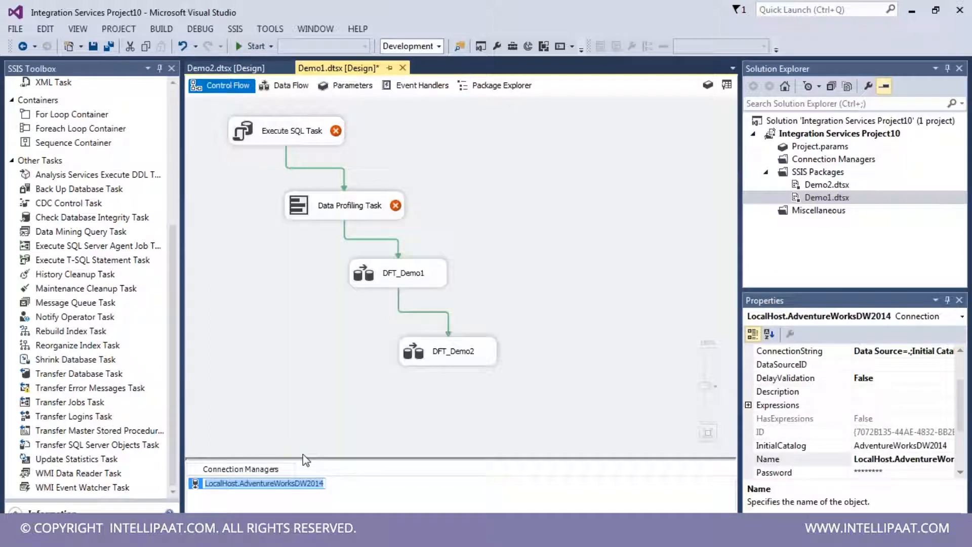
type("Conn_Manag")
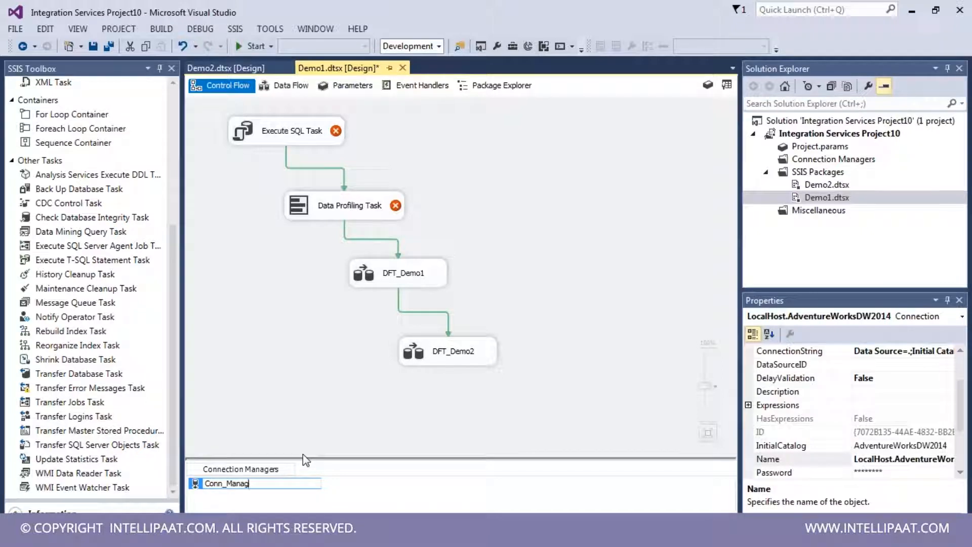
type("er_OLEDB")
key("Return")
left_click(306, 371)
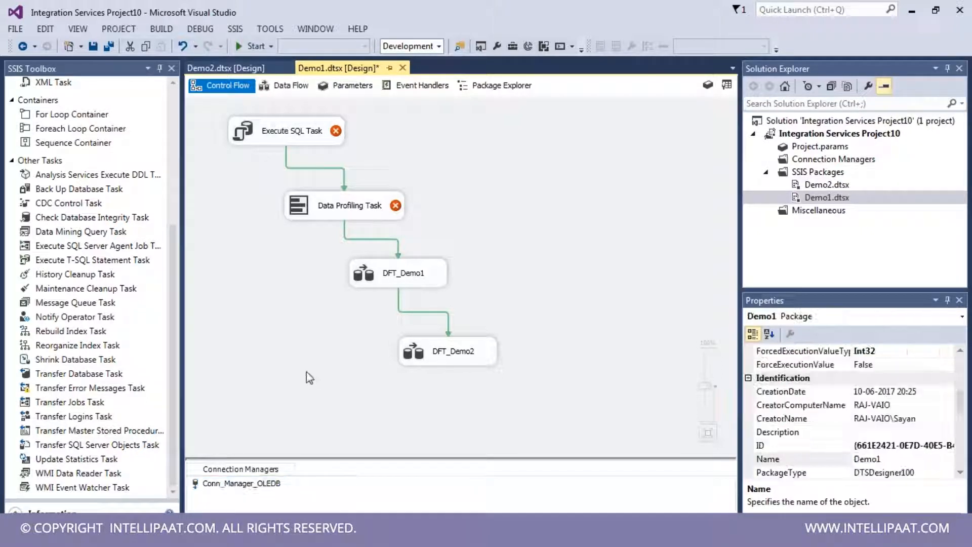
left_click(257, 483)
left_click(268, 386)
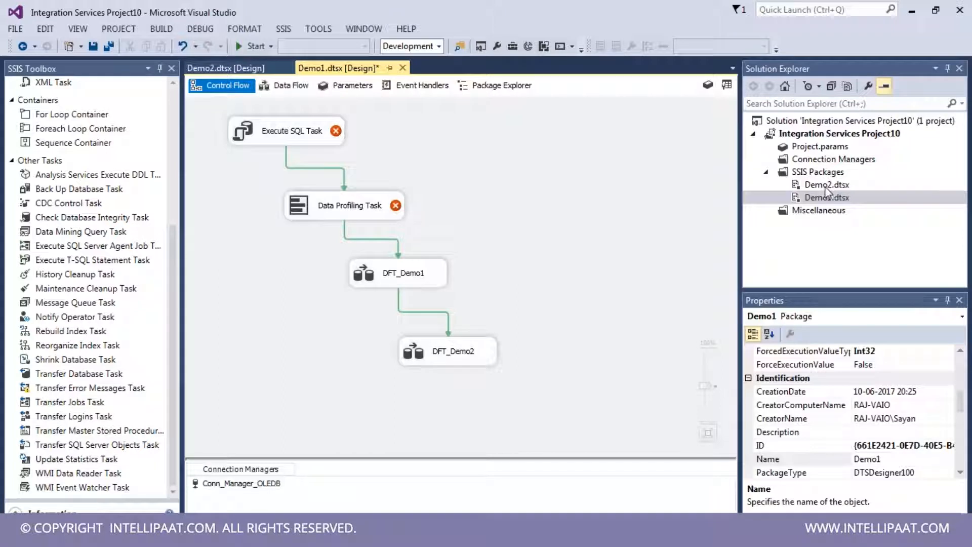
Step: Open the Demo2 package to check its connection managers, and return to the Demo1 package for comparison
left_click(824, 186)
double_click(826, 186)
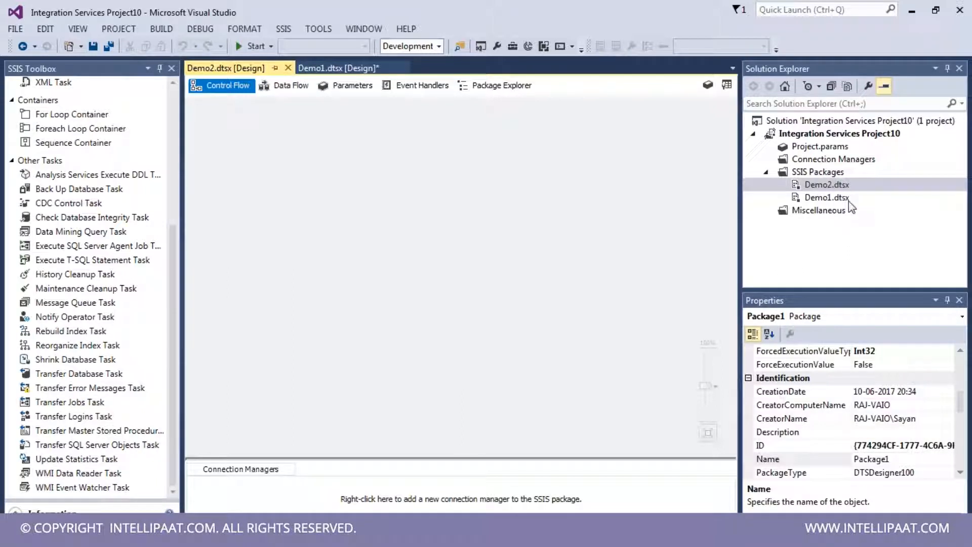
double_click(827, 197)
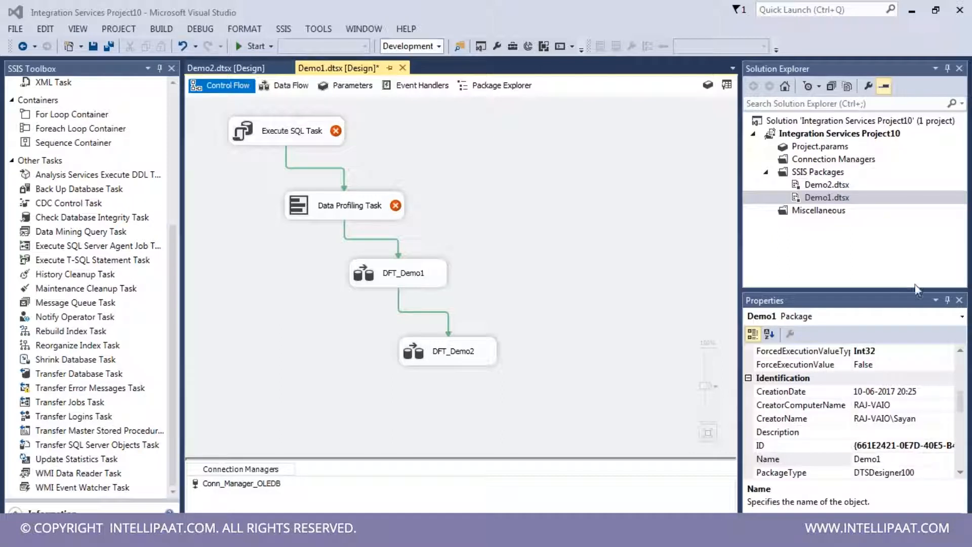
Step: Review the connection types that can be added at package level in Demo1 without adding one
right_click(305, 497)
key("Escape")
right_click(302, 497)
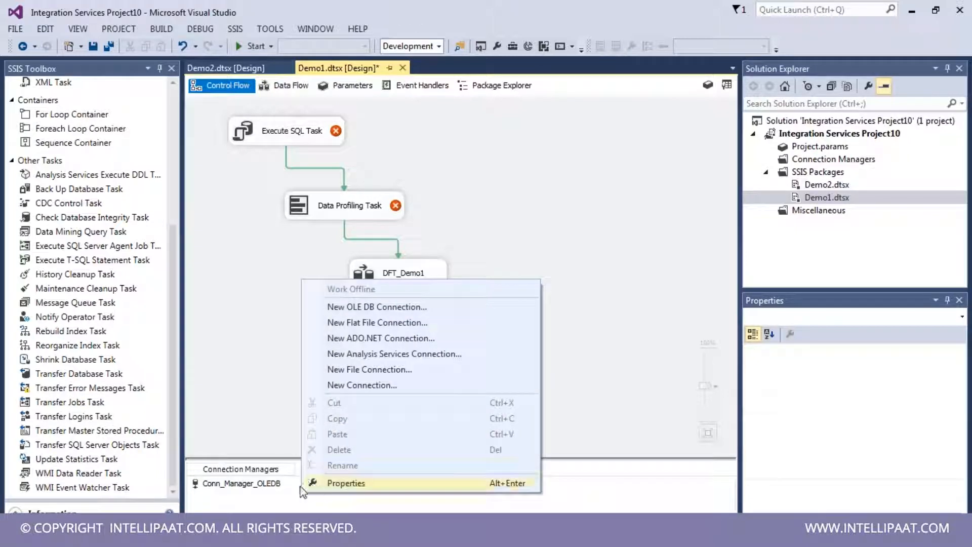
left_click(315, 482)
right_click(310, 488)
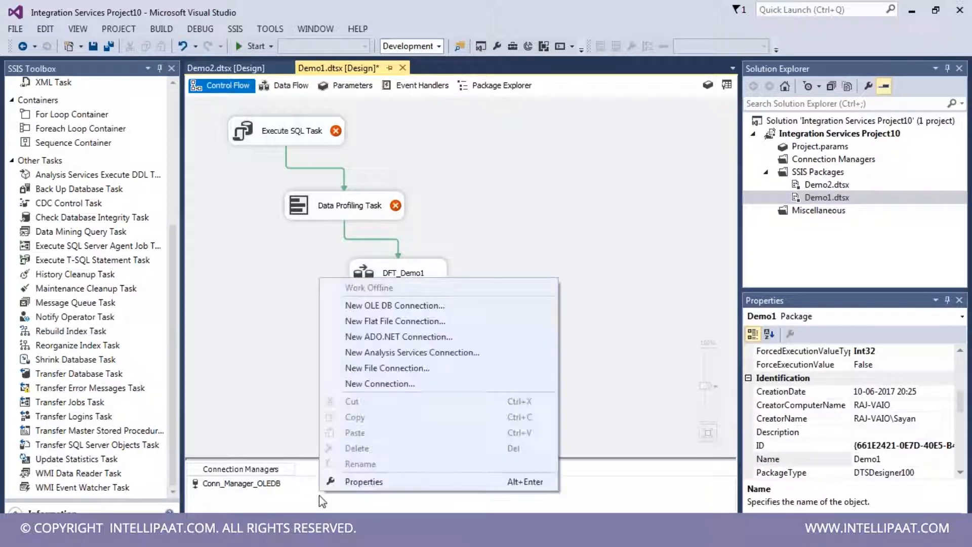
key("Escape")
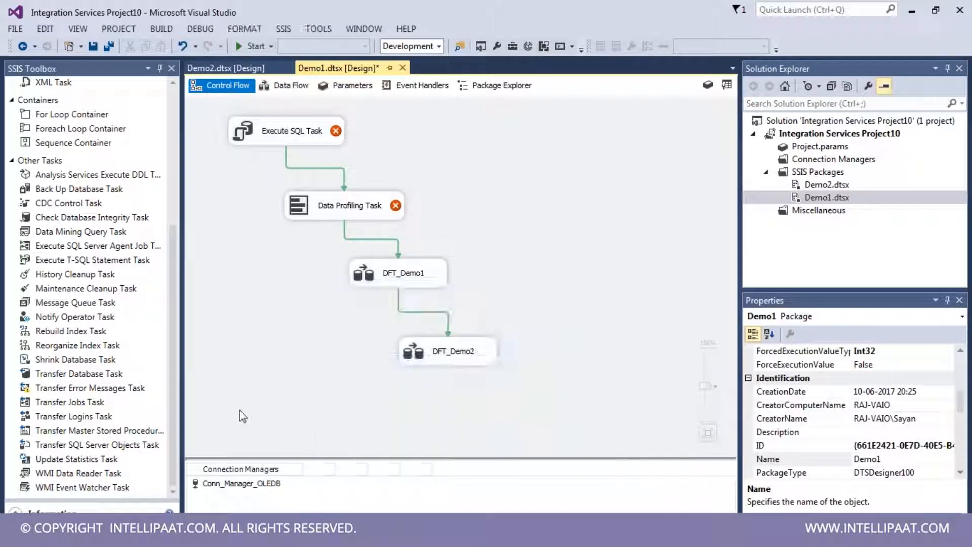
double_click(834, 185)
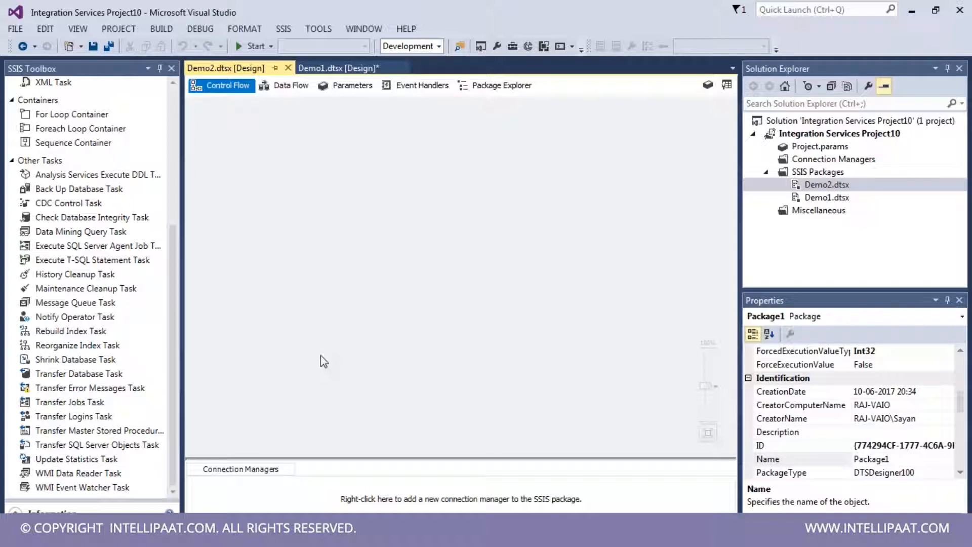
right_click(296, 485)
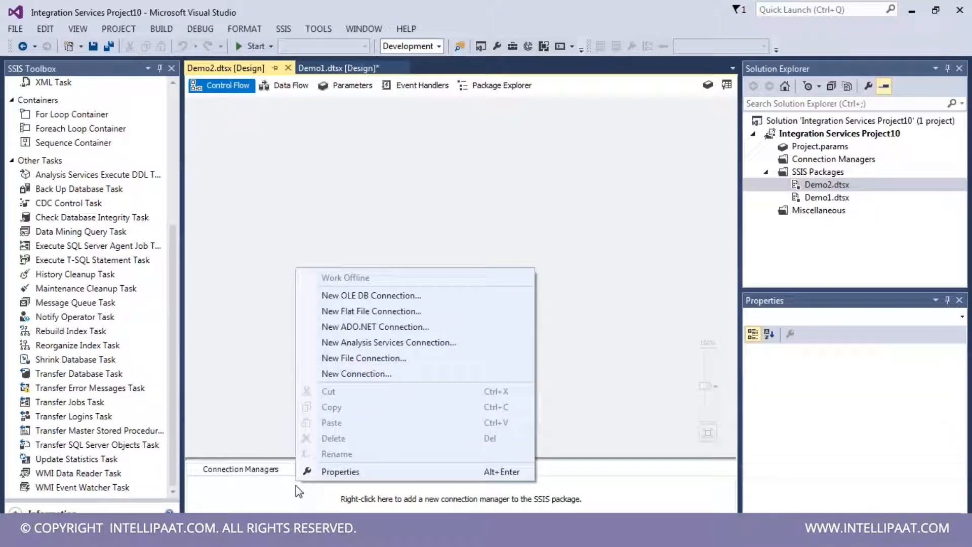
left_click(375, 296)
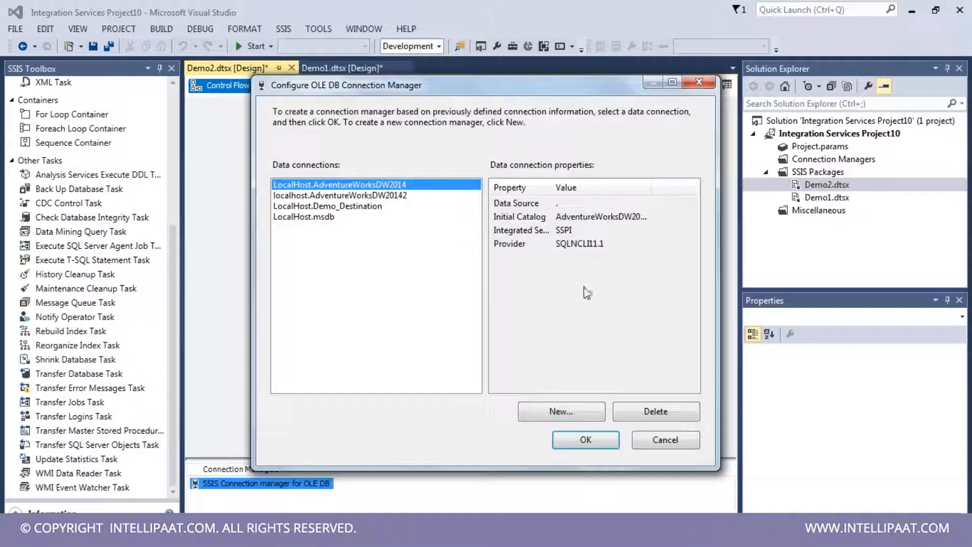
left_click(562, 408)
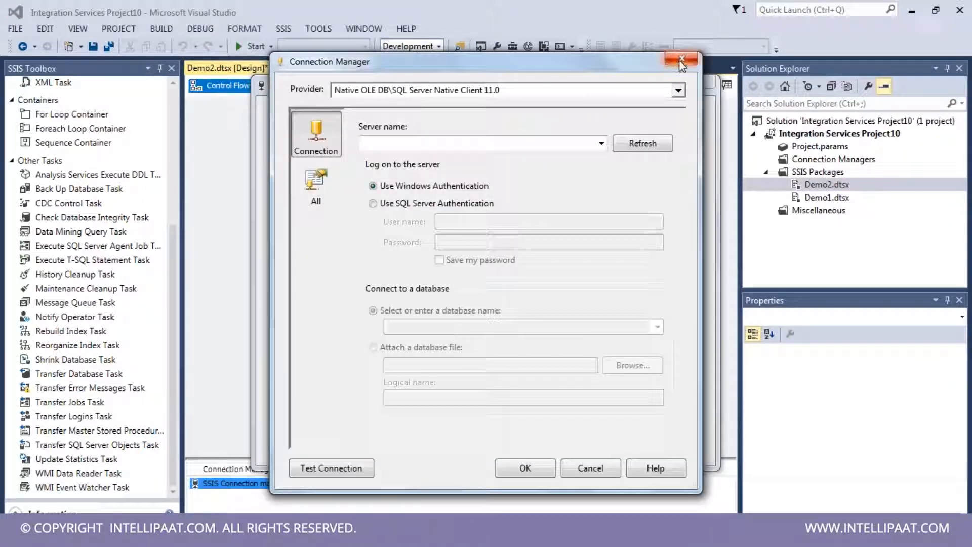
left_click(682, 58)
left_click(690, 86)
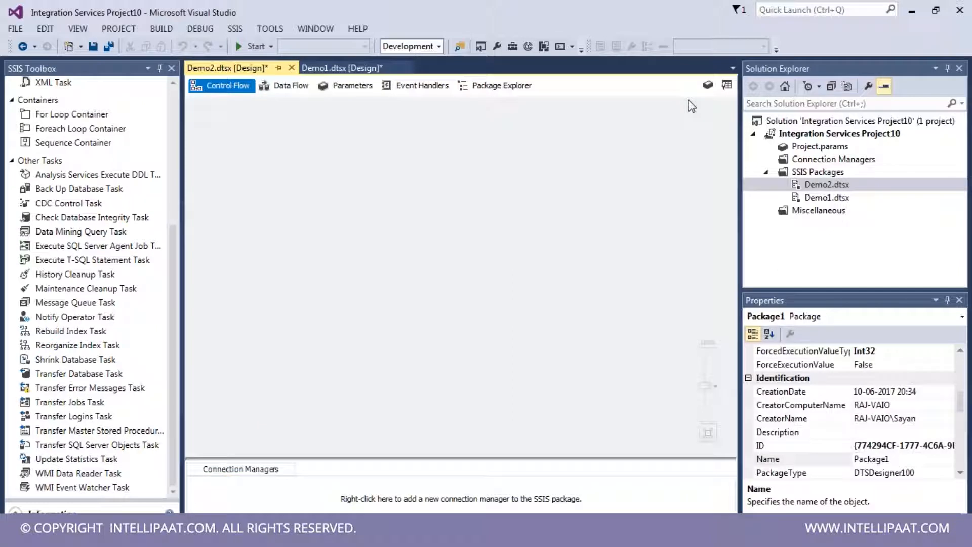
Step: Examine the project's Connection Managers folder in Solution Explorer alongside the Demo2 package's own connection managers area
left_click(820, 159)
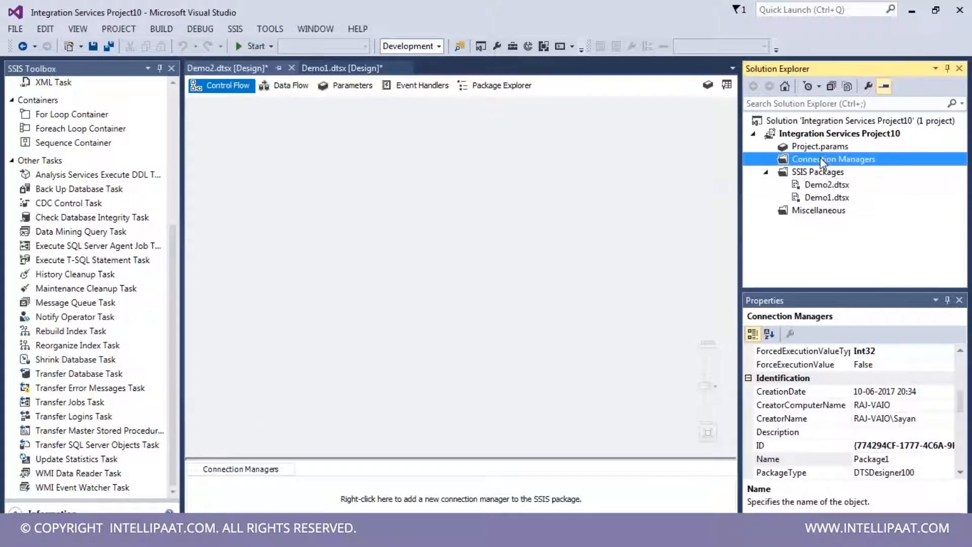
right_click(821, 159)
left_click(831, 160)
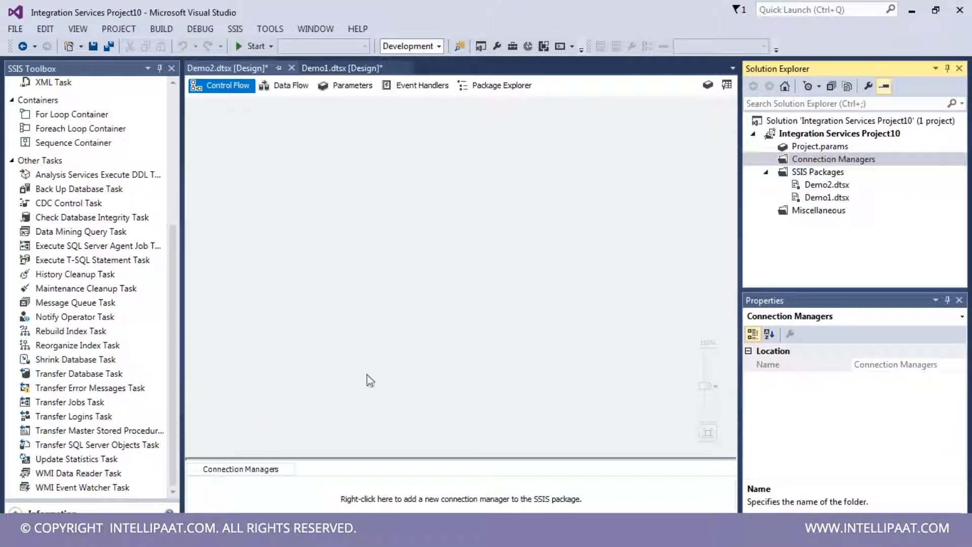
left_click(314, 503)
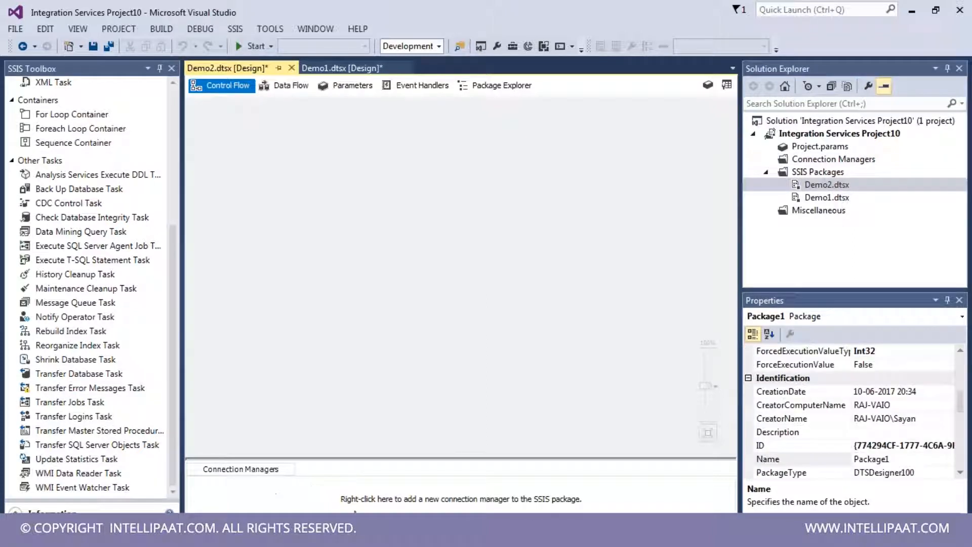
left_click(856, 161)
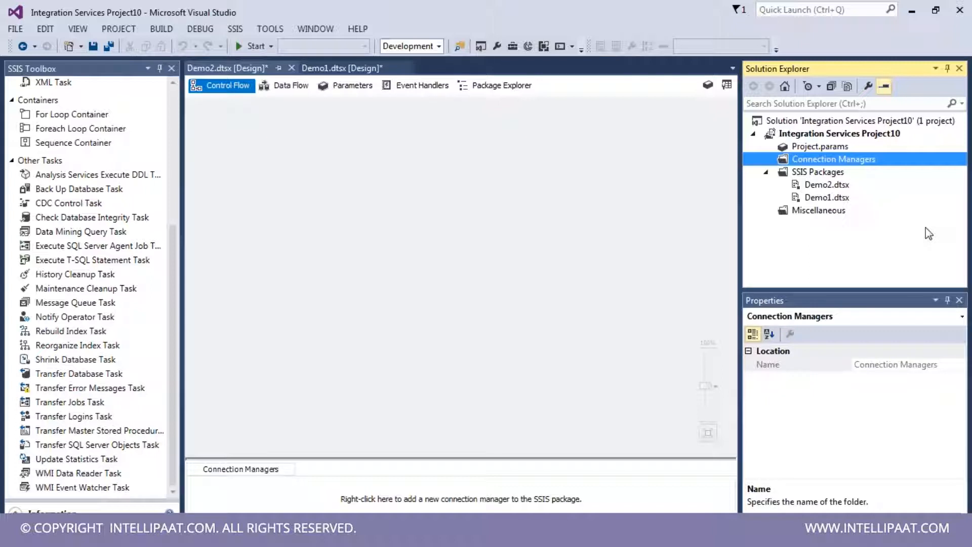
Step: Return to the Demo1 package and review the Convert to Project Connection option for Conn_Manager_OLEDB without applying it
double_click(852, 199)
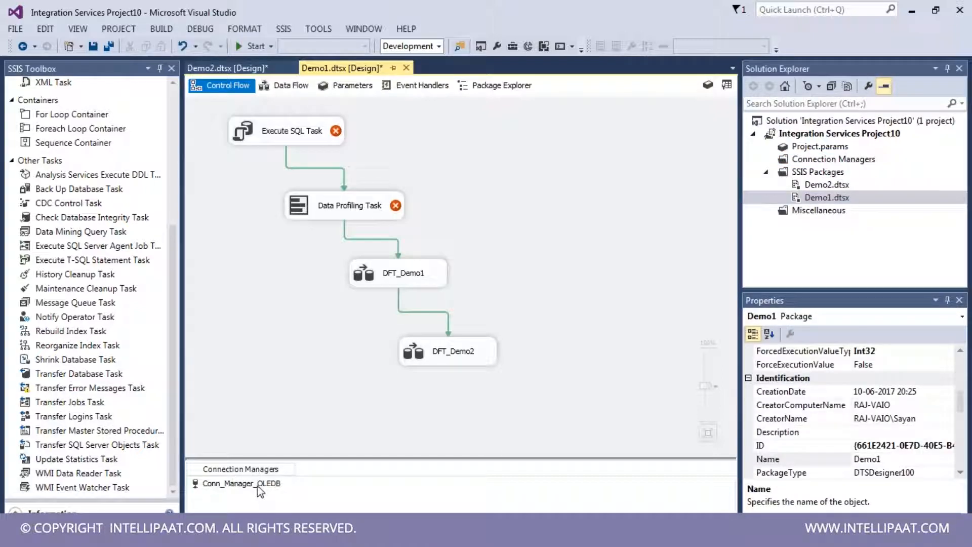
right_click(257, 485)
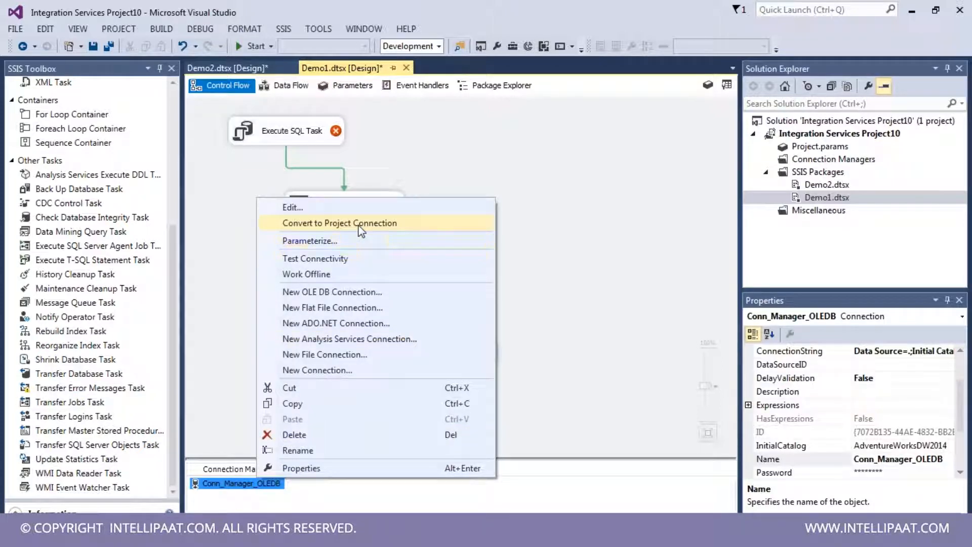
left_click(623, 222)
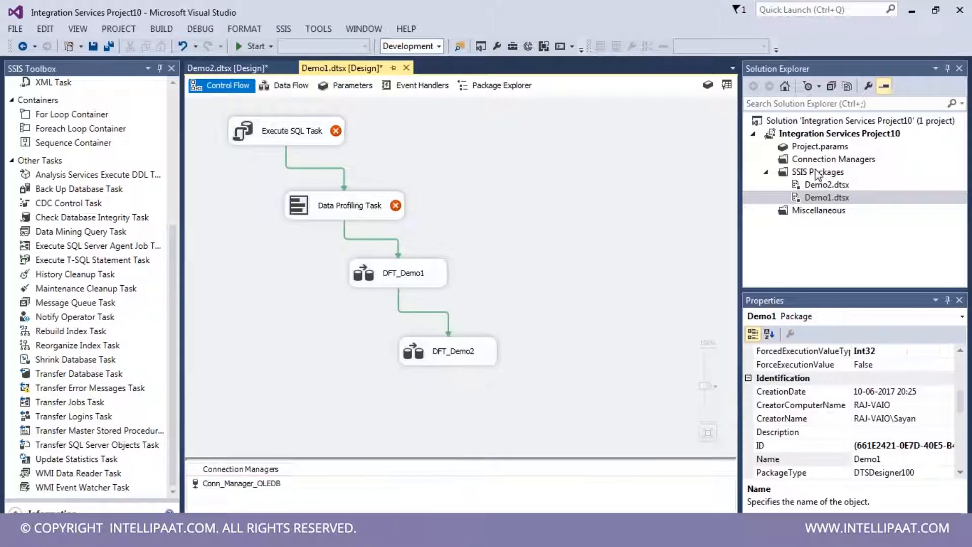
Step: Start adding a project-level connection manager from Solution Explorer and choose the OLEDB type
left_click(823, 160)
right_click(823, 160)
left_click(722, 169)
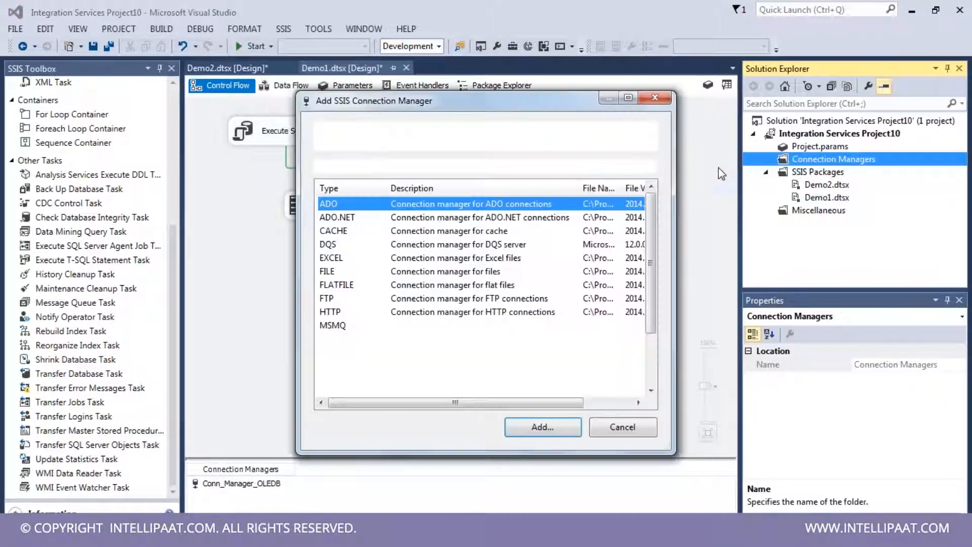
left_click_drag(658, 287, 658, 263)
left_click(445, 204)
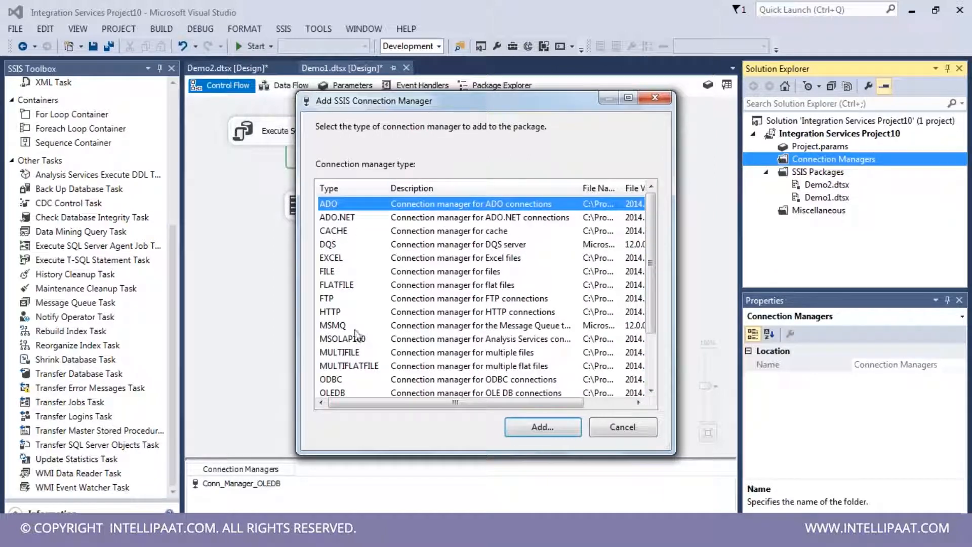
double_click(422, 381)
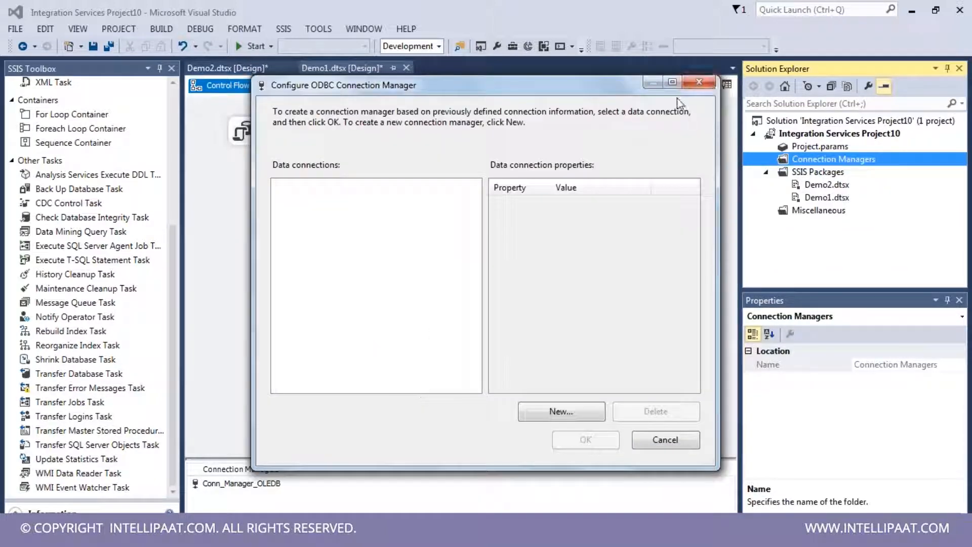
left_click(709, 88)
double_click(412, 394)
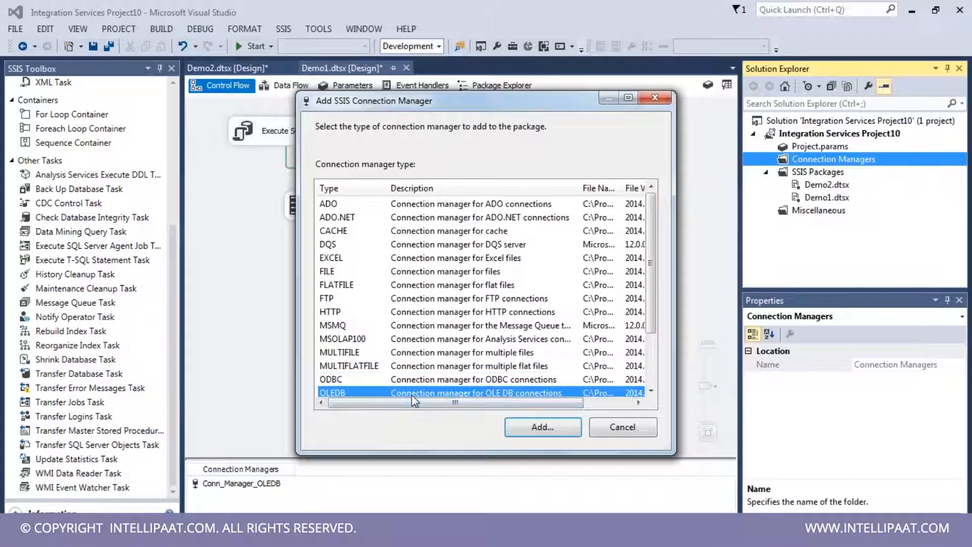
Step: Define a new connection with server name "." and database AdventureWorksDW2014, and create the project-level OLE DB connection manager
left_click(582, 411)
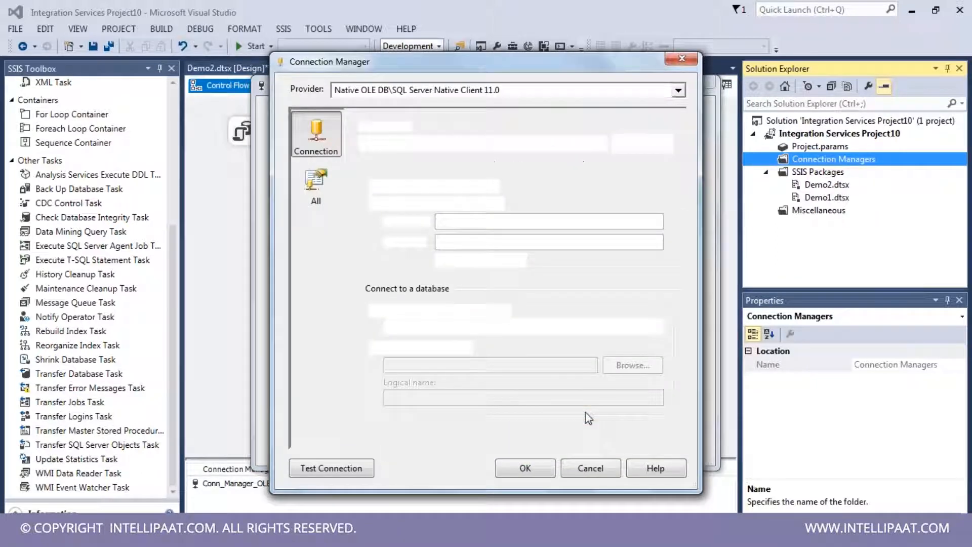
left_click(421, 145)
type(".")
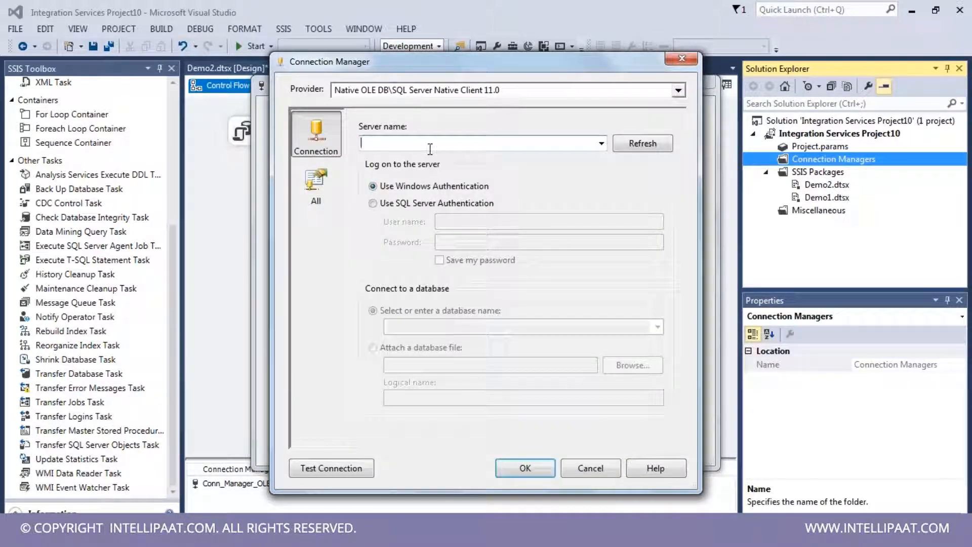
left_click(657, 326)
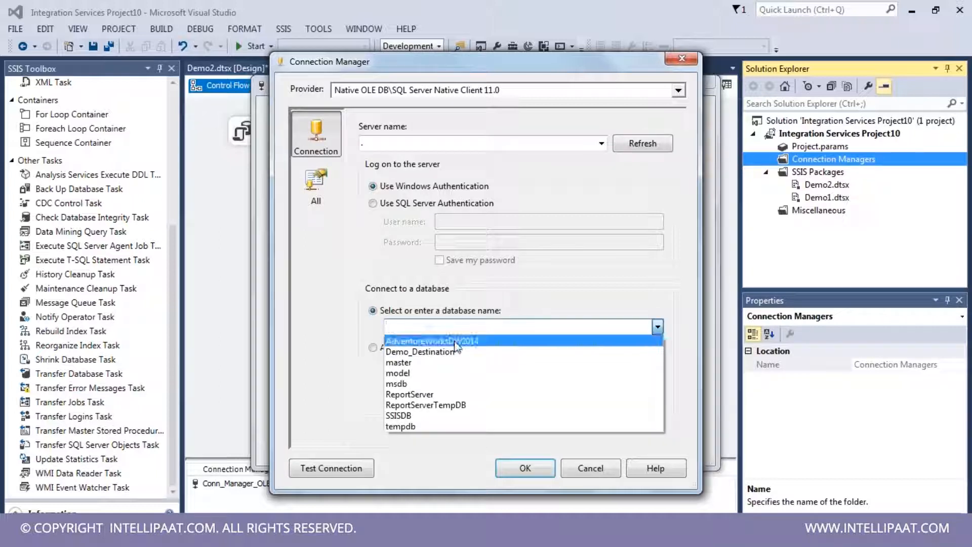
left_click(432, 341)
left_click(525, 468)
left_click(582, 441)
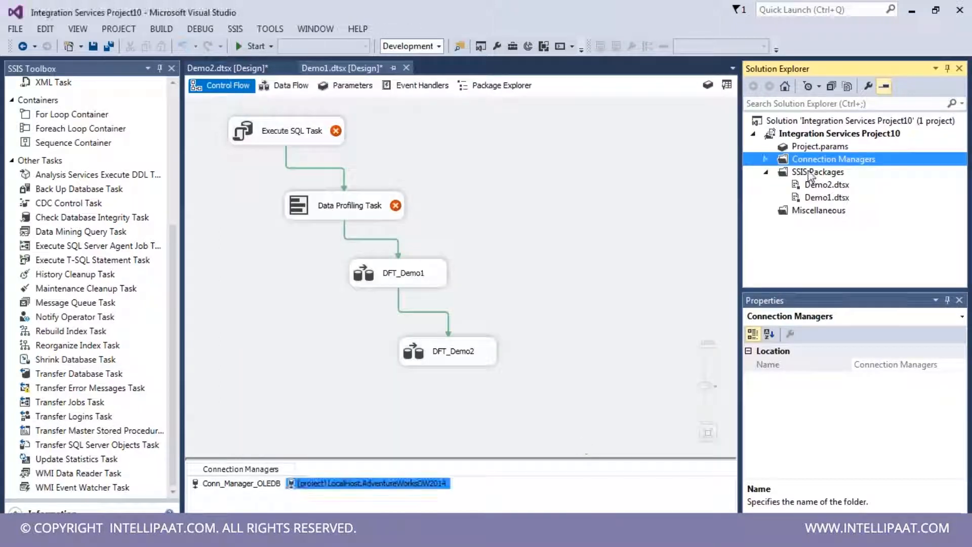
Step: Expand the project's Connection Managers folder and compare the project-level AdventureWorksDW2014 connection with the package-level Conn_Manager_OLEDB
left_click(765, 159)
right_click(841, 183)
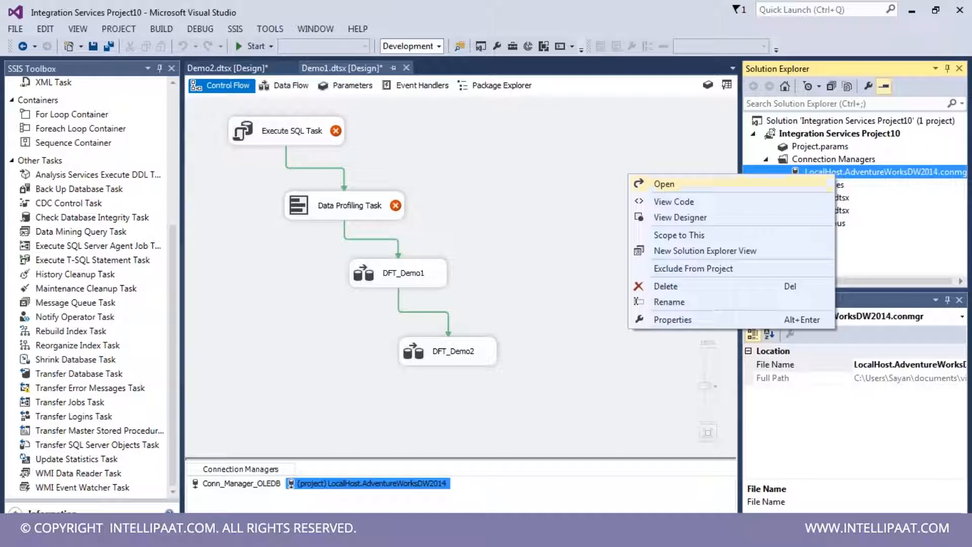
key("Escape")
left_click(825, 173)
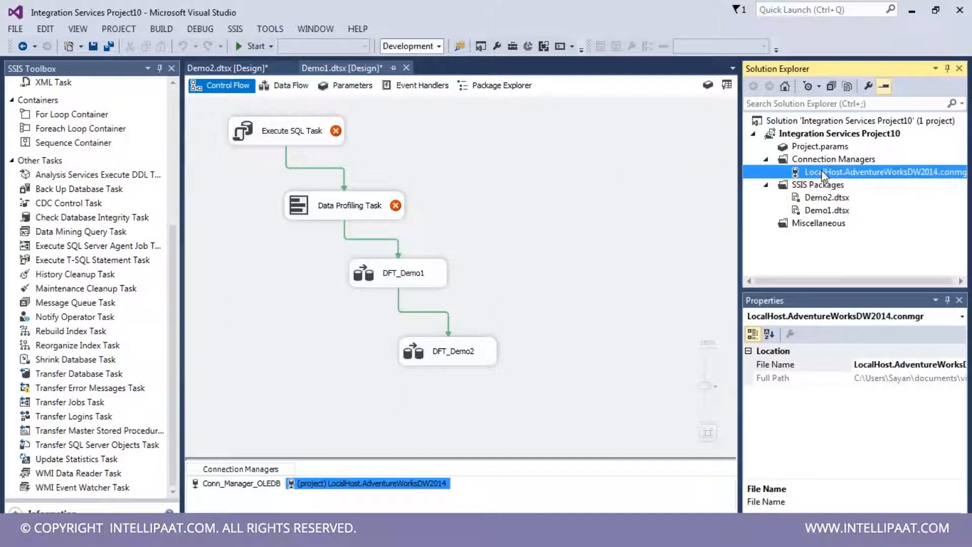
left_click(248, 485)
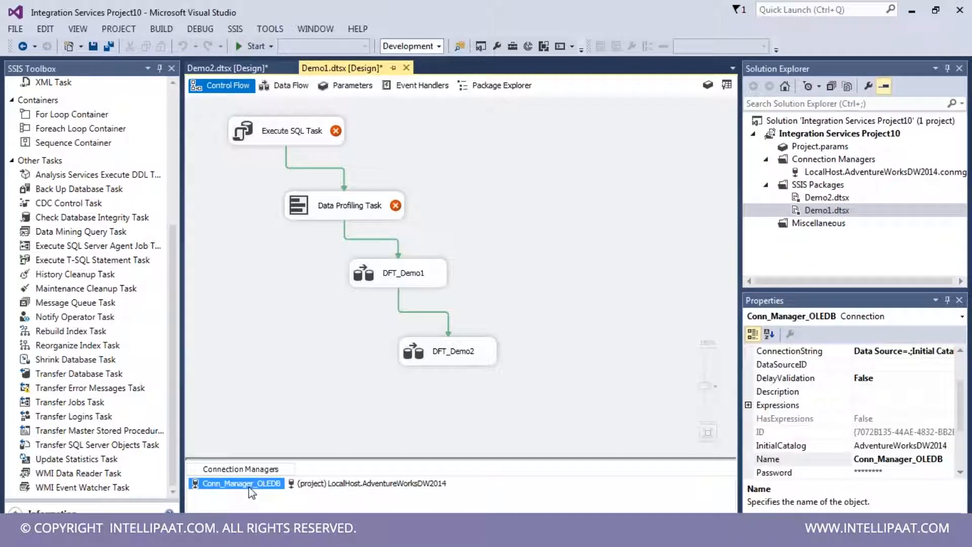
left_click(354, 485)
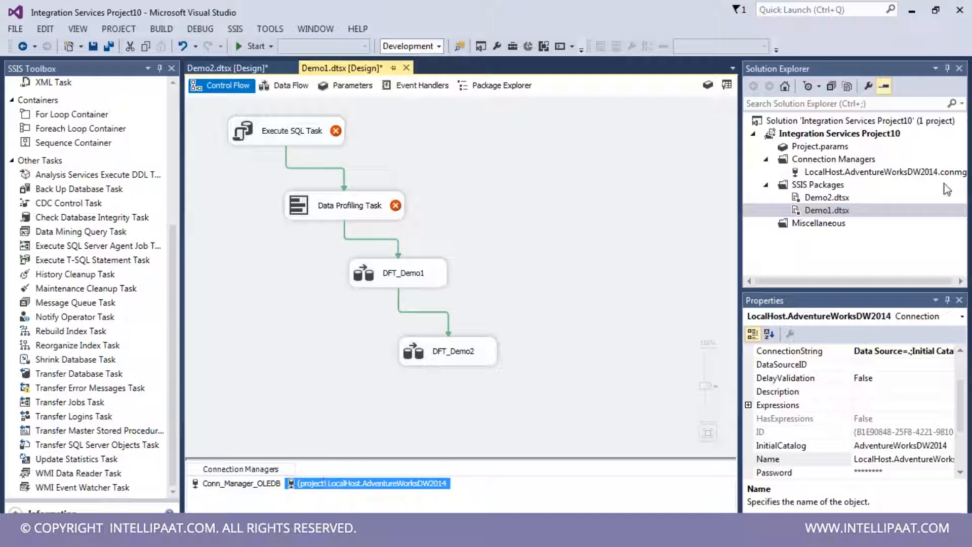
Step: Rename the project-level connection manager LocalHost.AdventureWorksDW2014 to Project_Conn_Manager
right_click(892, 174)
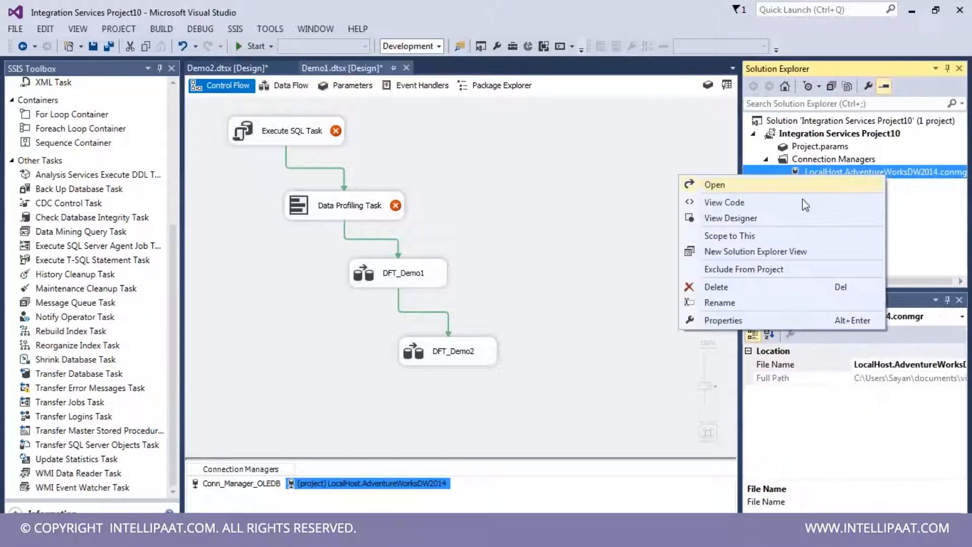
left_click(725, 299)
type("p")
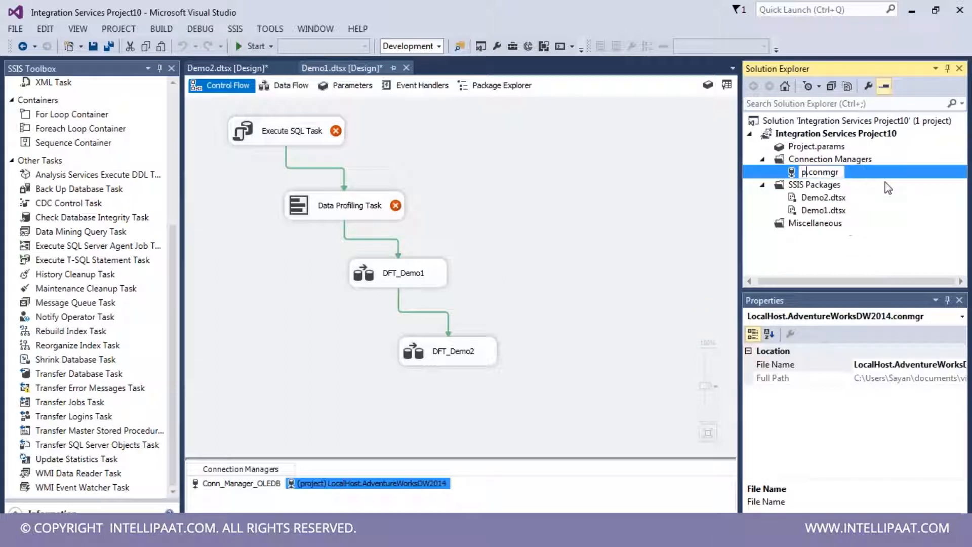
type("ROJECT")
key("BackSpace")
key("BackSpace")
key("BackSpace")
key("BackSpace")
key("BackSpace")
key("BackSpace")
key("BackSpace")
type("Pr")
type("oject_Co")
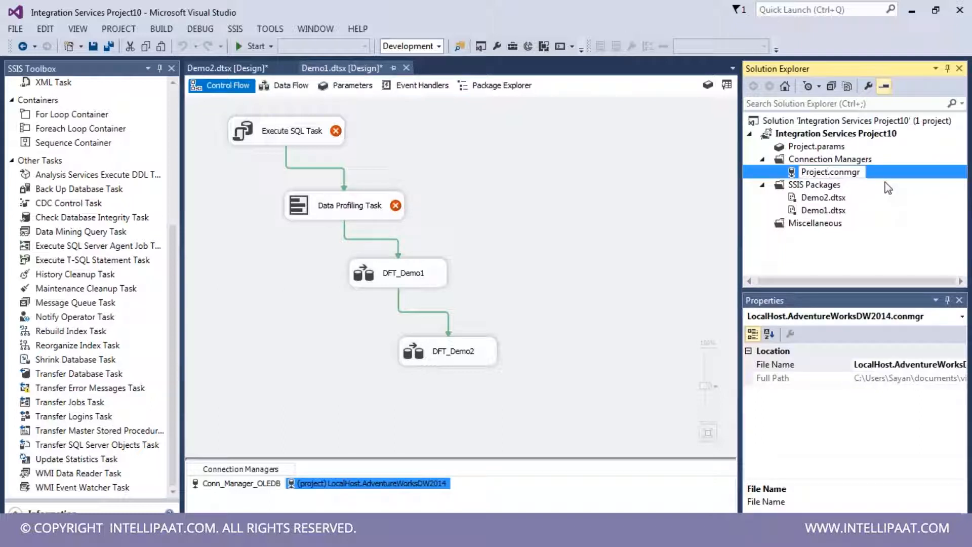
type("nn_Manager")
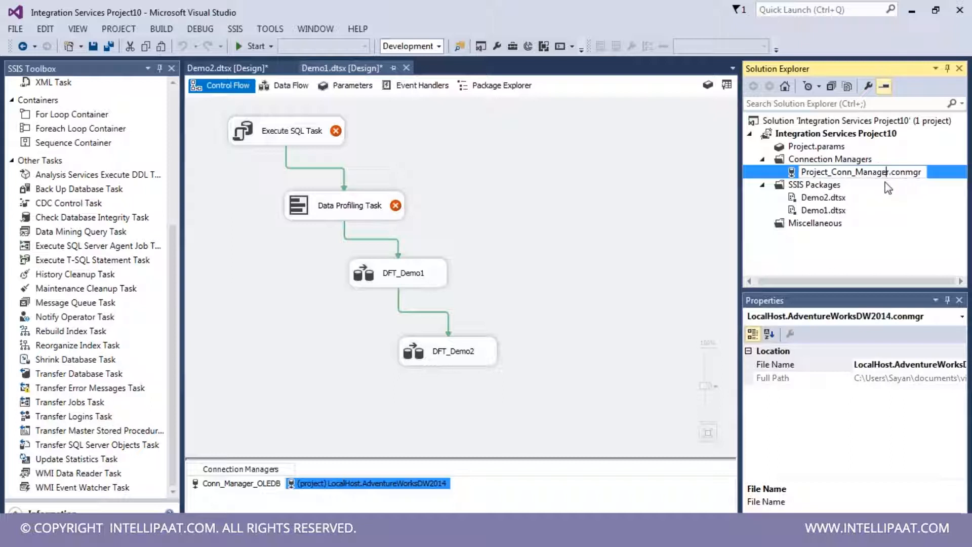
key("Return")
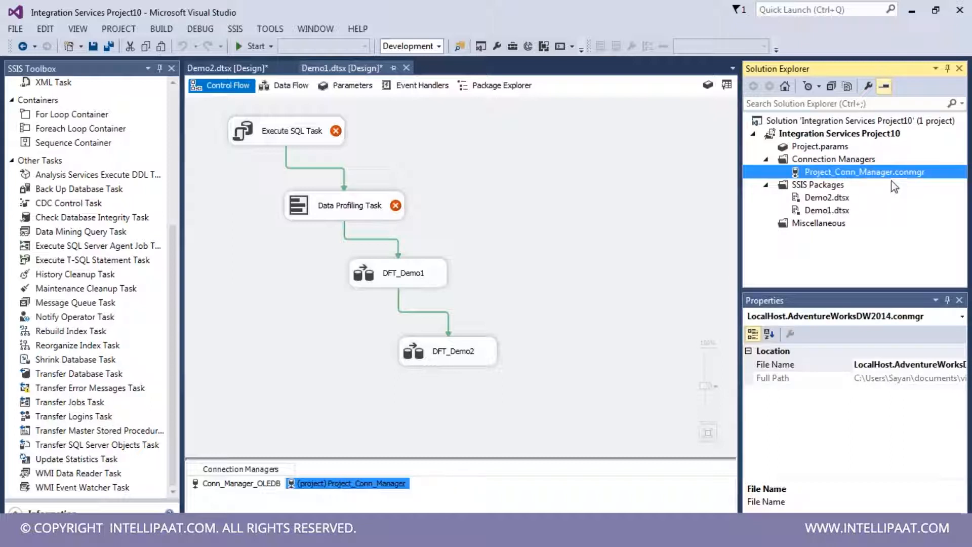
left_click(638, 369)
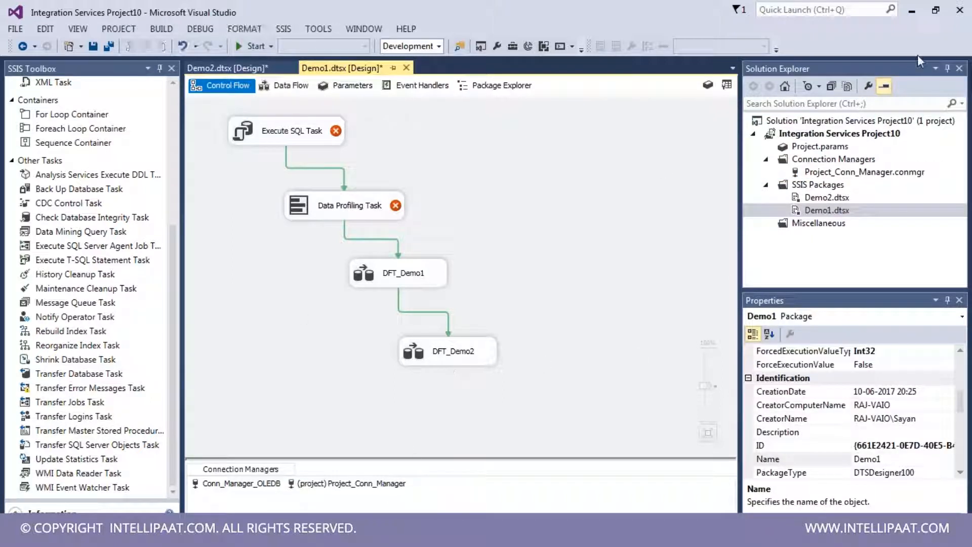
Step: Compare the project-level Project_Conn_Manager with the package-level Conn_Manager_OLEDB in the Demo1 package
left_click(913, 178)
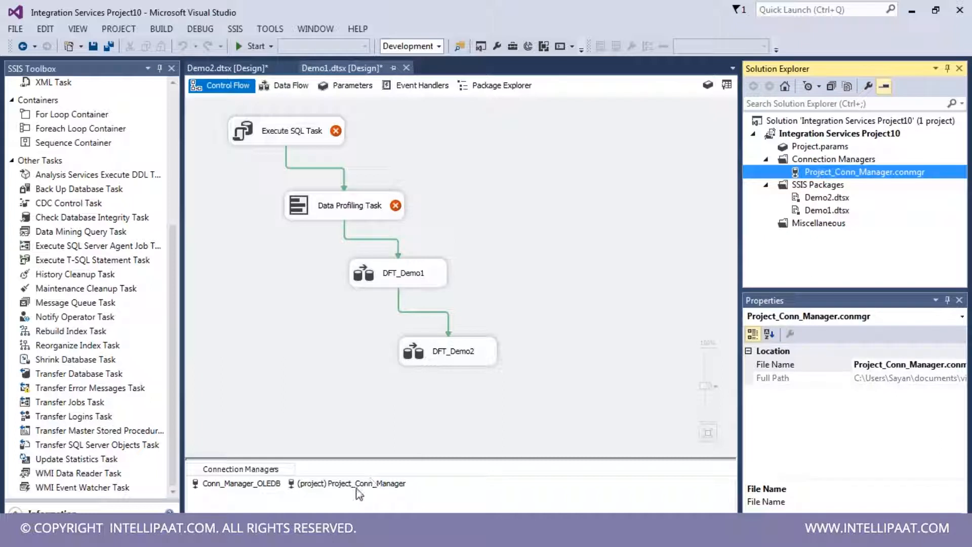
left_click(226, 486)
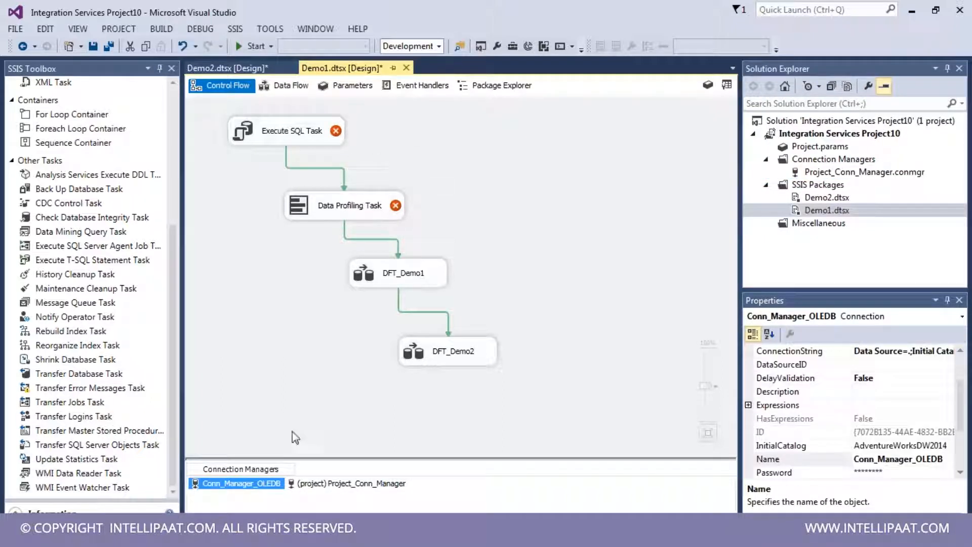
left_click(335, 487)
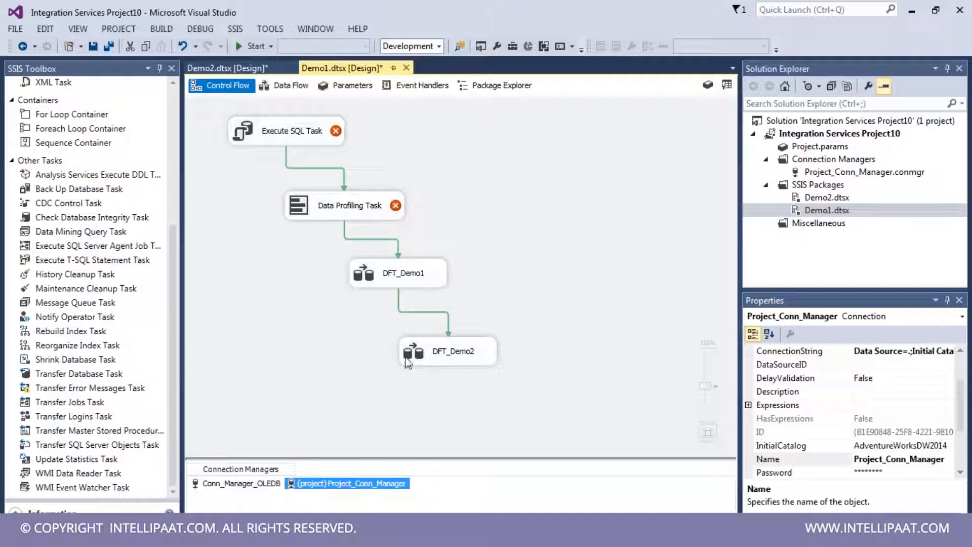
Step: Open the Demo2 package to check its connection managers, and compare them with those available in Demo1
left_click(816, 200)
left_click(489, 327)
double_click(839, 198)
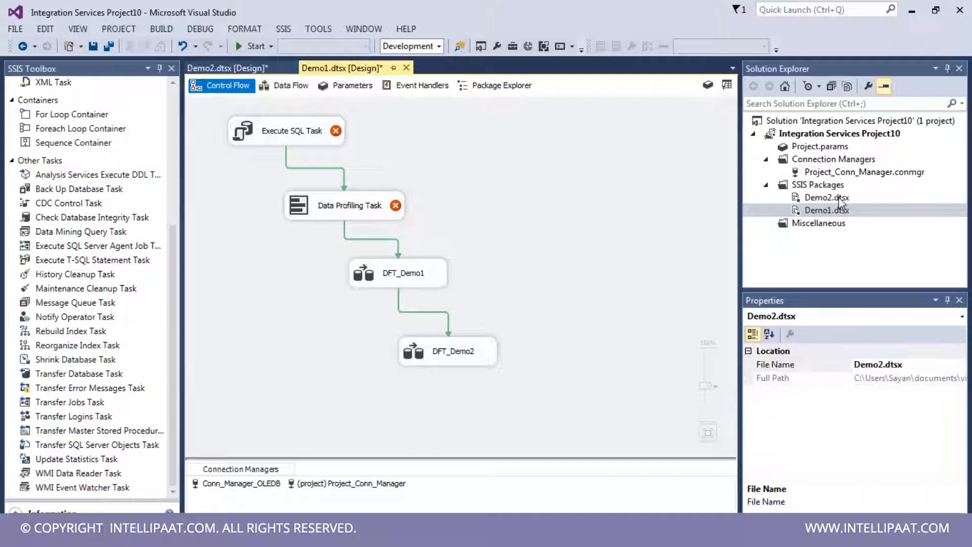
left_click(312, 300)
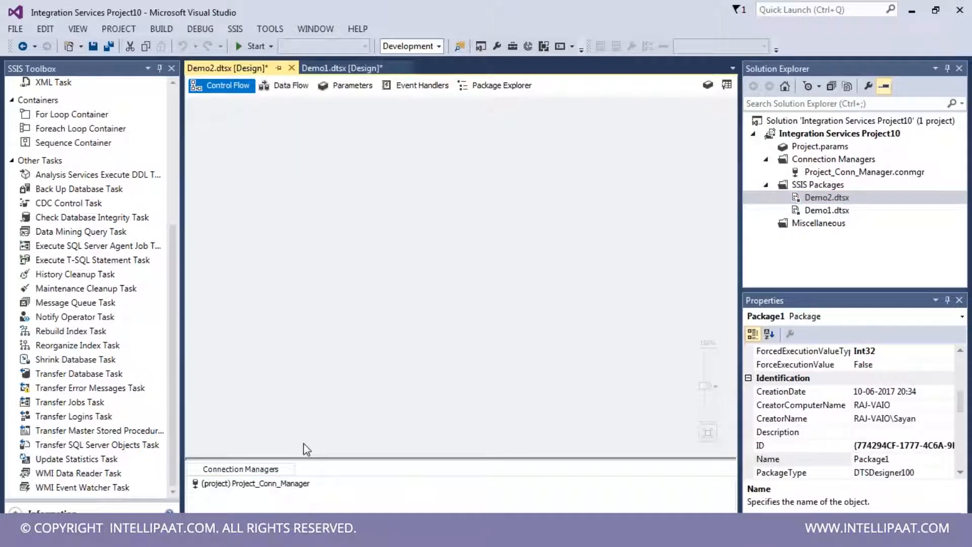
left_click(859, 171)
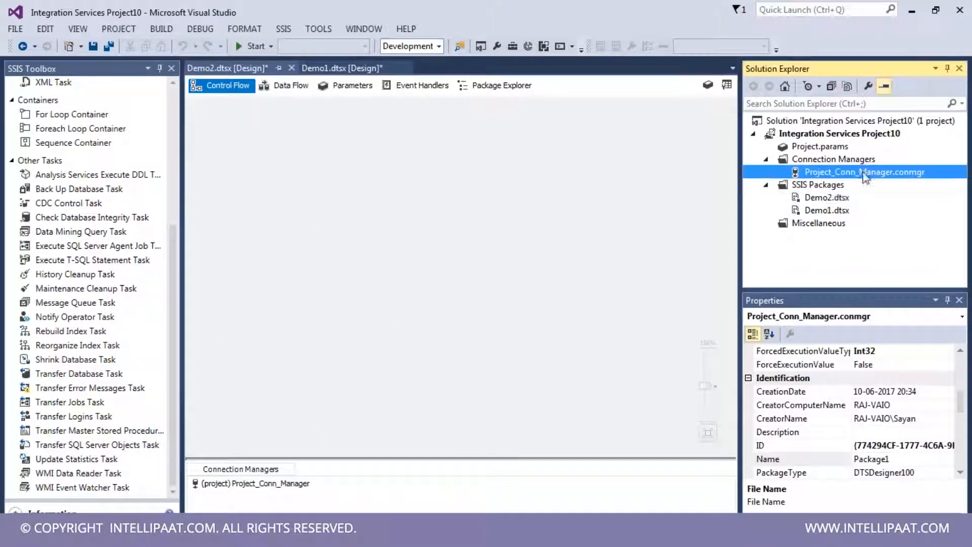
left_click(248, 483)
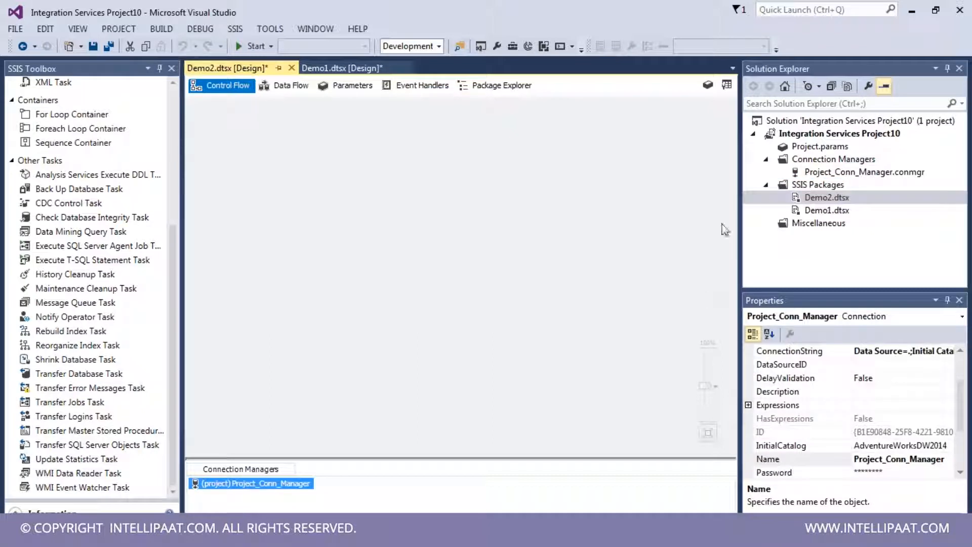
left_click(850, 172)
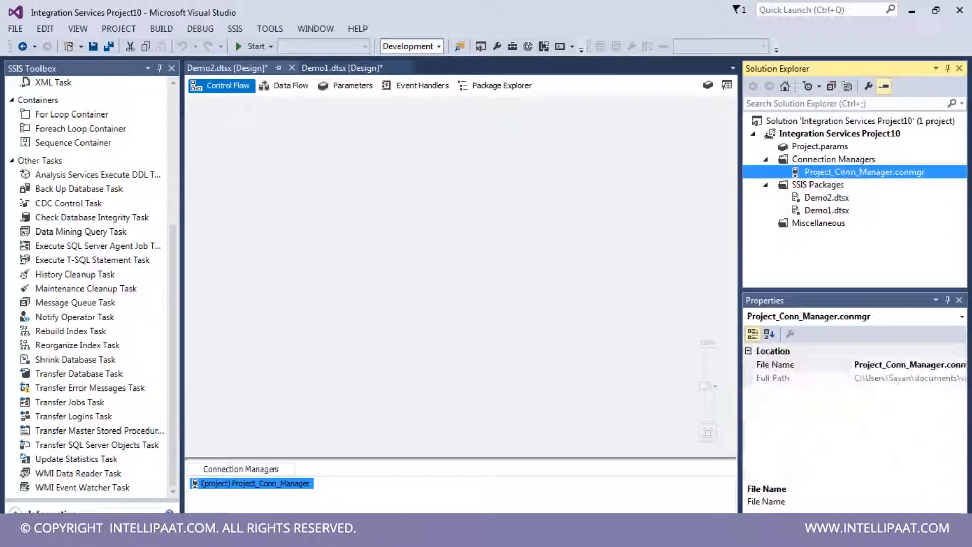
double_click(827, 211)
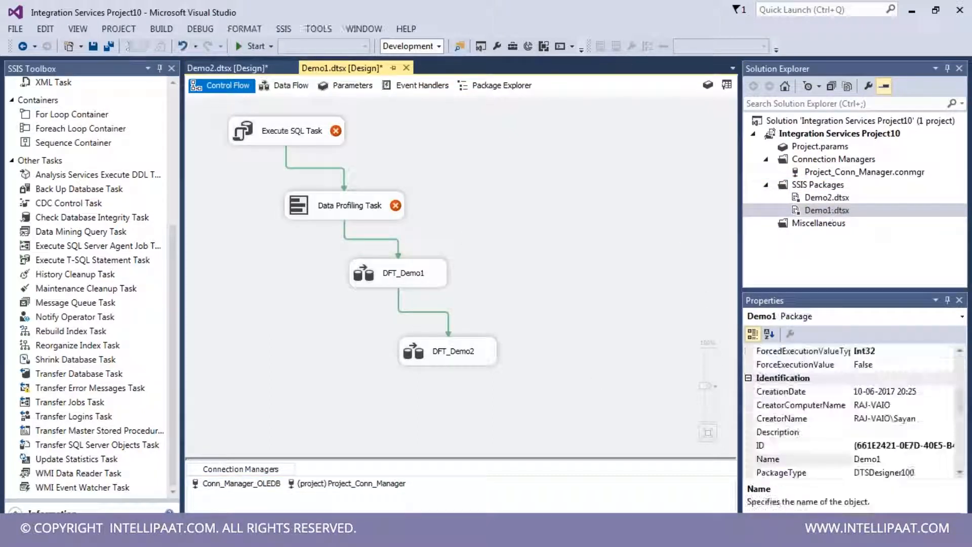
left_click(230, 484)
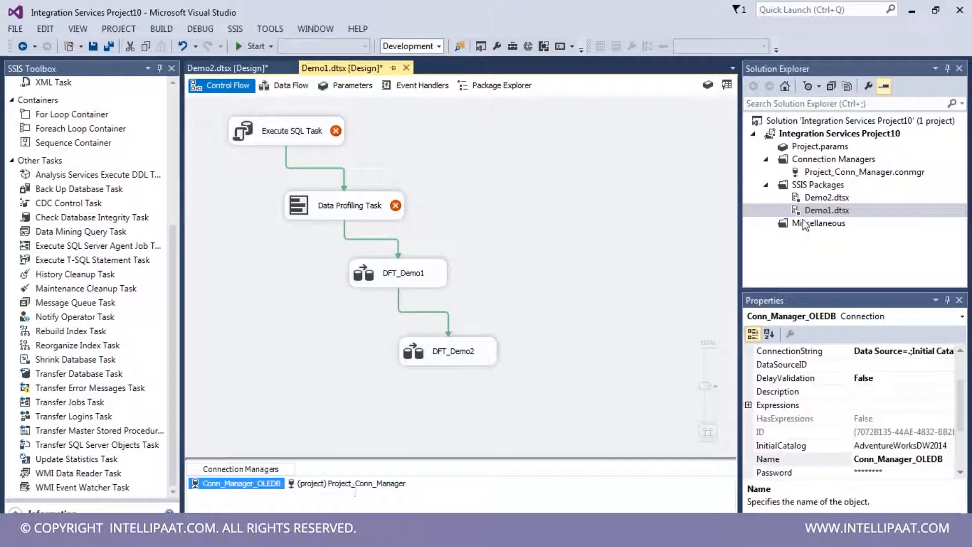
Step: Return to the Demo2 package and review the Convert to Package Connection option for Project_Conn_Manager without applying it
left_click(840, 186)
double_click(827, 198)
left_click(833, 174)
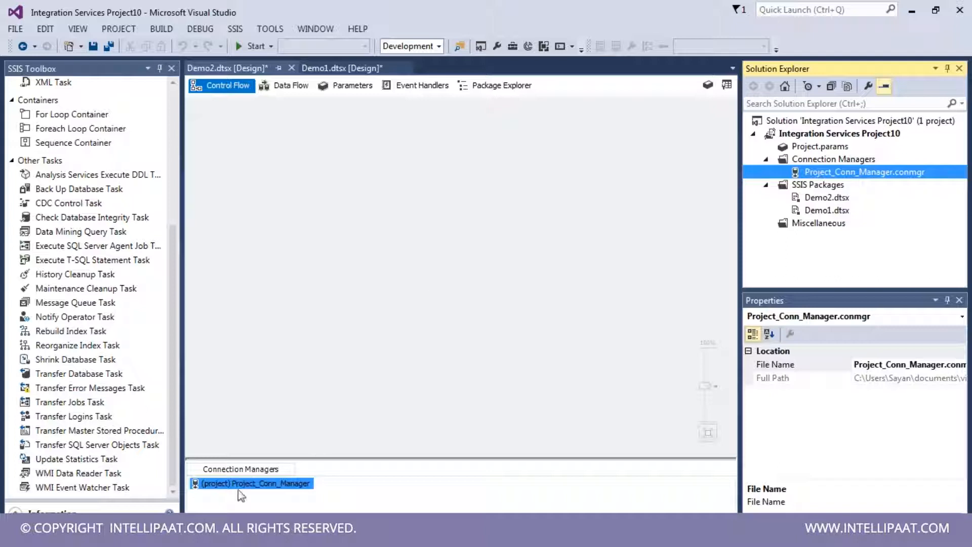
left_click(273, 484)
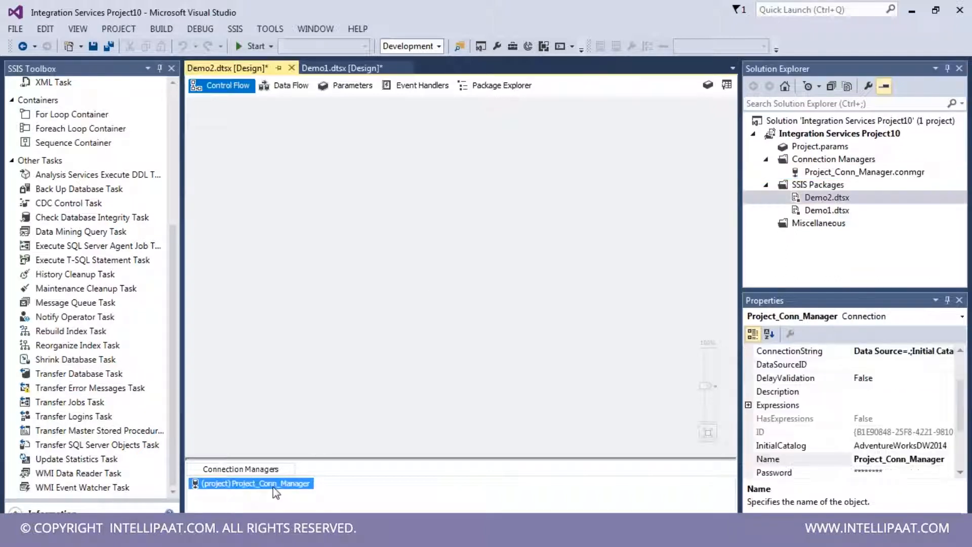
right_click(212, 490)
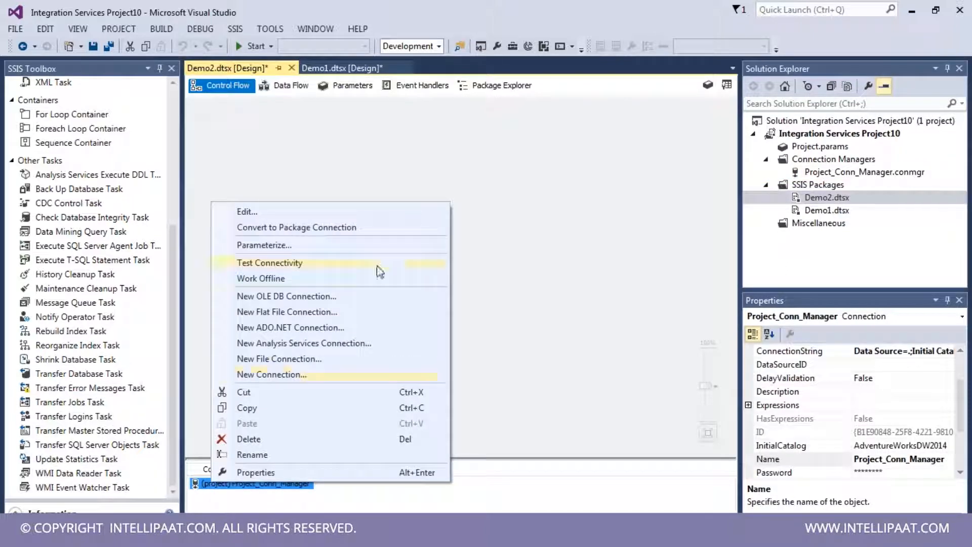
left_click(636, 256)
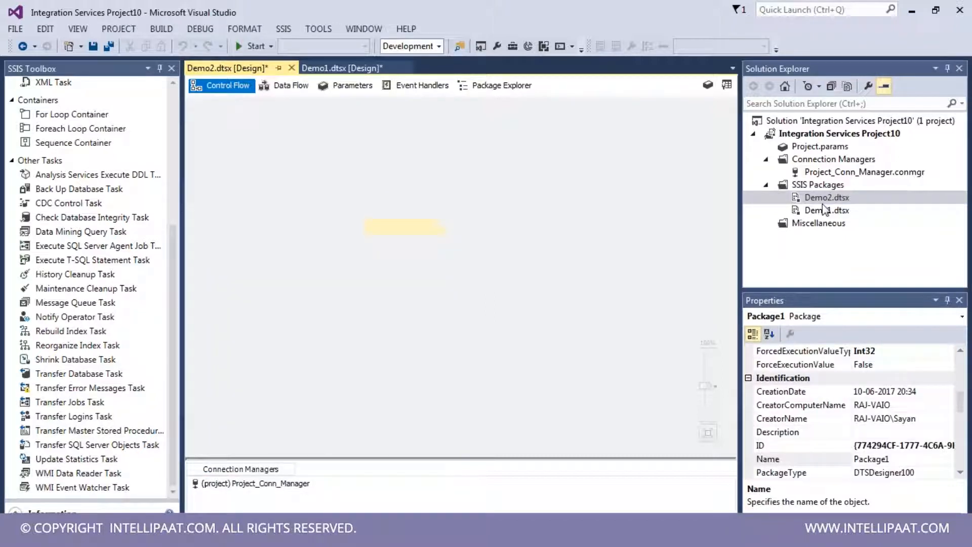
Step: Return to the Demo1 package and convert Conn_Manager_OLEDB to a project connection
double_click(827, 210)
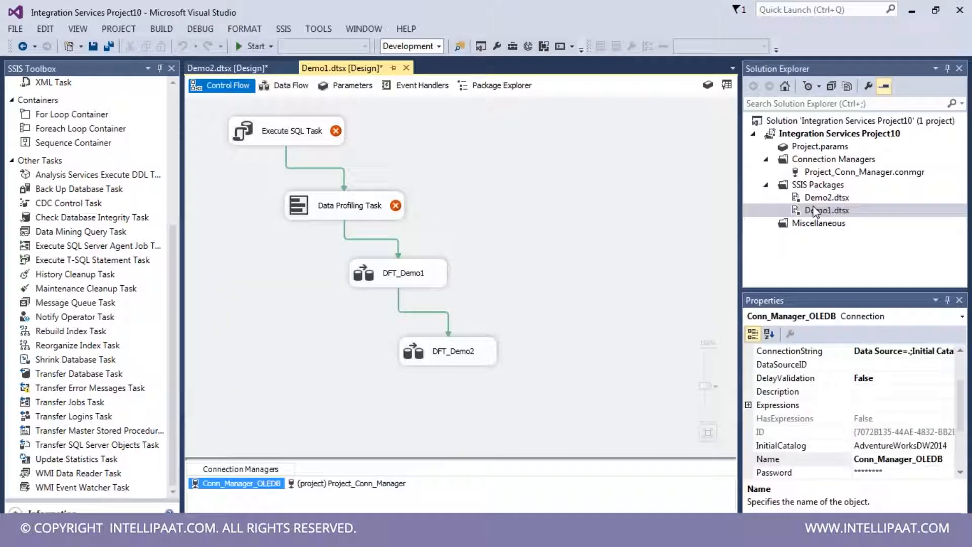
right_click(234, 488)
key("Escape")
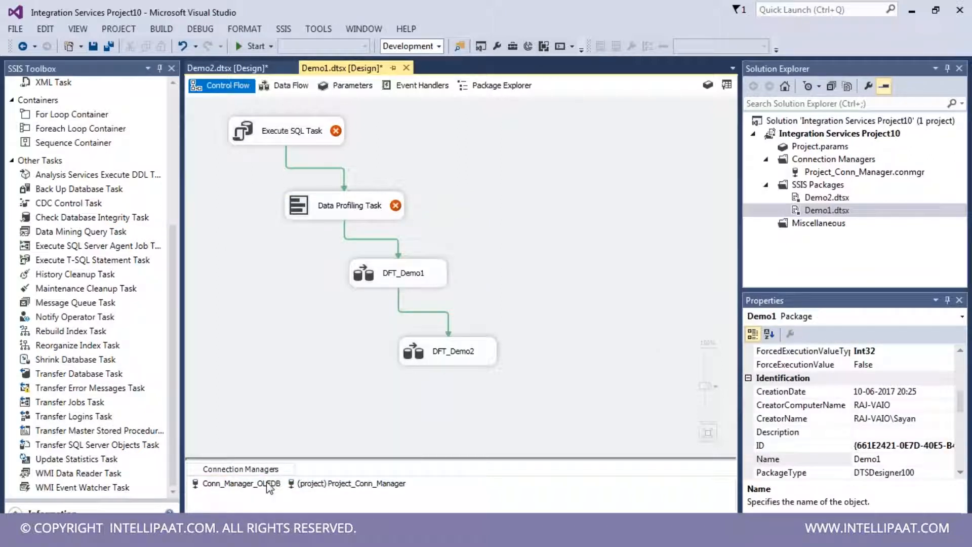
left_click(271, 488)
right_click(271, 487)
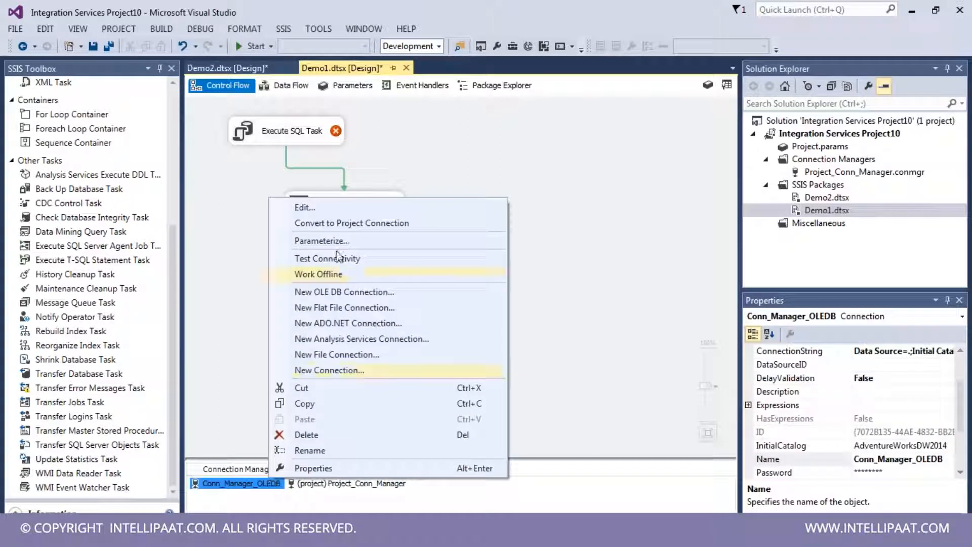
left_click(343, 223)
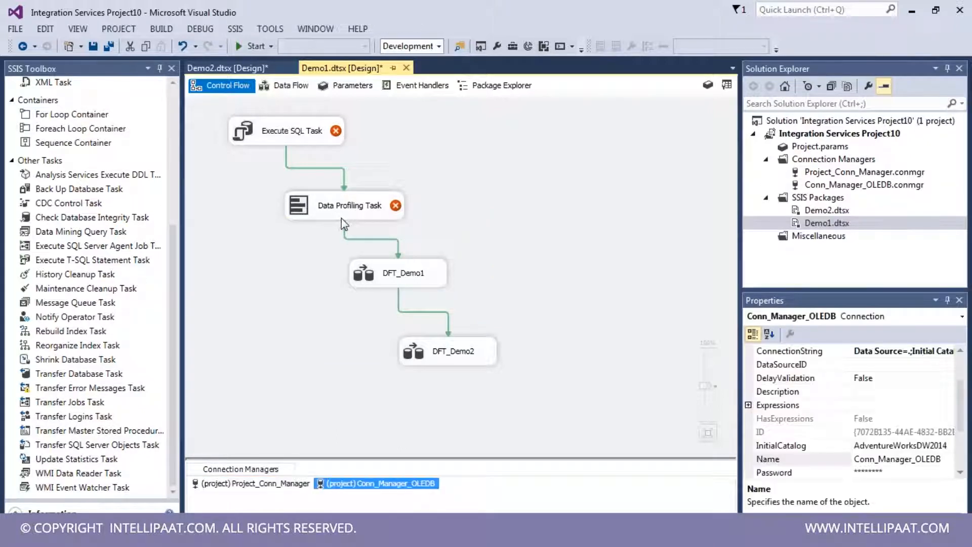
Step: Examine the project-level Project_Conn_Manager and Conn_Manager_OLEDB in Demo1 and in the project's Connection Managers folder, and check Demo2's connection managers
left_click(277, 488)
left_click(362, 484)
left_click(301, 488)
key("Right")
left_click(304, 498)
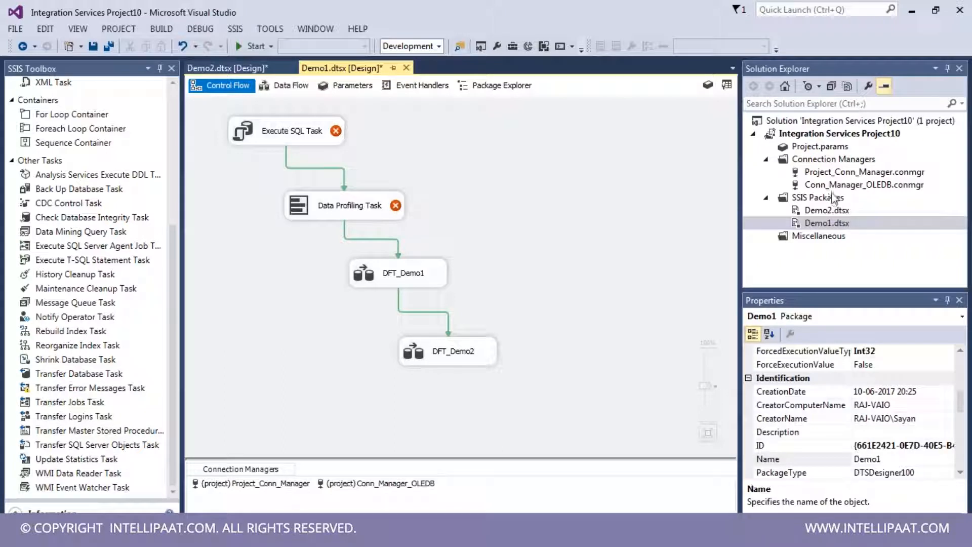
left_click(856, 173)
left_click(845, 185)
left_click(843, 173)
double_click(827, 210)
left_click(356, 495)
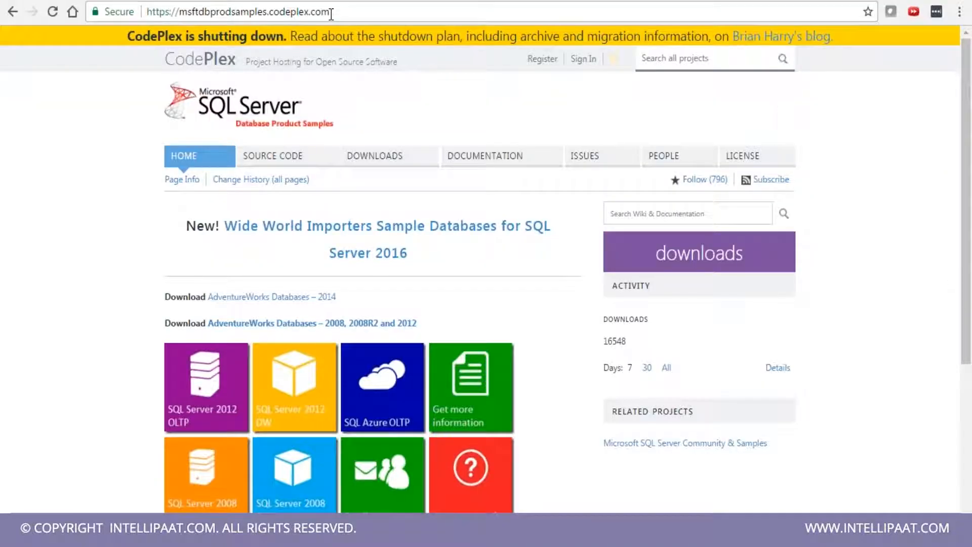
Step: In the browser, open the AdventureWorks Databases – 2014 release page on CodePlex and review its available downloads
left_click(332, 297)
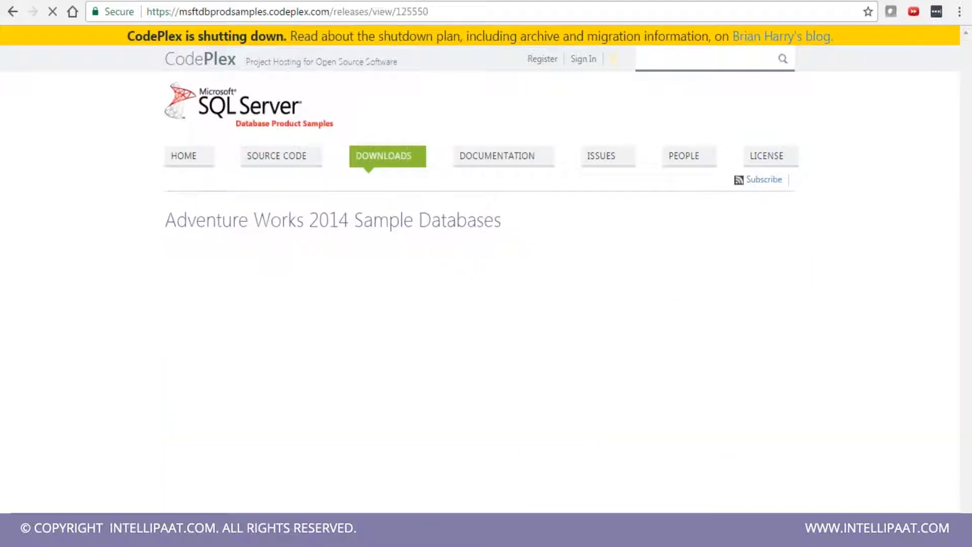
scroll(302, 287, "down", 4)
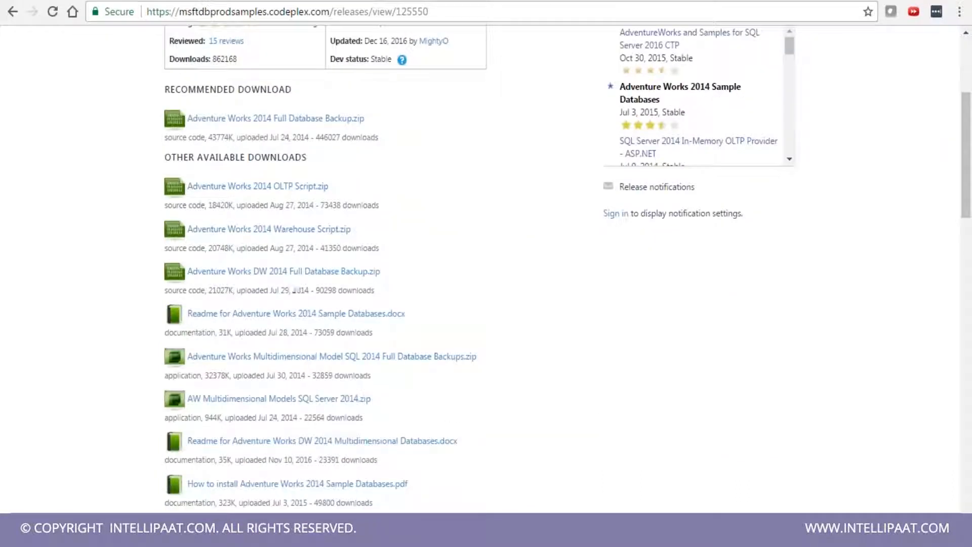